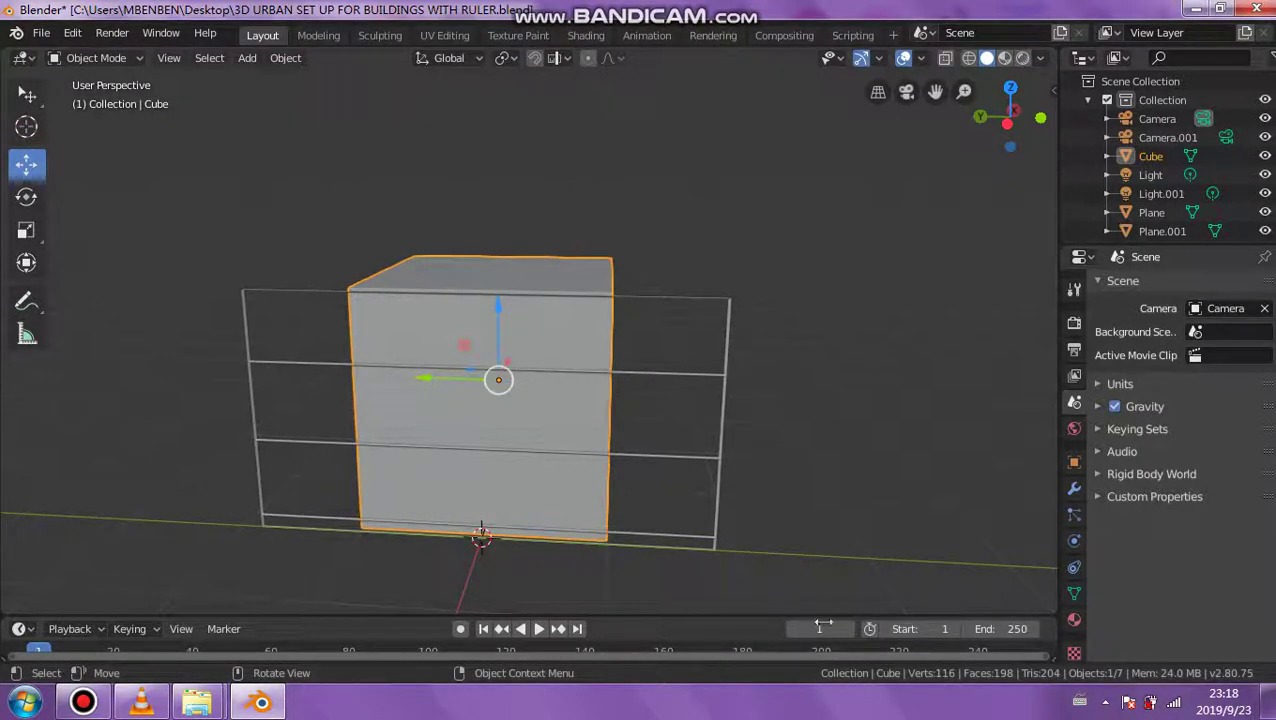
# - Move the ruler frame along the Y axis until its +Y end lines up with the cube's +Y side
pyautogui.moveTo(762, 513); pyautogui.dragTo(480, 367, button='middle')
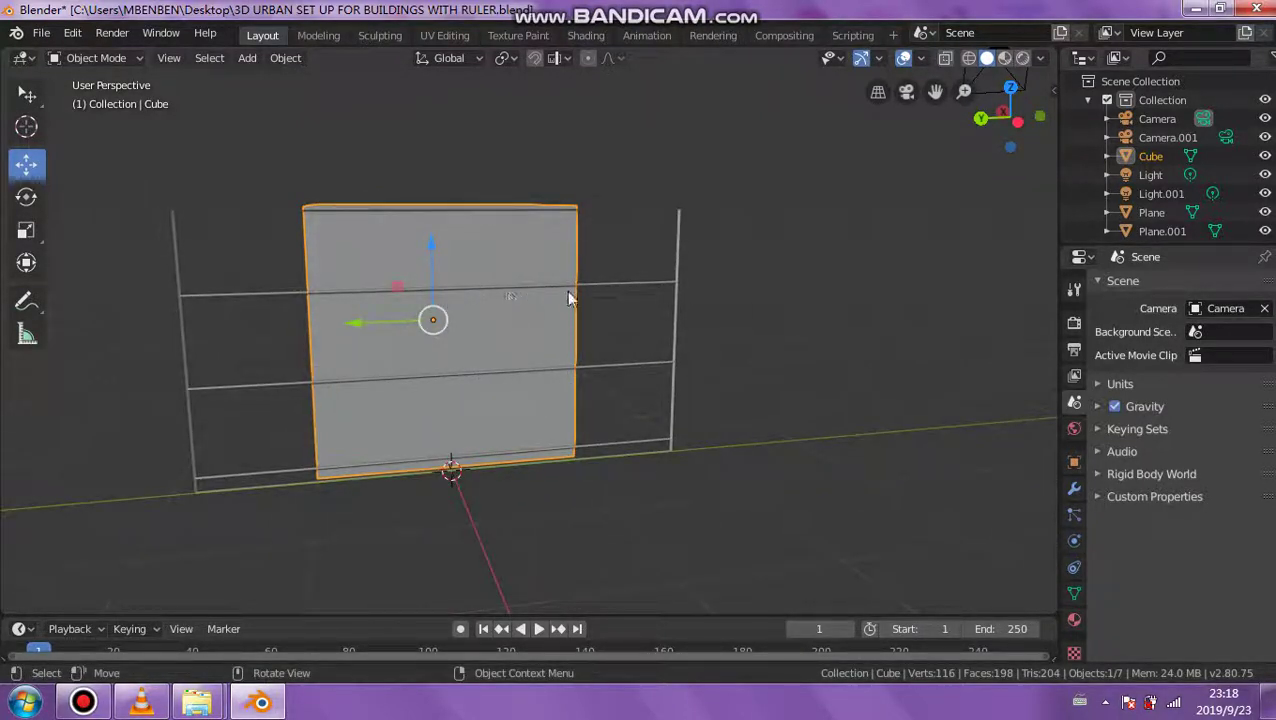
pyautogui.moveTo(478, 393); pyautogui.dragTo(367, 316, button='middle')
pyautogui.moveTo(365, 318)
pyautogui.mouseDown()
pyautogui.moveTo(340, 318)
pyautogui.moveTo(366, 320)
pyautogui.mouseUp()
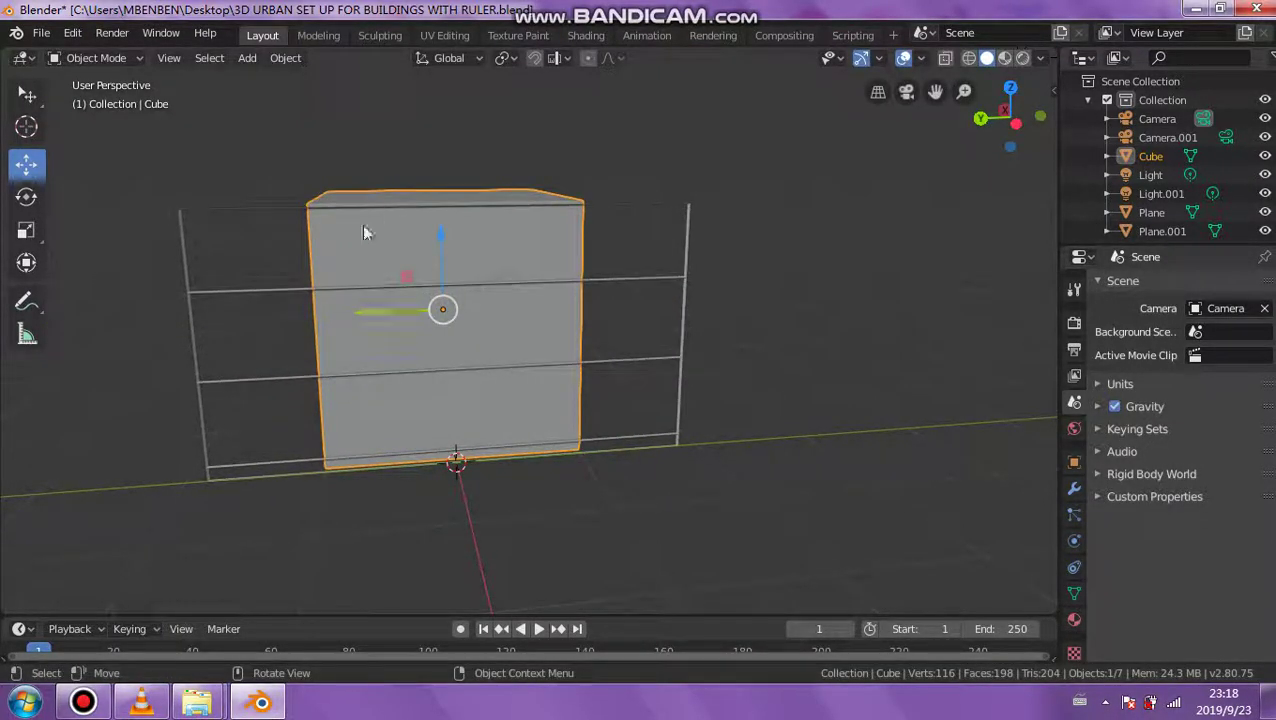
pyautogui.click(297, 307)
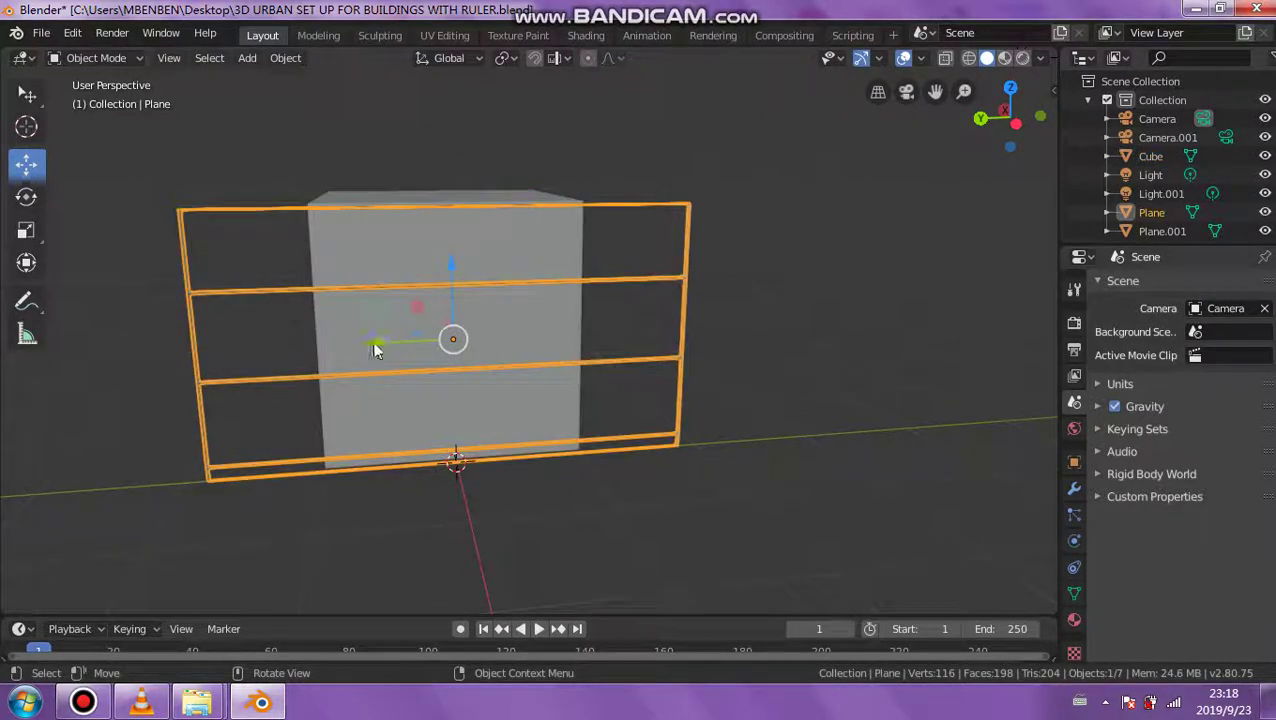
pyautogui.moveTo(375, 349); pyautogui.dragTo(486, 349)
pyautogui.moveTo(697, 345); pyautogui.dragTo(509, 343, button='middle')
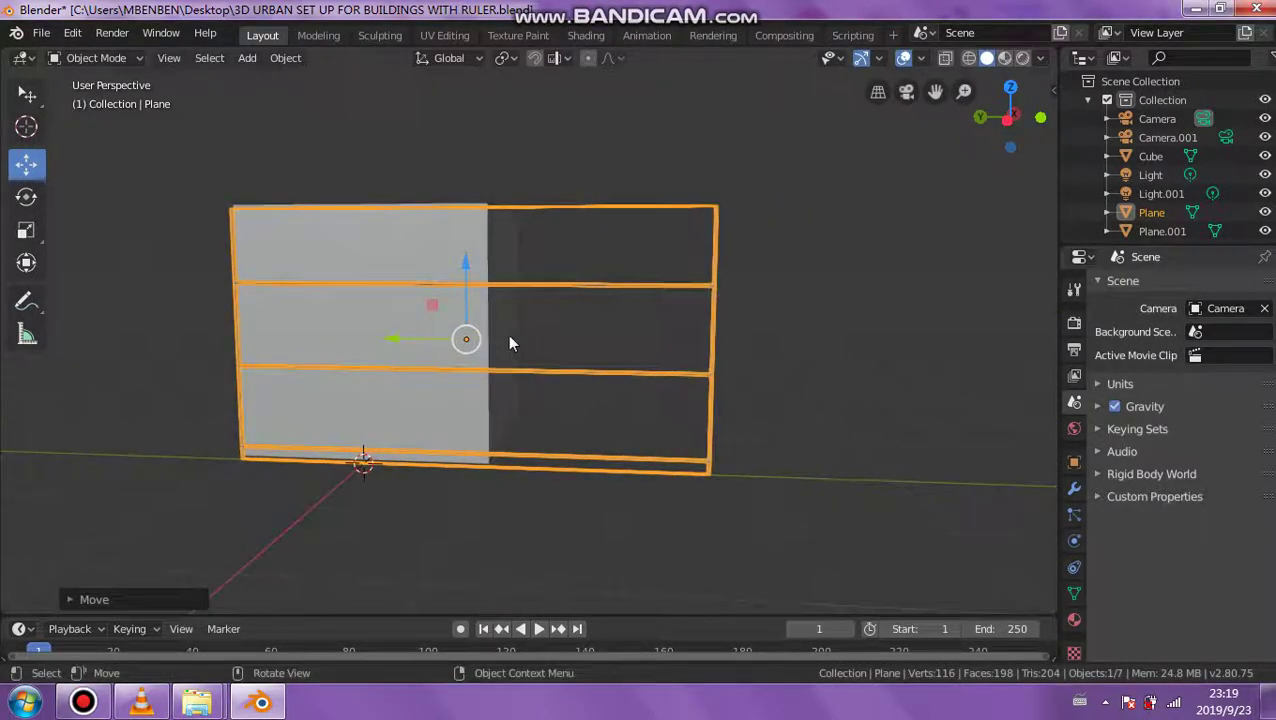
# - Scale the cube down along the X axis into a thin slab
pyautogui.click(339, 324)
pyautogui.moveTo(356, 242); pyautogui.dragTo(399, 265, button='middle')
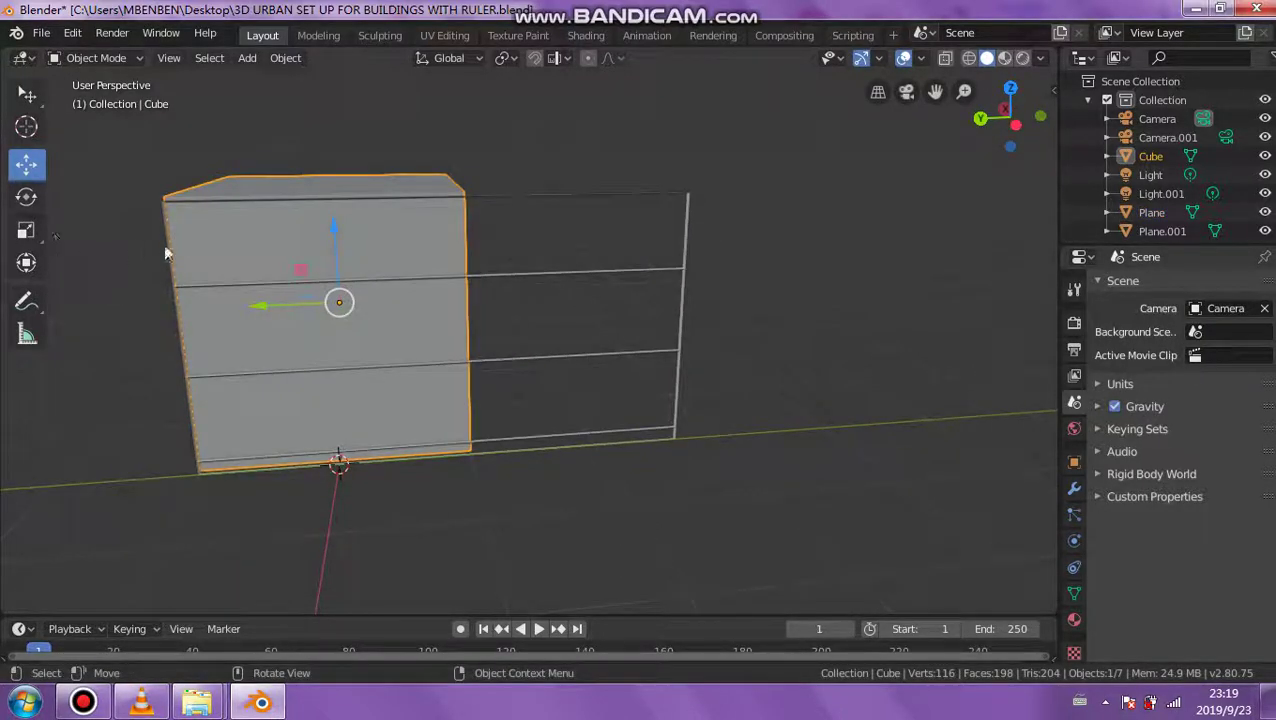
pyautogui.moveTo(165, 252); pyautogui.dragTo(74, 257, button='middle')
pyautogui.click(26, 230)
pyautogui.moveTo(347, 245); pyautogui.dragTo(498, 177, button='middle')
pyautogui.press('s')
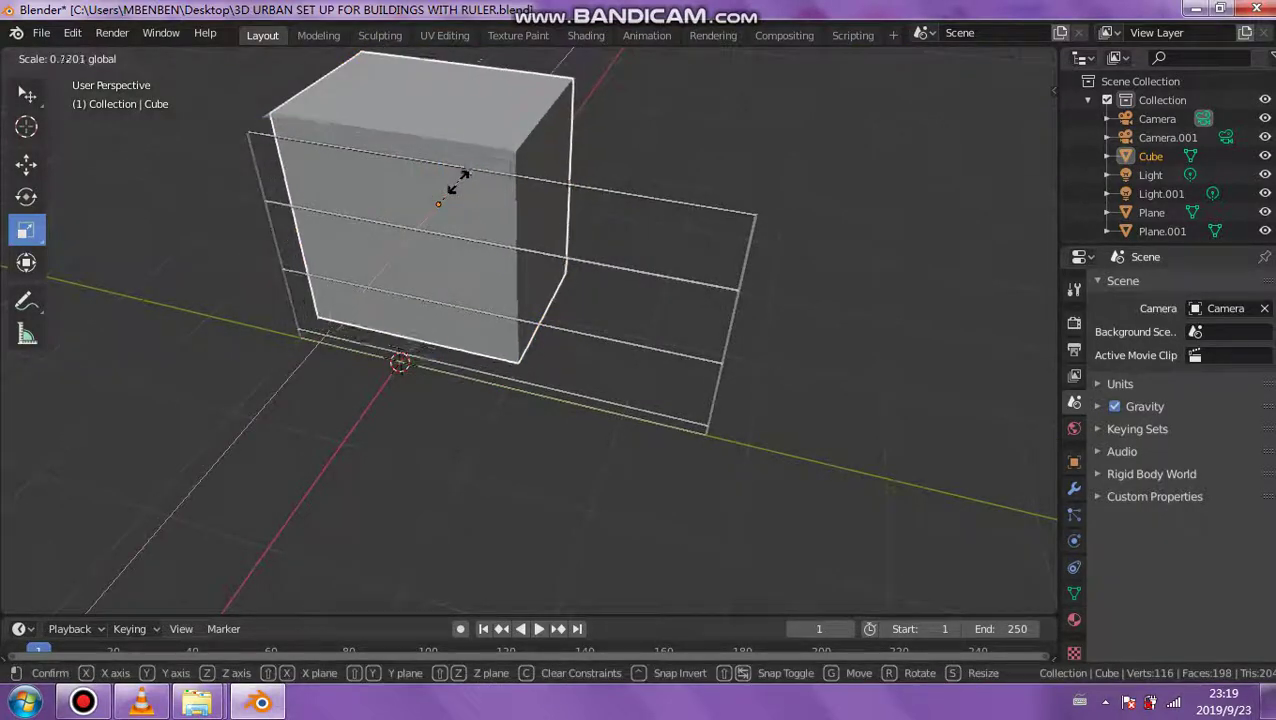
pyautogui.press('x')
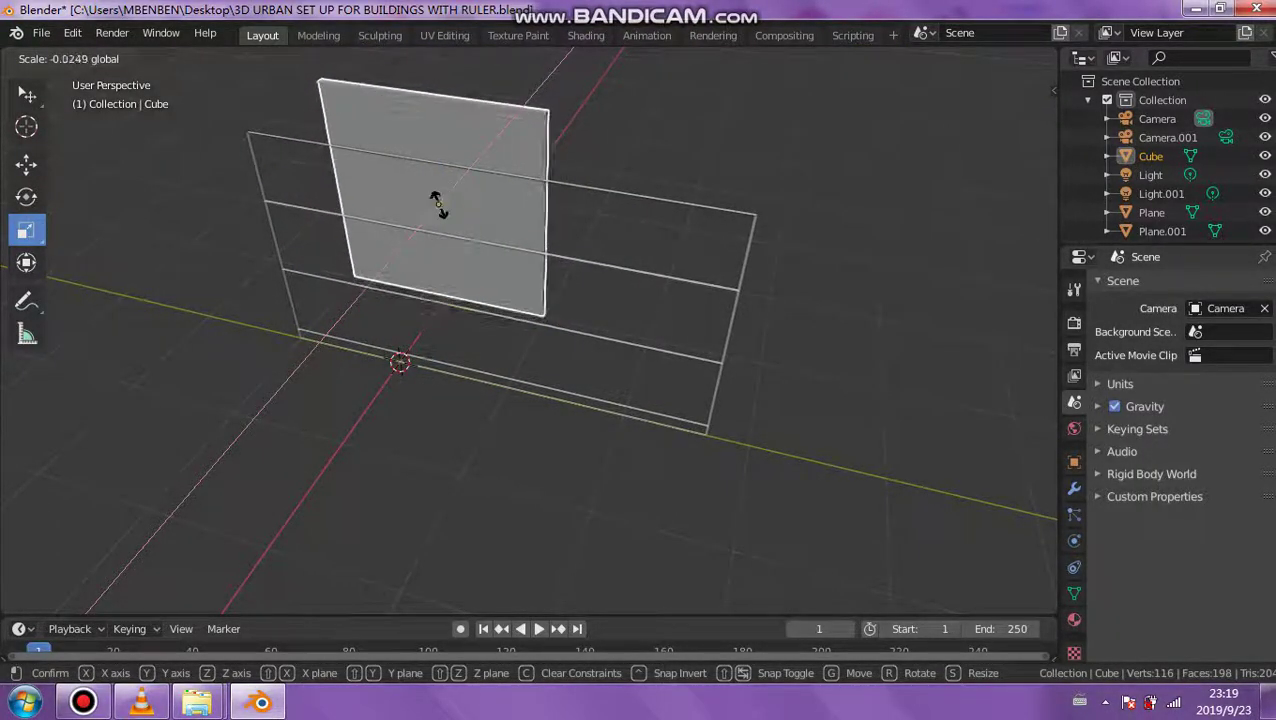
pyautogui.click(437, 203)
pyautogui.moveTo(437, 203); pyautogui.dragTo(365, 215, button='middle')
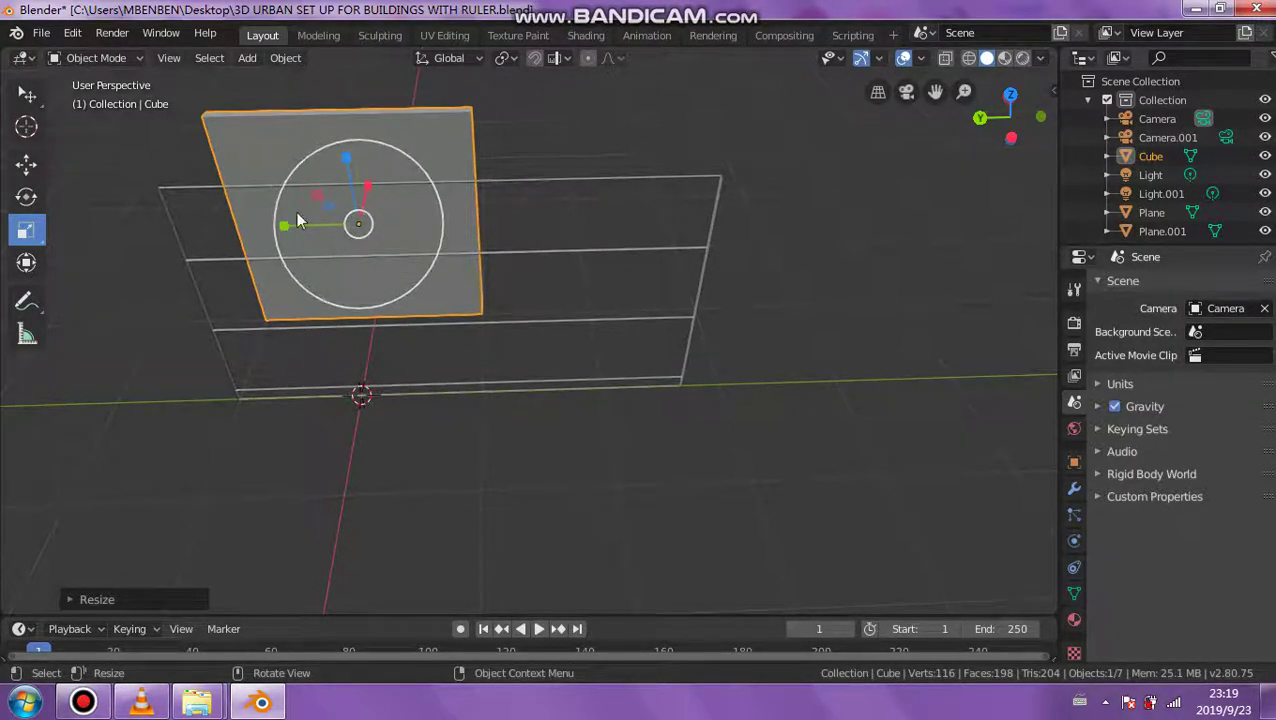
pyautogui.moveTo(371, 186)
pyautogui.mouseDown()
pyautogui.moveTo(362, 199)
pyautogui.moveTo(381, 208)
pyautogui.mouseUp()
pyautogui.moveTo(371, 290); pyautogui.dragTo(350, 287, button='middle')
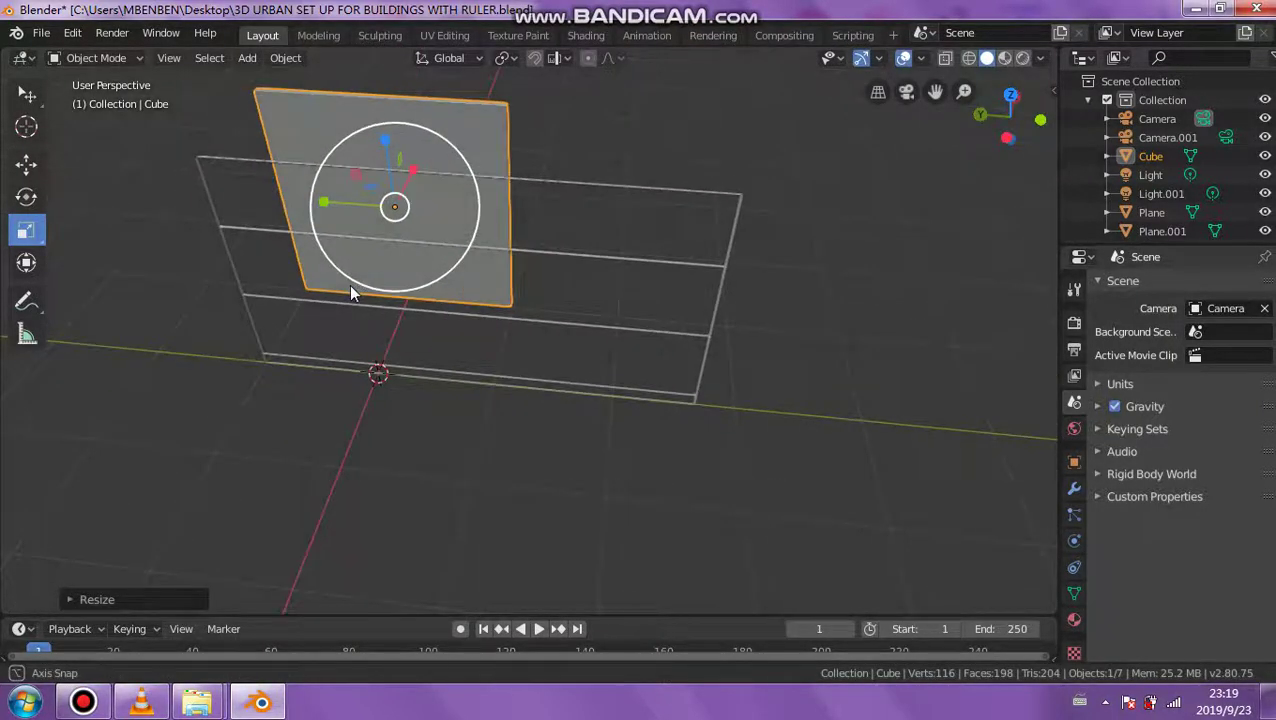
# - Move the thin slab along the X axis until it lines up with the ruler frame
pyautogui.click(38, 163)
pyautogui.moveTo(413, 177); pyautogui.dragTo(391, 245)
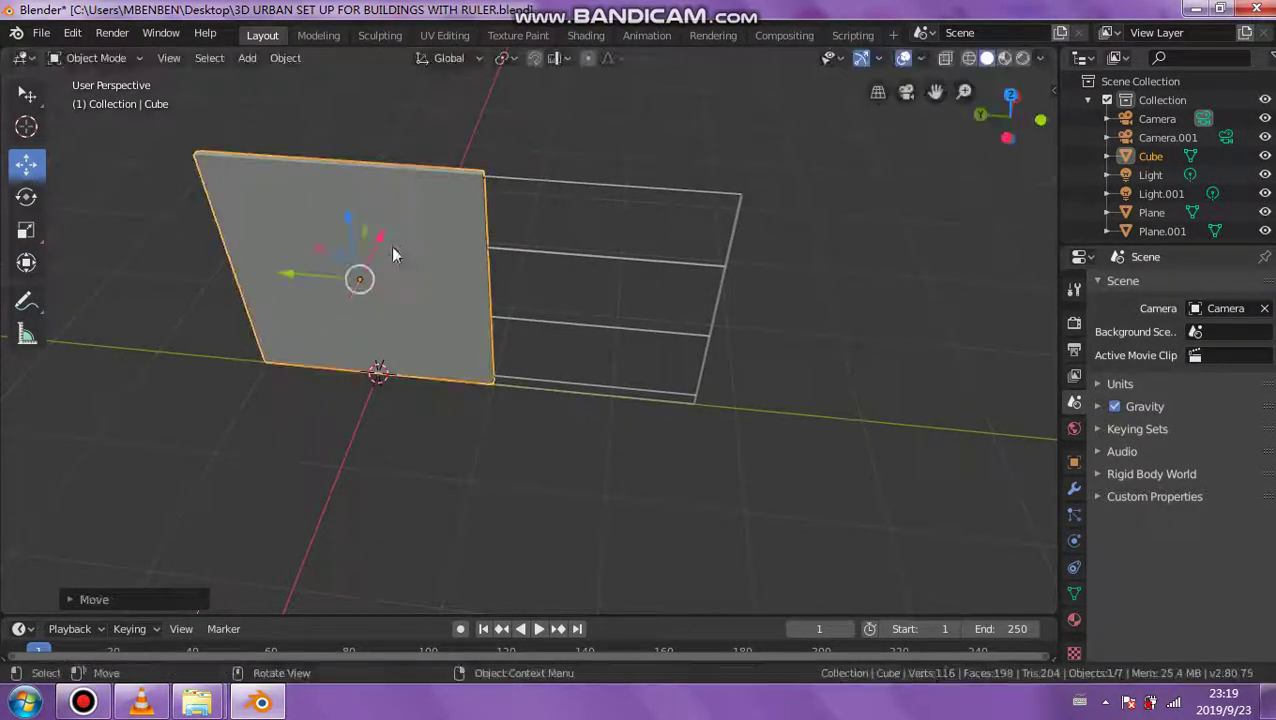
pyautogui.moveTo(391, 245); pyautogui.dragTo(478, 179, button='middle')
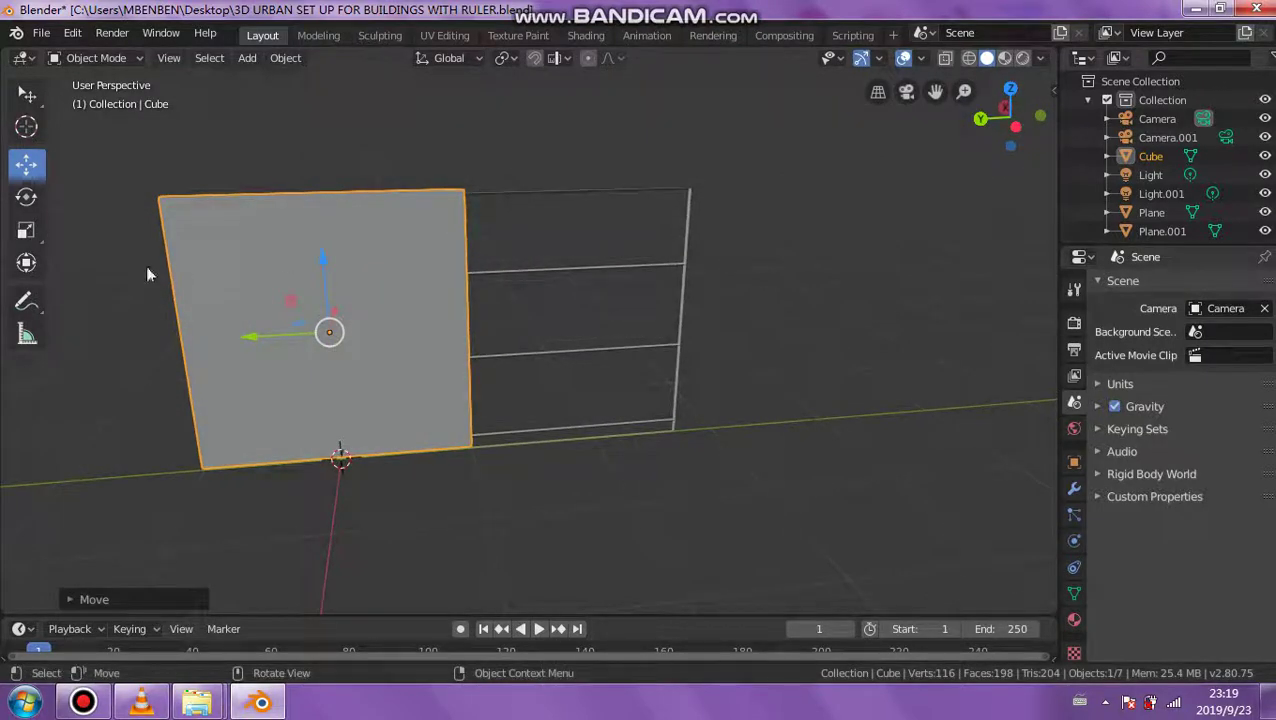
pyautogui.moveTo(354, 279); pyautogui.dragTo(240, 227, button='middle')
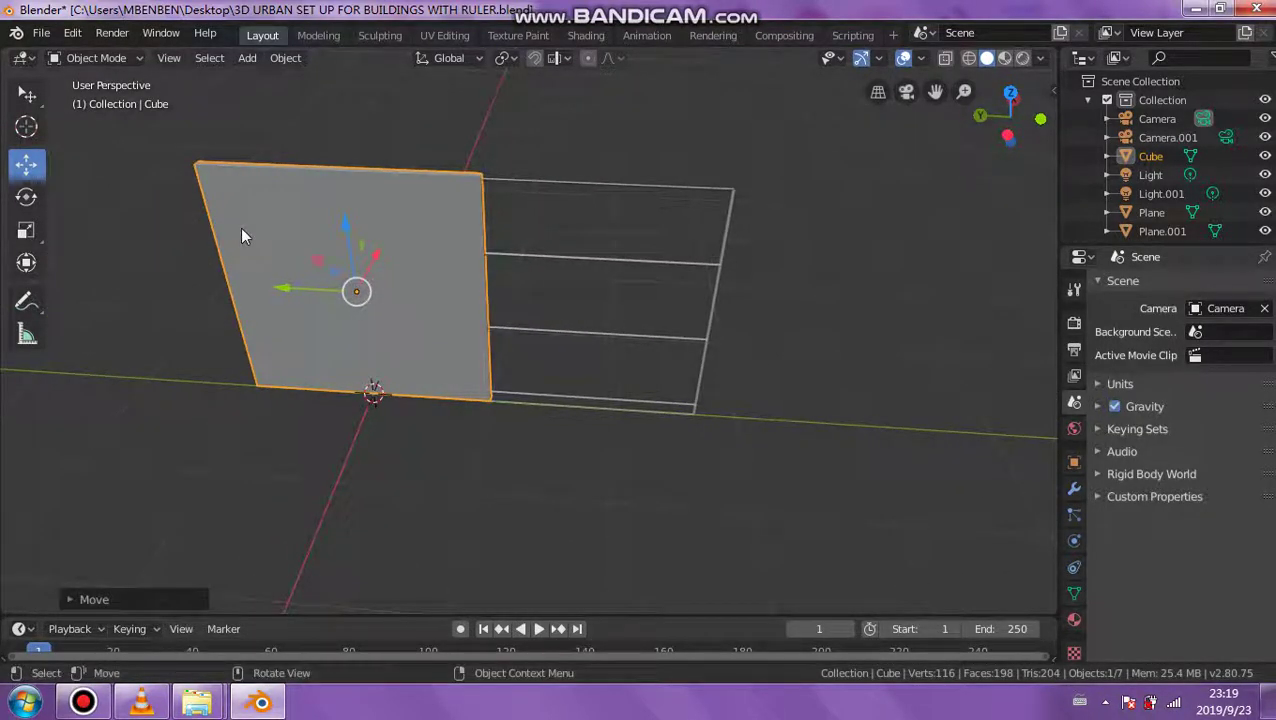
# - Scale the slab along the Z axis to reduce its height
pyautogui.click(27, 231)
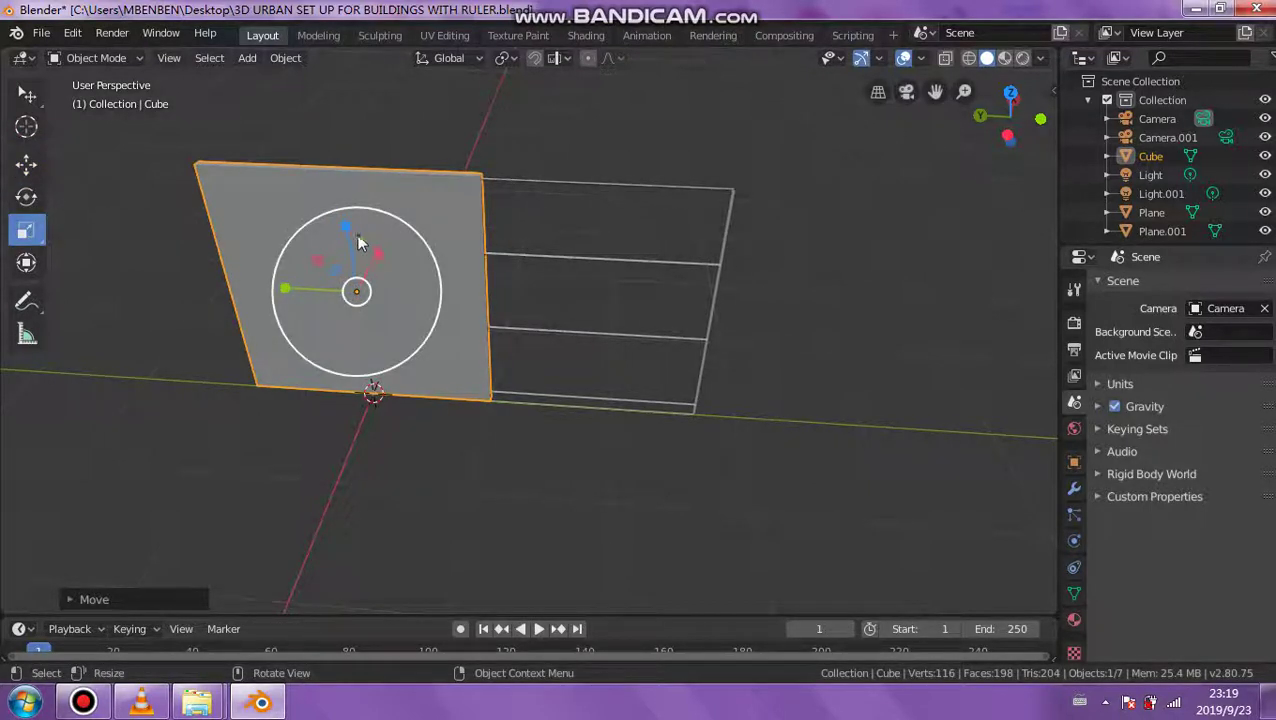
pyautogui.moveTo(395, 323); pyautogui.dragTo(424, 269, button='middle')
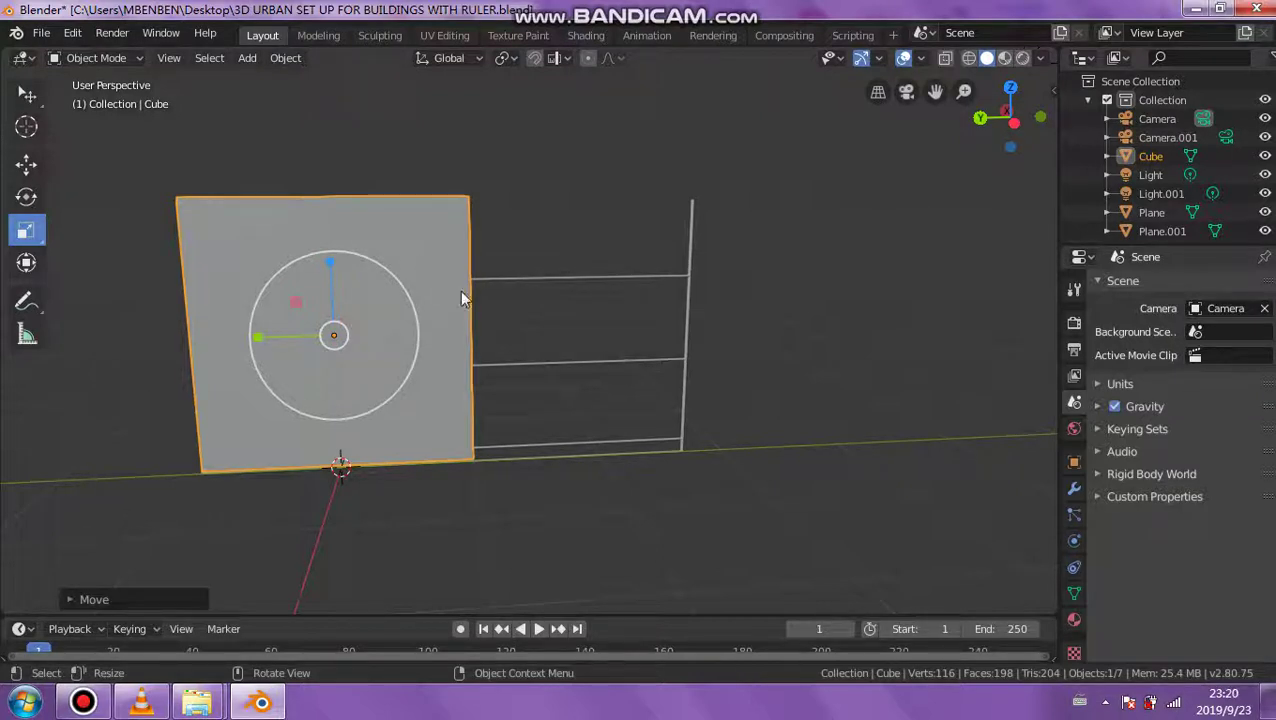
pyautogui.moveTo(433, 302); pyautogui.dragTo(450, 328, button='middle')
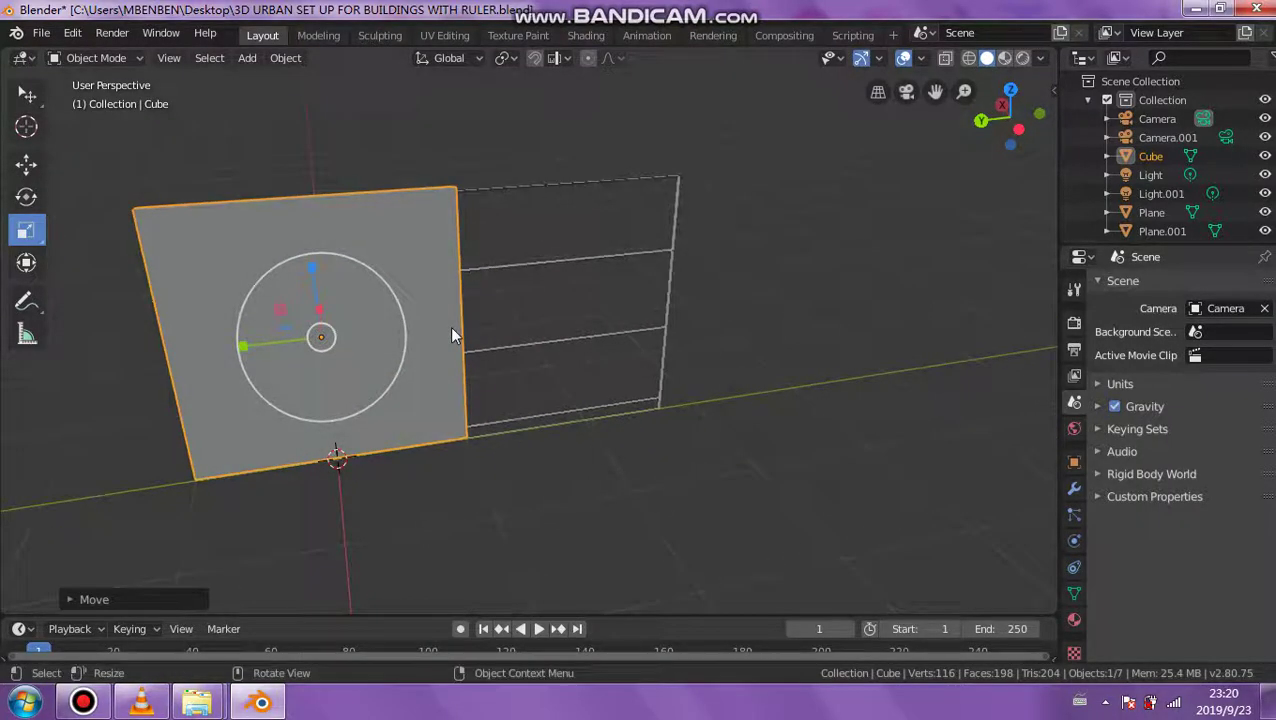
pyautogui.moveTo(347, 347); pyautogui.dragTo(330, 290, button='middle')
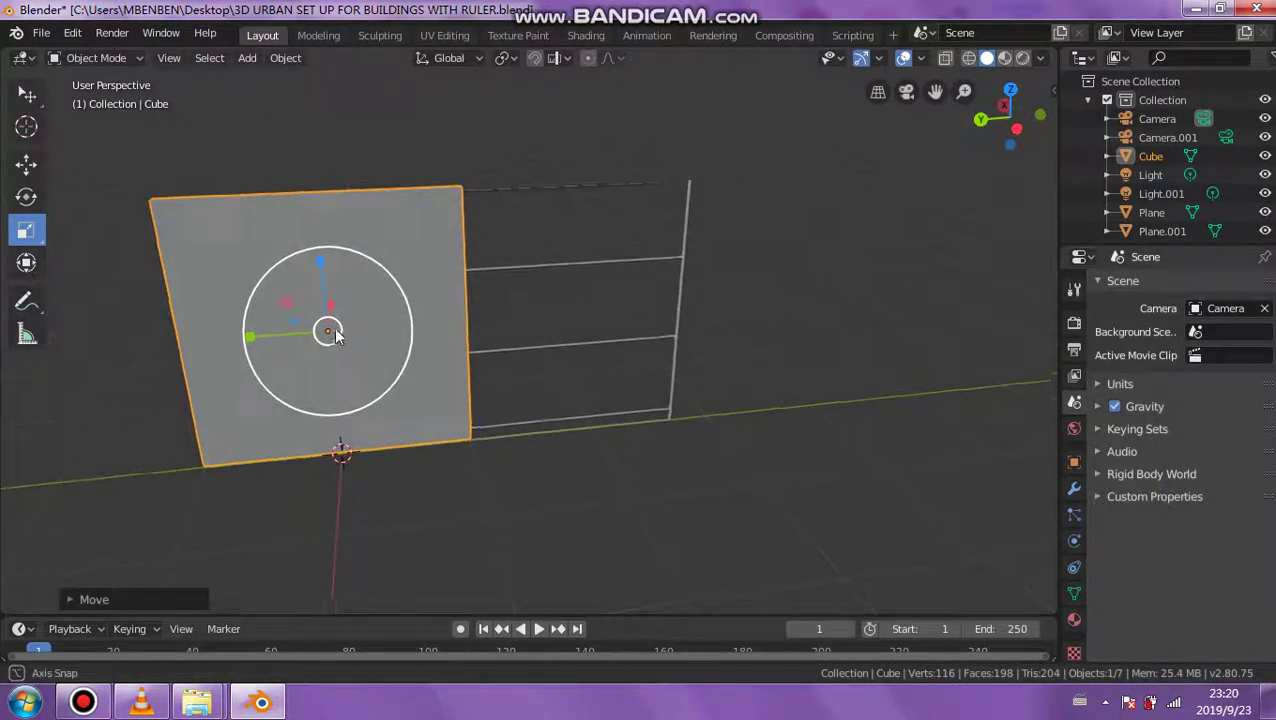
pyautogui.moveTo(318, 261); pyautogui.dragTo(322, 290)
# - Move the shortened slab down along the Z axis so its base rests on the ground line
pyautogui.click(26, 163)
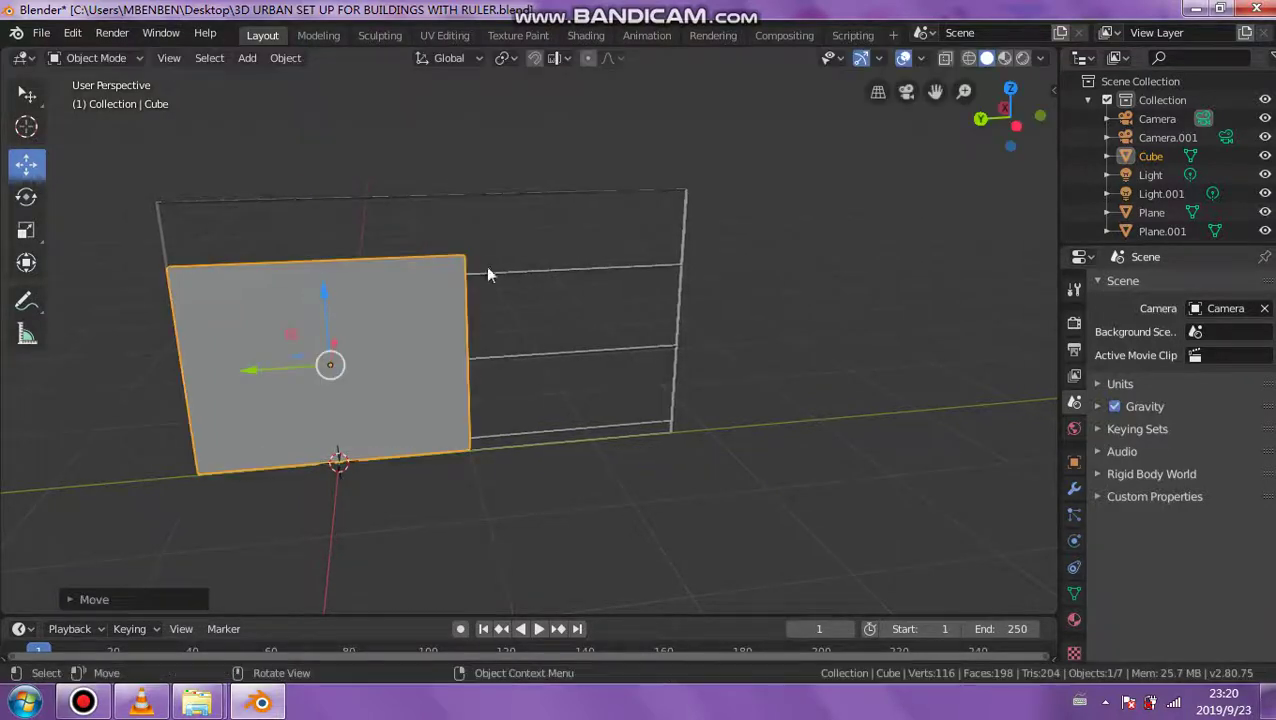
pyautogui.moveTo(486, 267); pyautogui.dragTo(378, 290, button='middle')
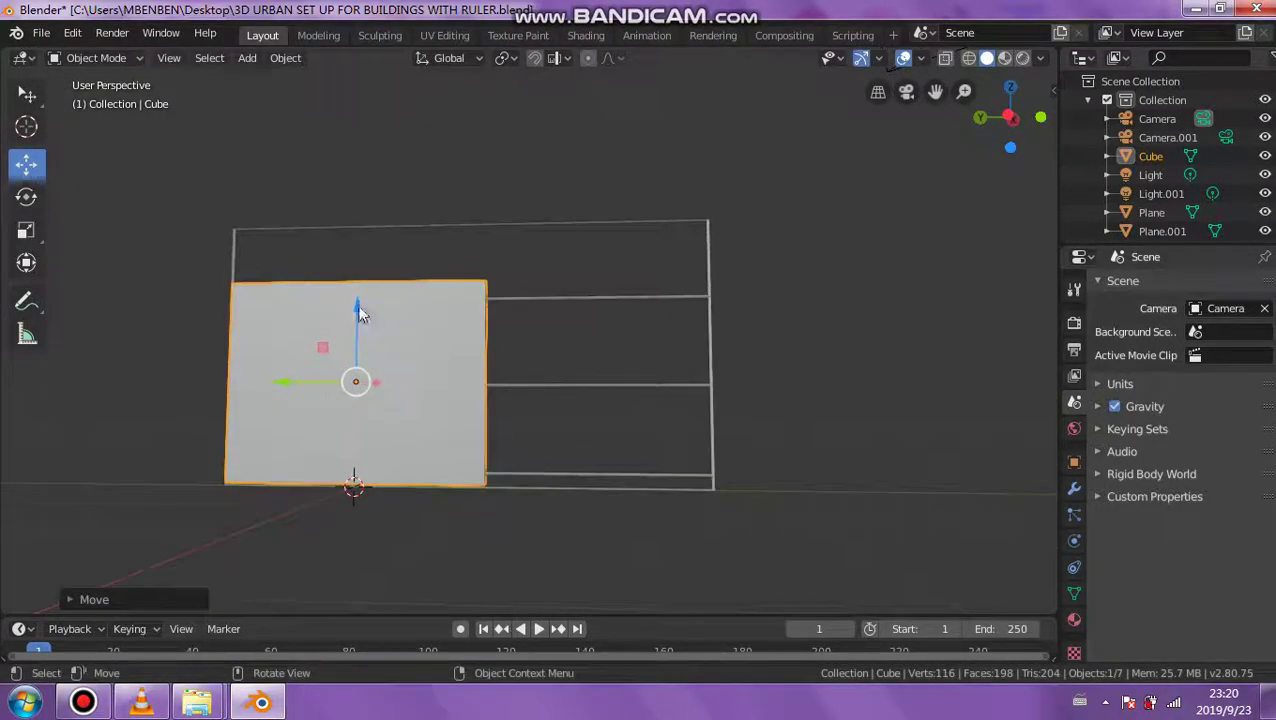
pyautogui.moveTo(357, 305); pyautogui.dragTo(362, 306)
pyautogui.moveTo(373, 310)
pyautogui.mouseDown(button='middle')
pyautogui.moveTo(388, 335)
pyautogui.moveTo(375, 330)
pyautogui.mouseUp(button='middle')
# - Reduce the slab's height slightly more along Z, then lower it back onto the ground line in the Left Orthographic view
pyautogui.click(26, 230)
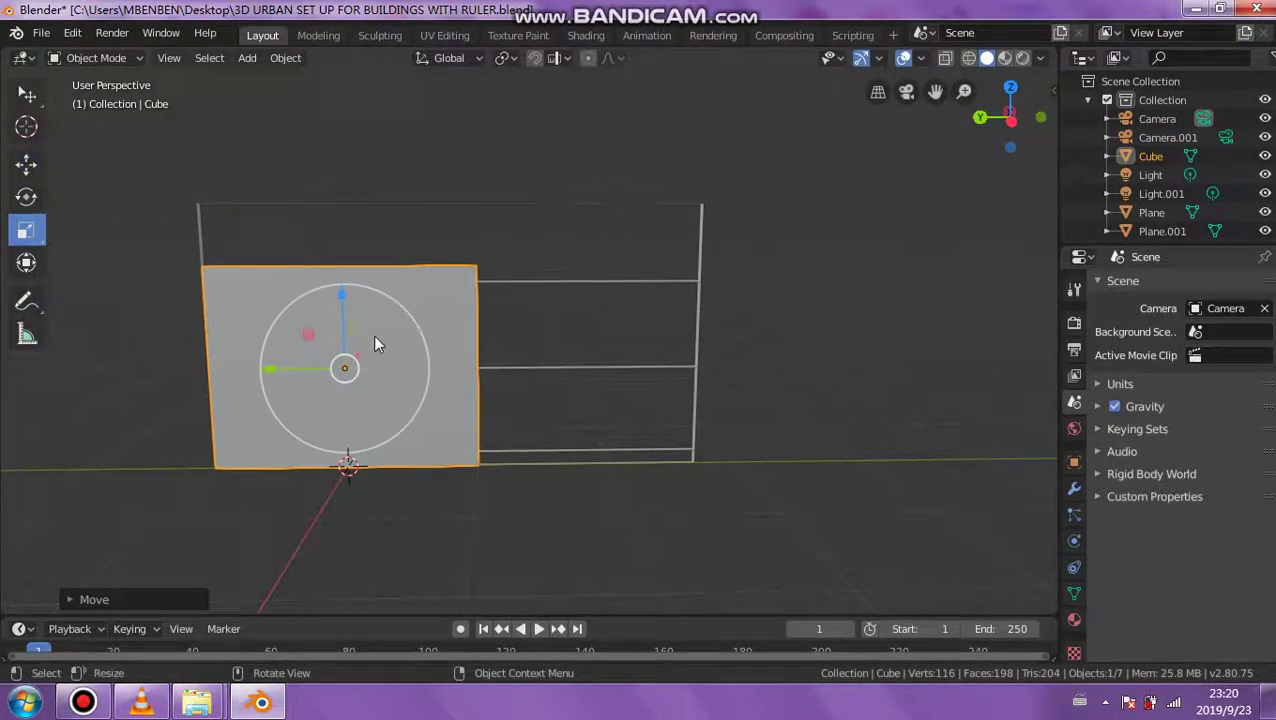
pyautogui.moveTo(340, 305); pyautogui.dragTo(342, 314)
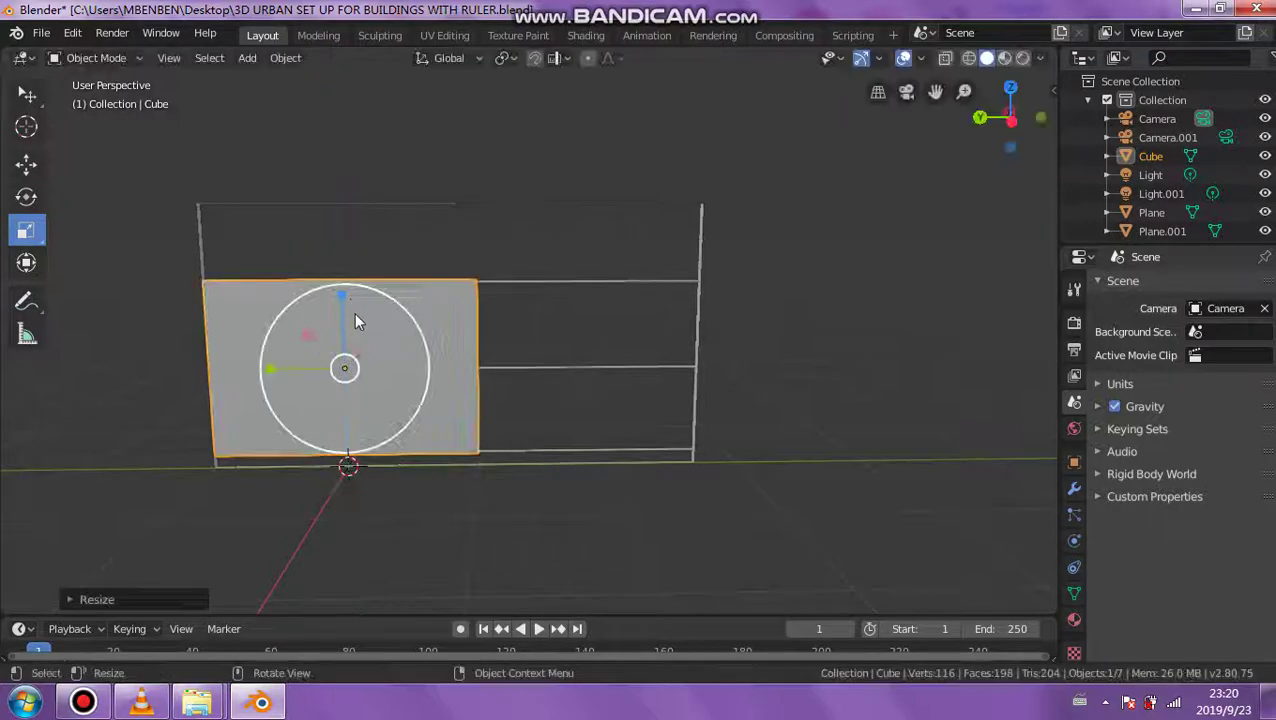
pyautogui.click(981, 119)
pyautogui.click(982, 120)
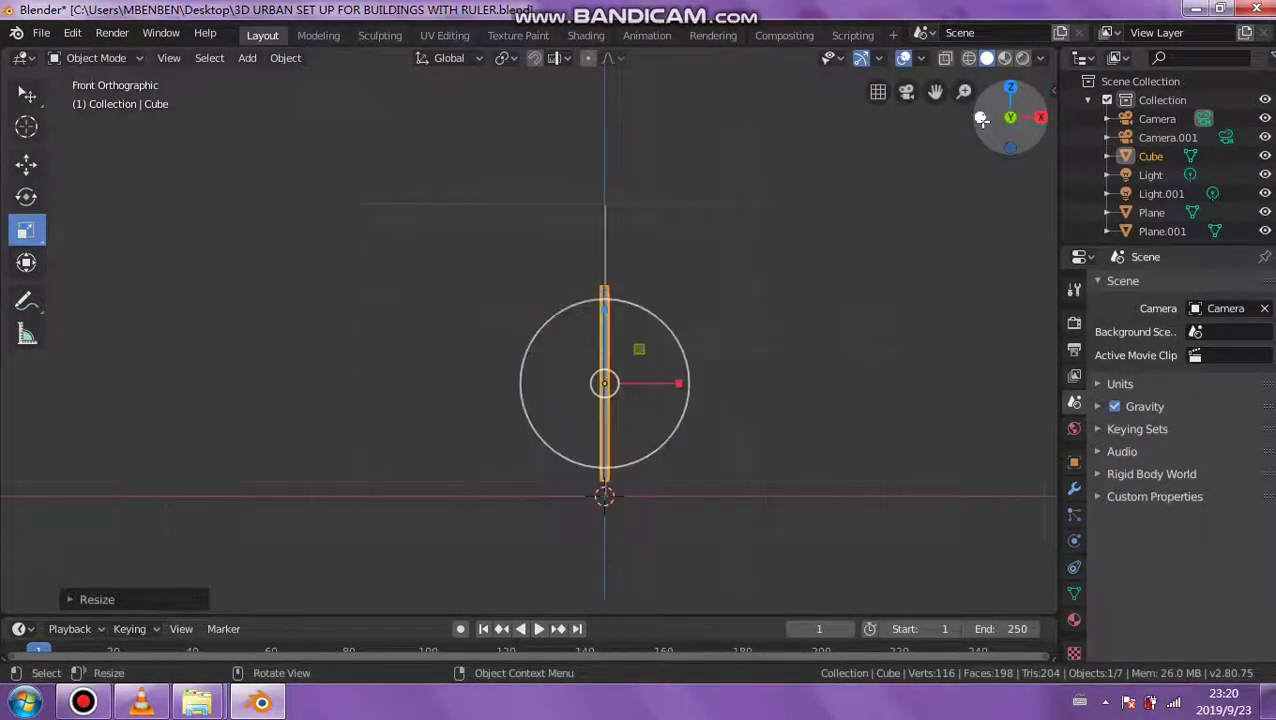
pyautogui.click(983, 121)
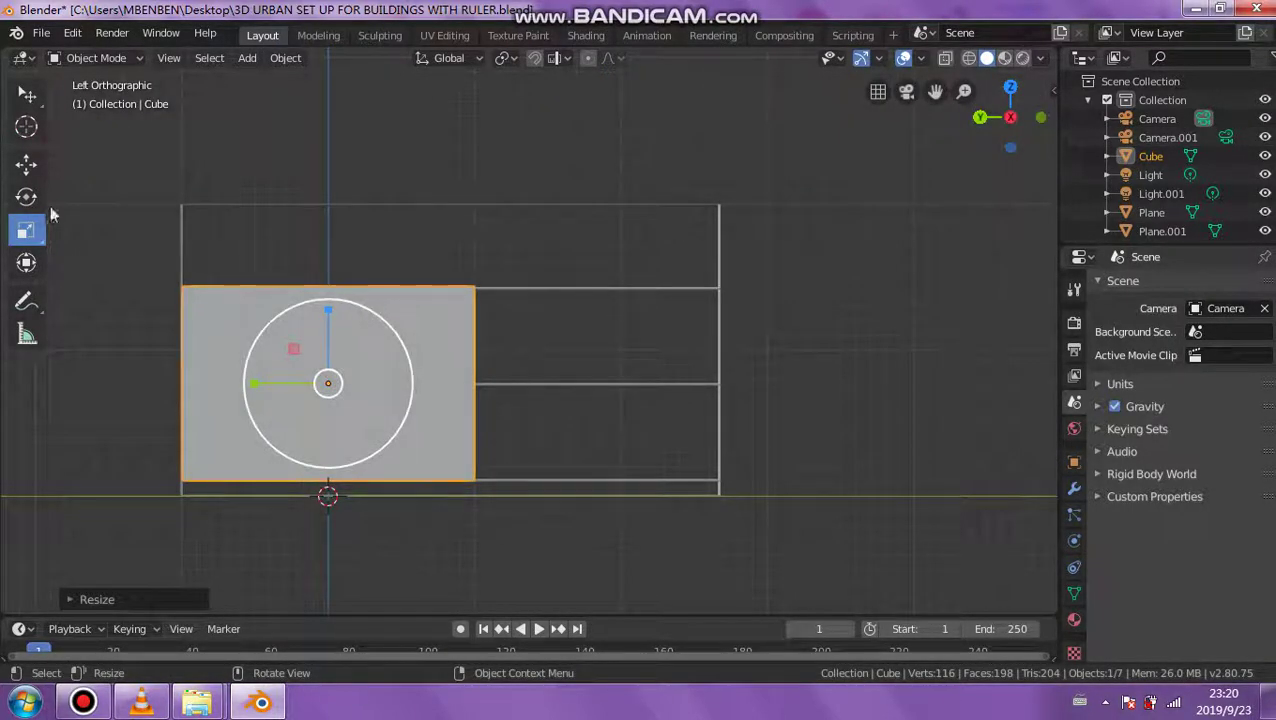
pyautogui.click(27, 164)
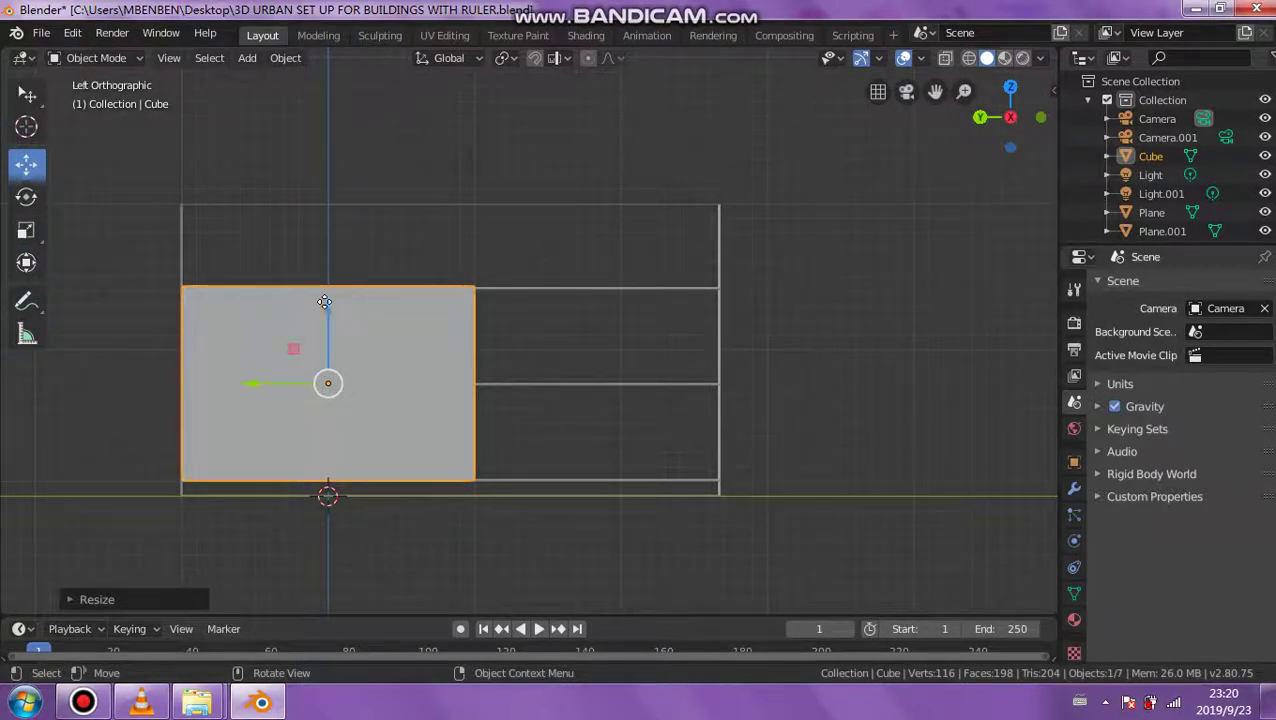
pyautogui.moveTo(324, 301); pyautogui.dragTo(325, 315)
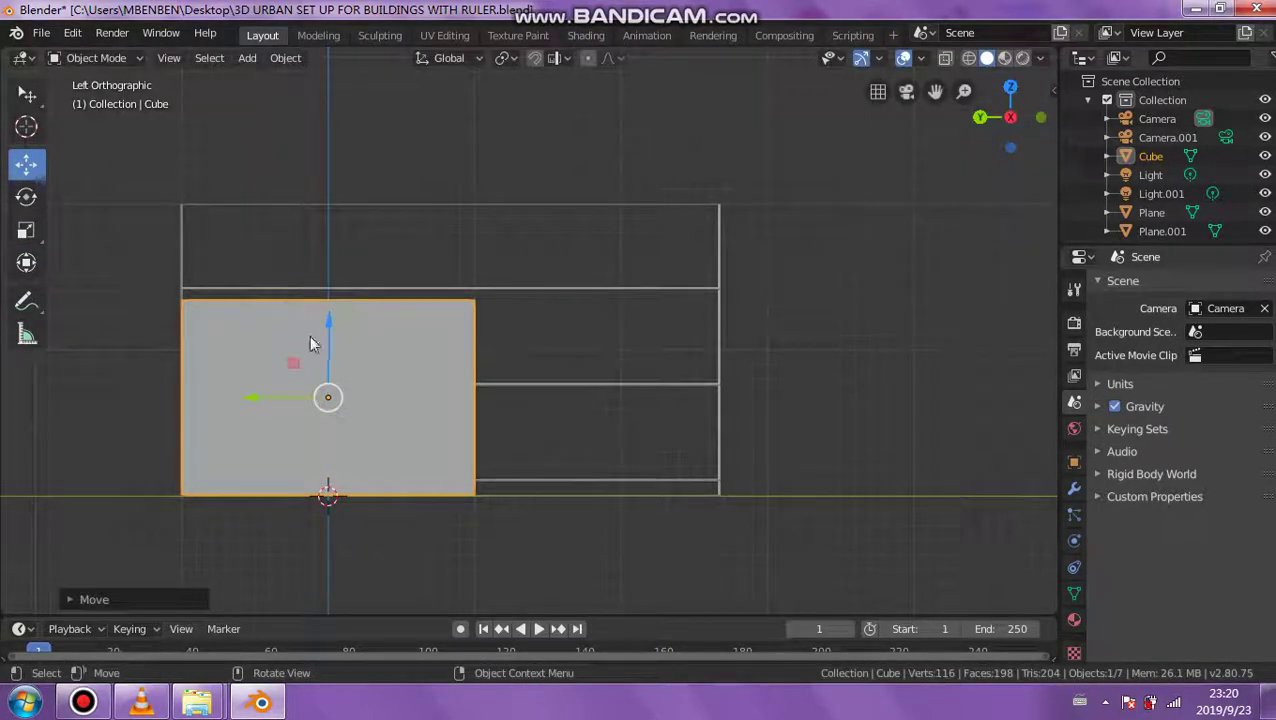
pyautogui.moveTo(310, 344); pyautogui.dragTo(260, 338, button='middle')
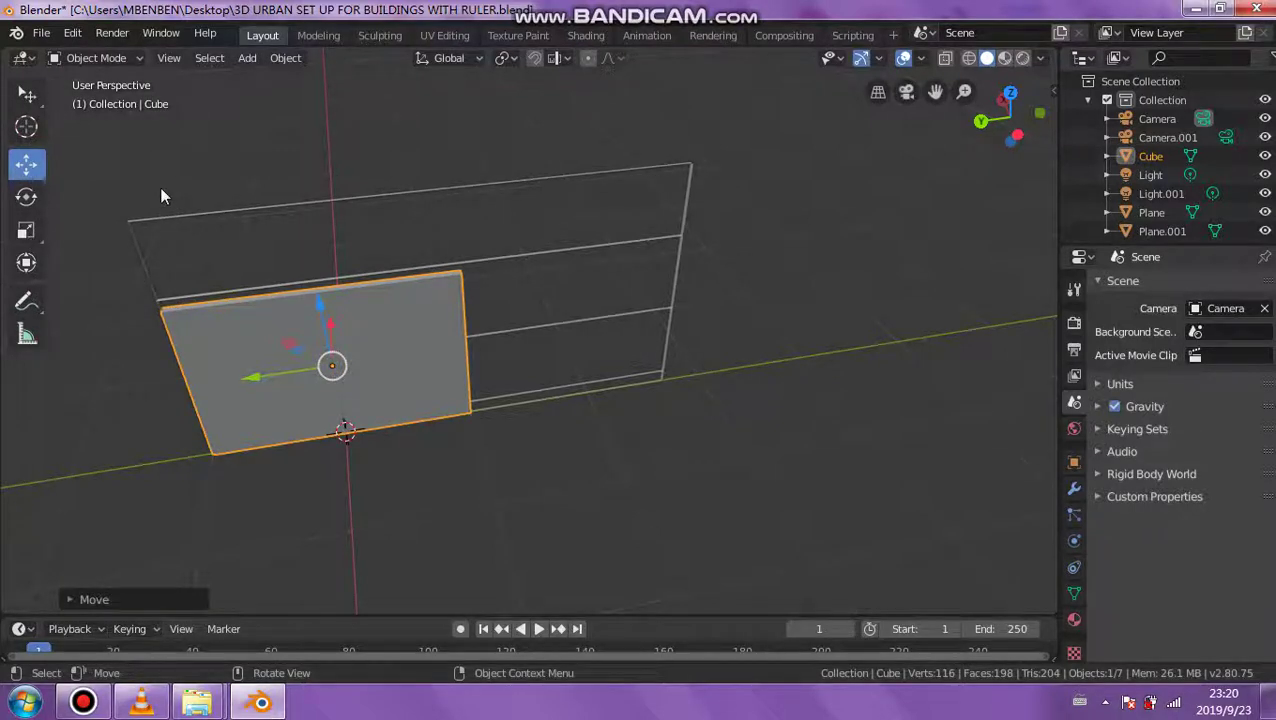
# - Undo the slab's moves and scalings back to the full cube
pyautogui.hotkey('ctrl', 'z')
pyautogui.hotkey('ctrl', 'z')
pyautogui.hotkey('ctrl', 'z')
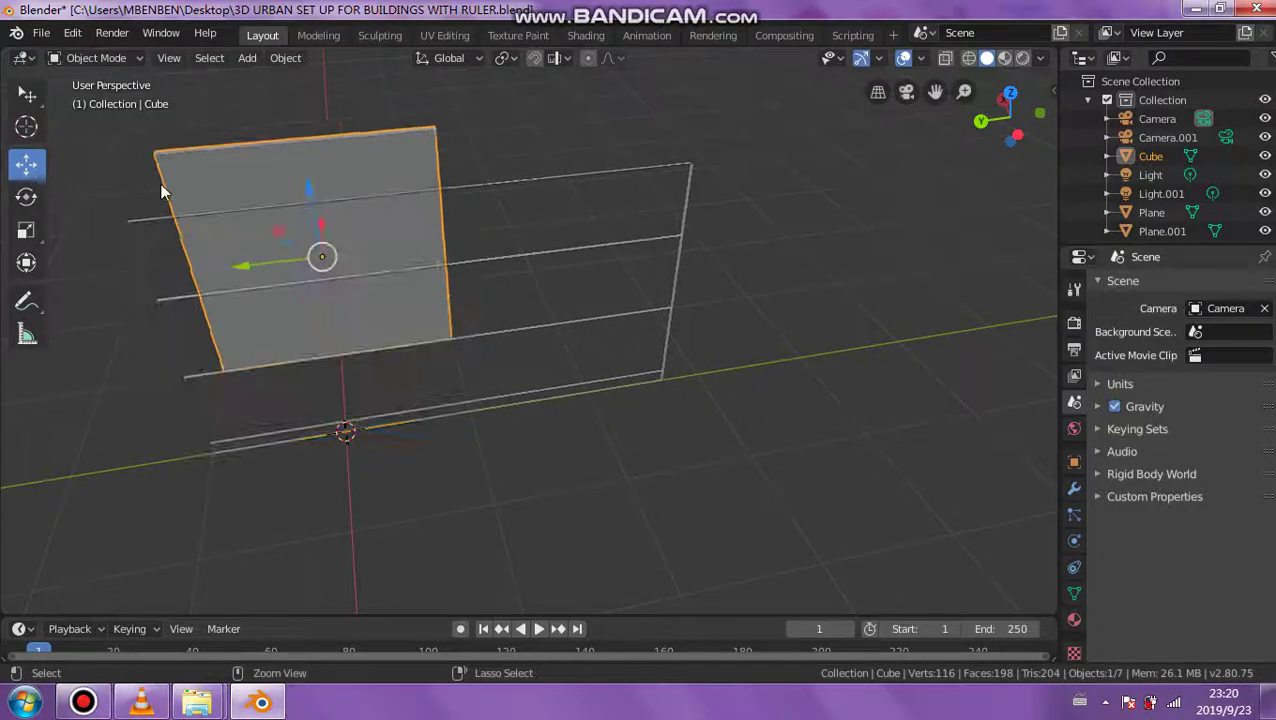
pyautogui.hotkey('ctrl', 'z')
pyautogui.hotkey('ctrl', 'z')
# - Put the cube into Edit Mode with face selection
pyautogui.moveTo(161, 185); pyautogui.dragTo(507, 259, button='middle')
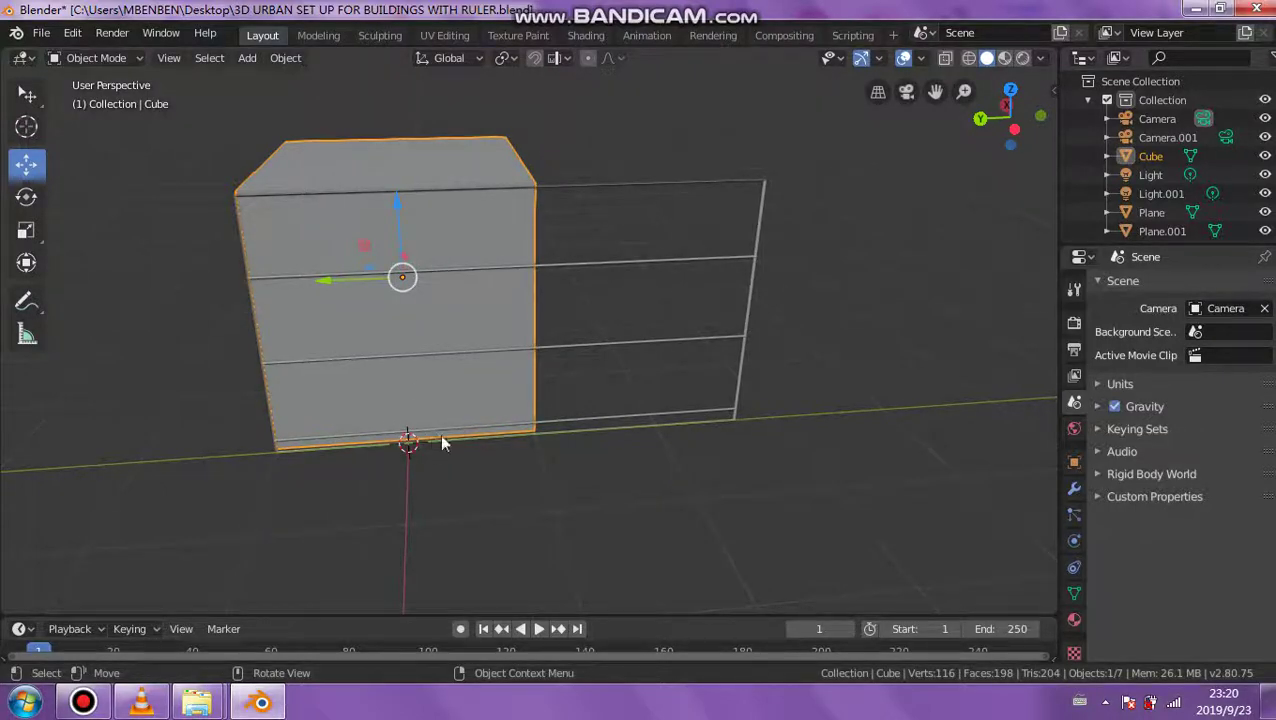
pyautogui.moveTo(441, 436); pyautogui.dragTo(423, 415, button='middle')
pyautogui.scroll(3, 369, 533)
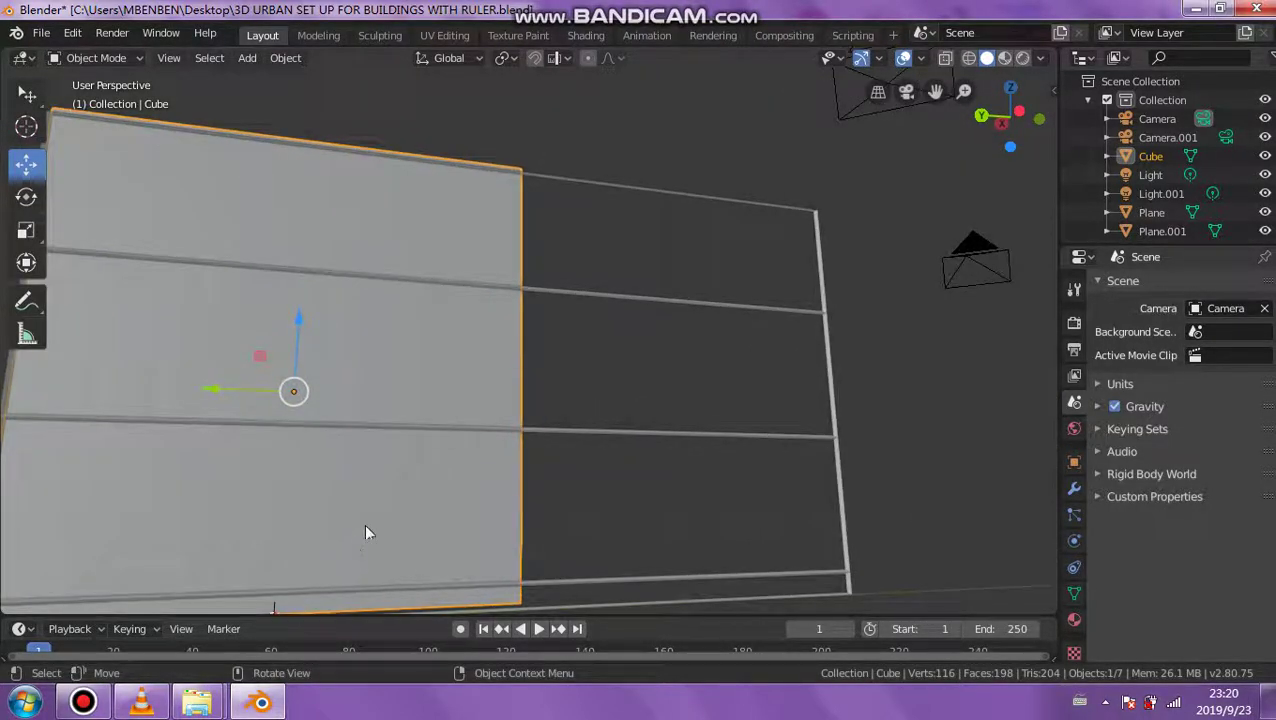
pyautogui.keyDown('shift'); pyautogui.moveTo(396, 503); pyautogui.dragTo(430, 405, button='middle'); pyautogui.keyUp('shift')
pyautogui.moveTo(394, 225); pyautogui.dragTo(122, 290, button='middle')
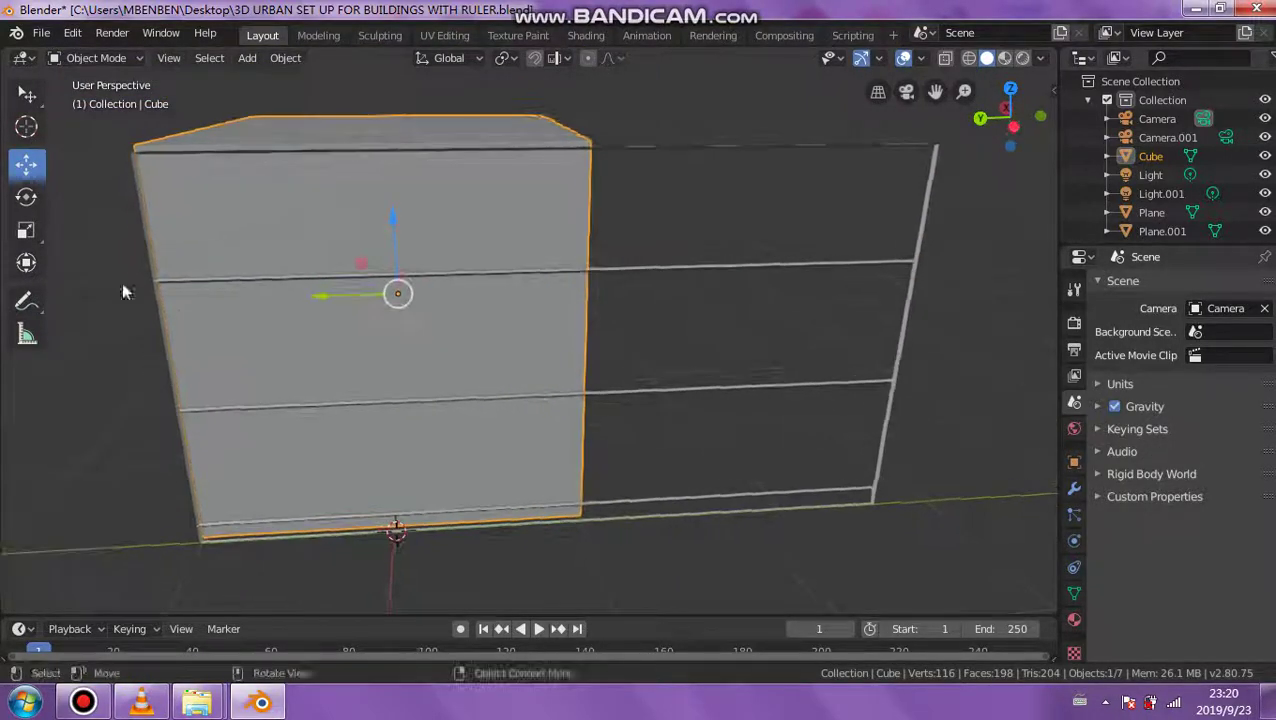
pyautogui.click(96, 57)
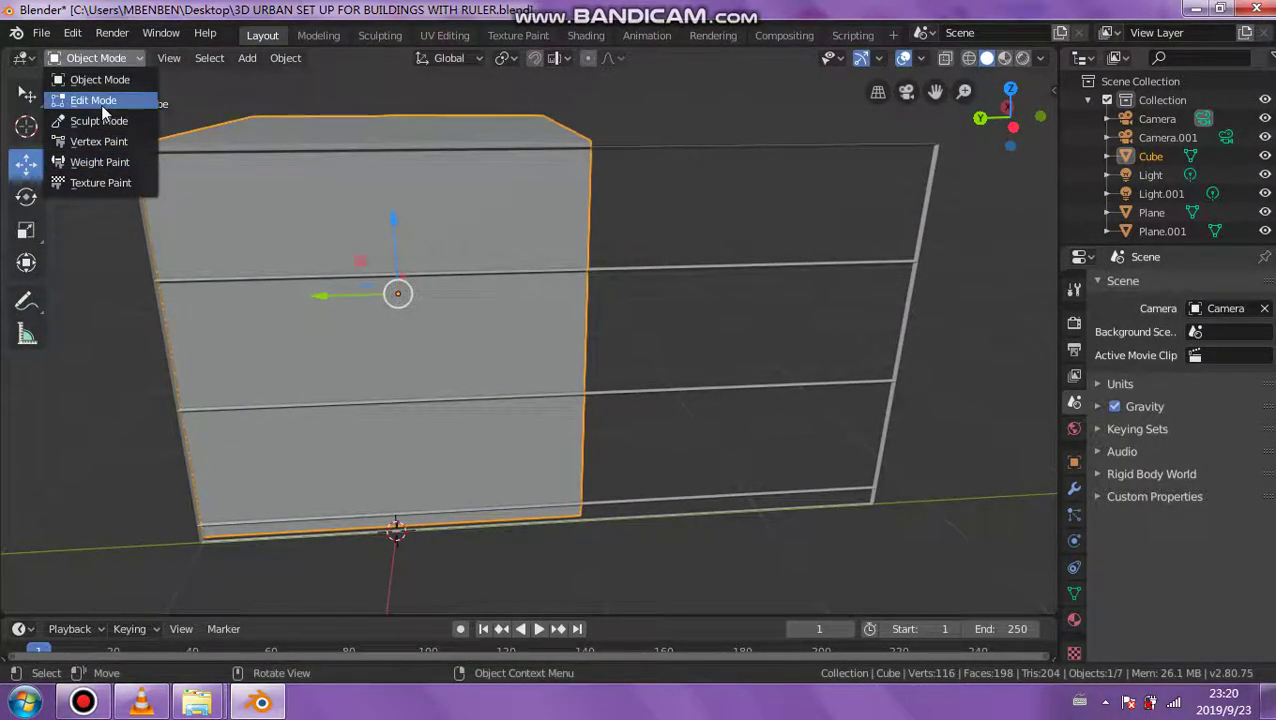
pyautogui.click(101, 102)
pyautogui.click(195, 58)
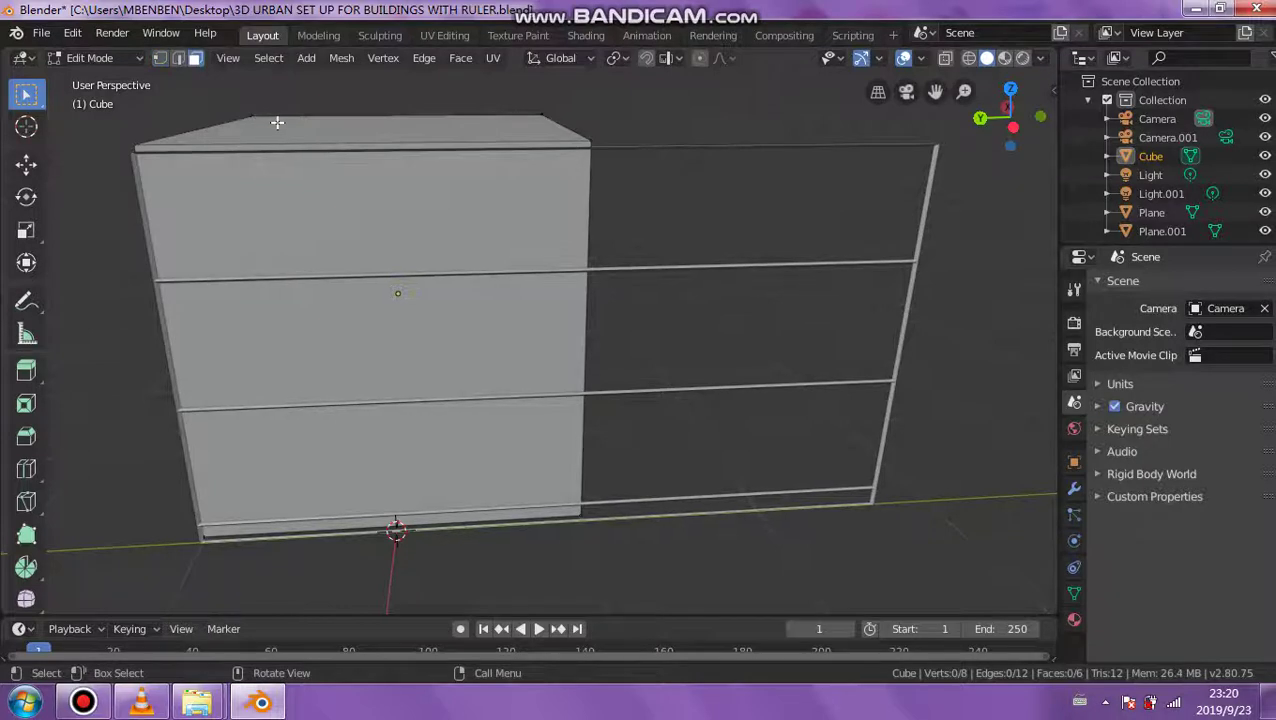
# - Lower the cube's top face with Shrink/Fatten to the ruler frame's second line from the top
pyautogui.click(280, 124)
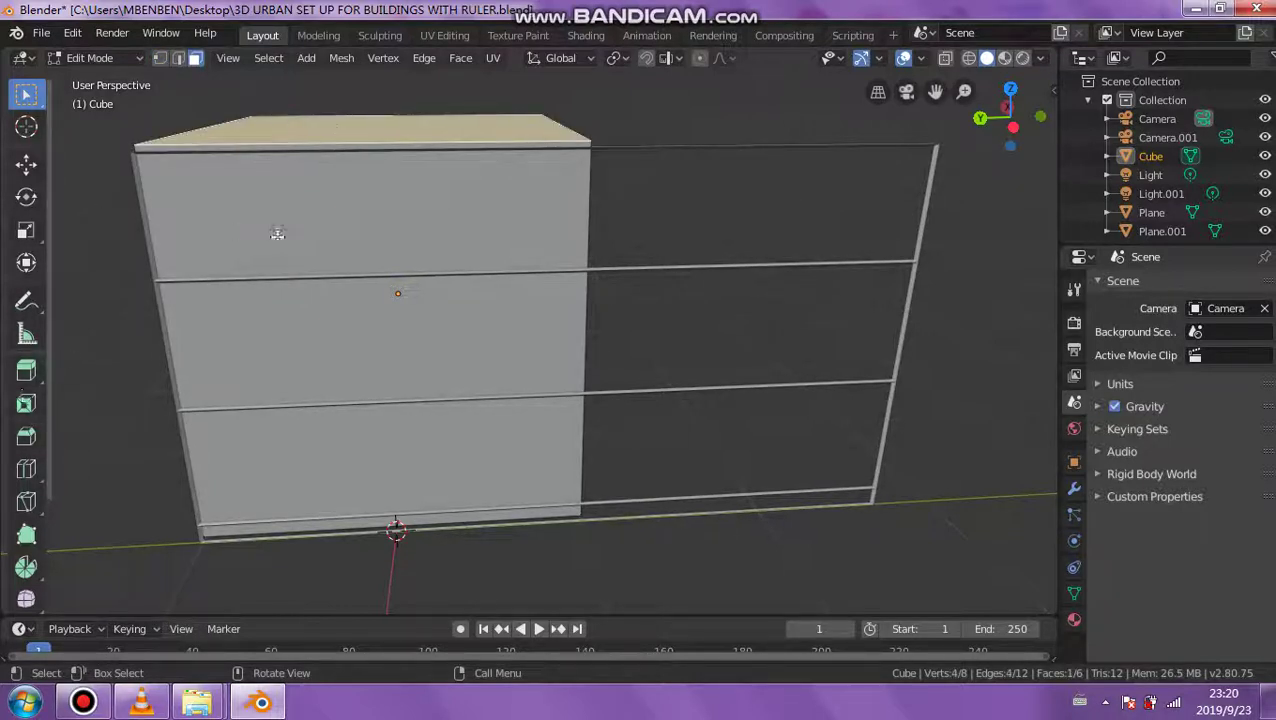
pyautogui.scroll(-3, 28, 440)
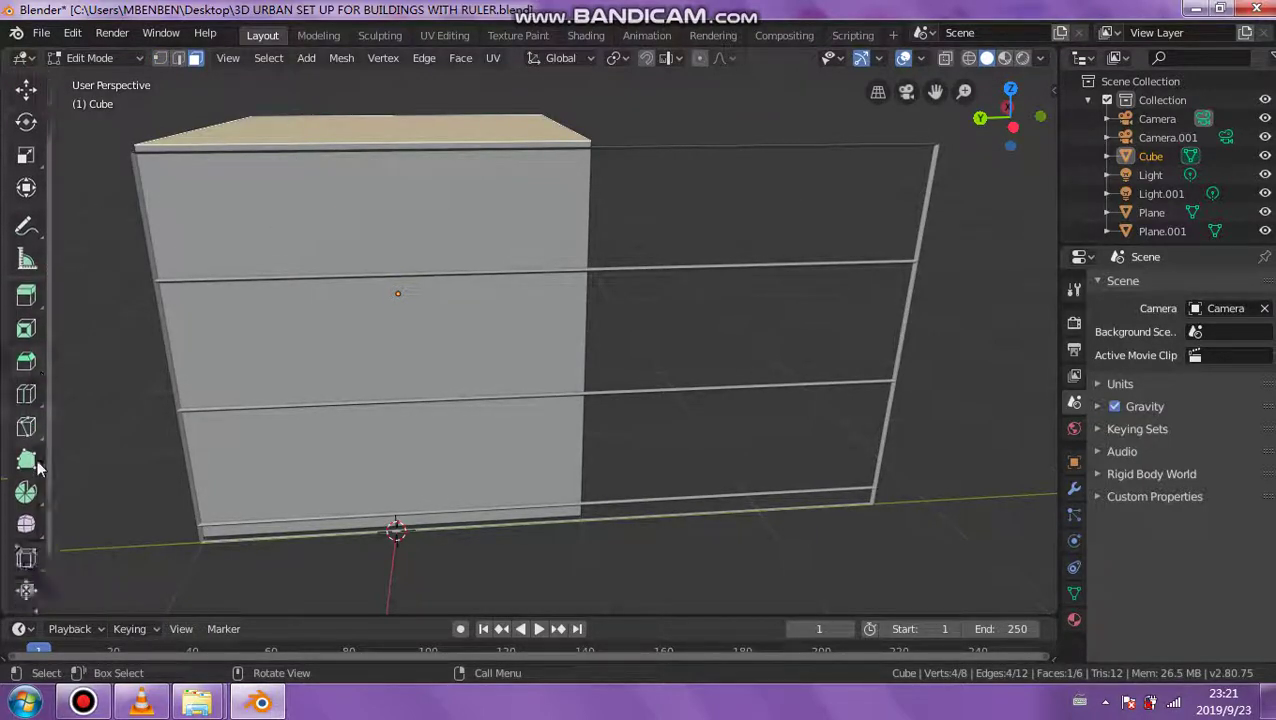
pyautogui.click(26, 590)
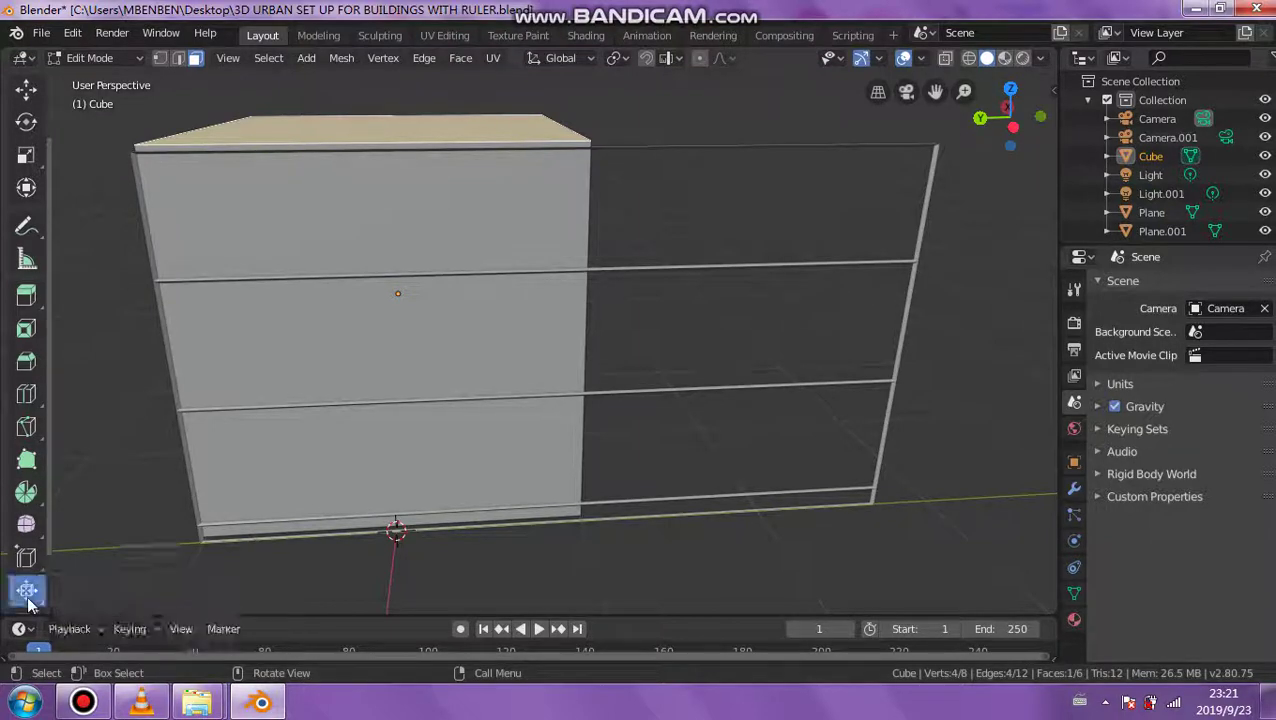
pyautogui.moveTo(358, 133); pyautogui.dragTo(385, 82)
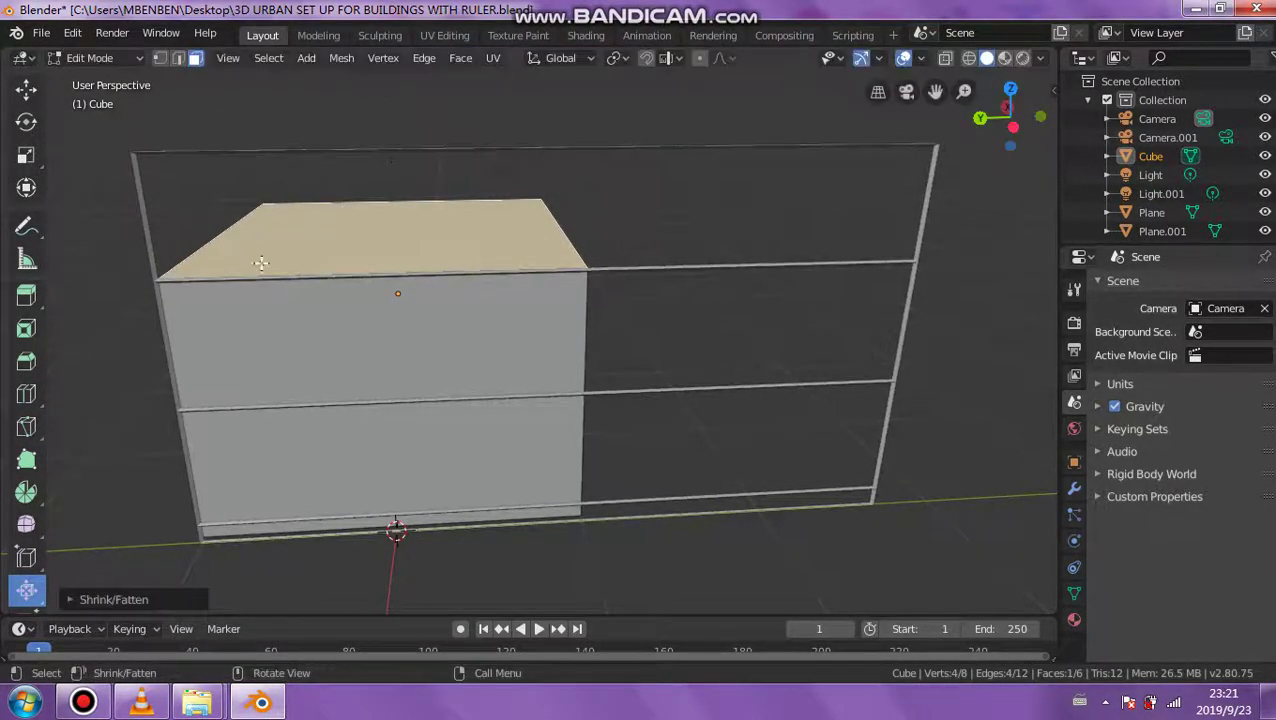
# - Push the cube's back face inward about 1.93 units with Shrink/Fatten, leaving a thin wall against the ruler frame
pyautogui.moveTo(240, 276); pyautogui.dragTo(265, 97, button='middle')
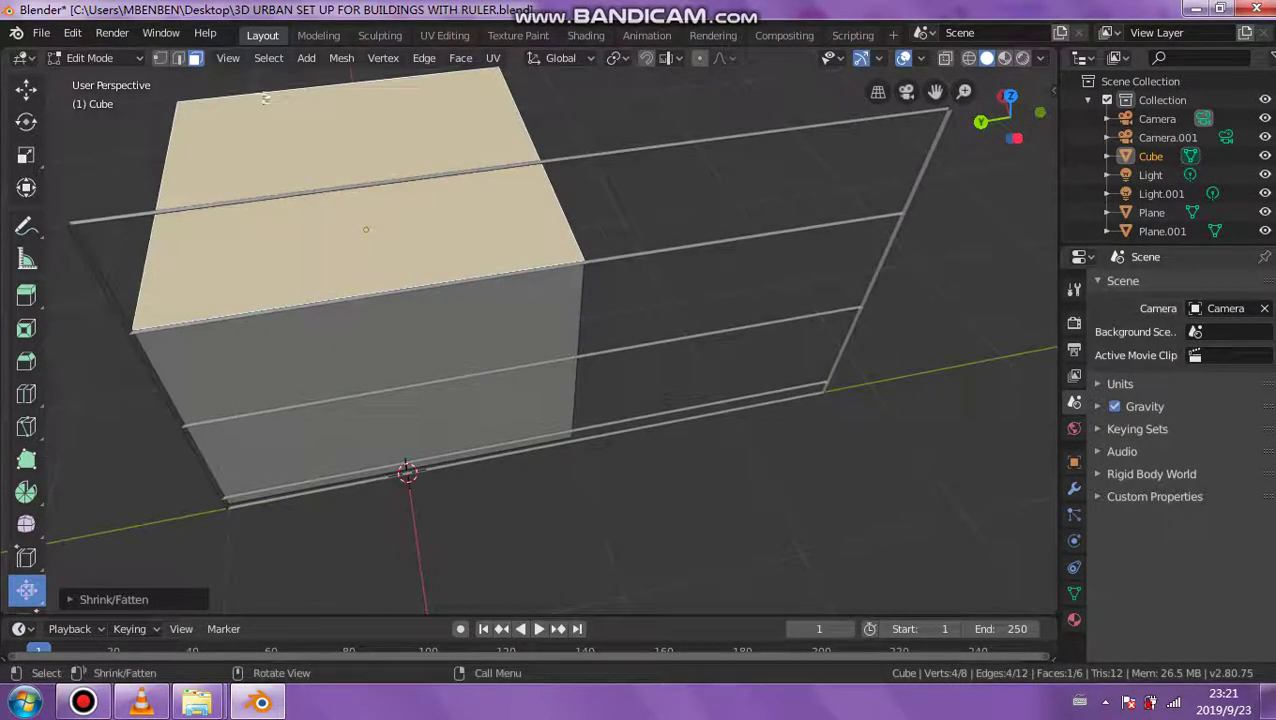
pyautogui.moveTo(270, 223); pyautogui.dragTo(379, 430, button='middle')
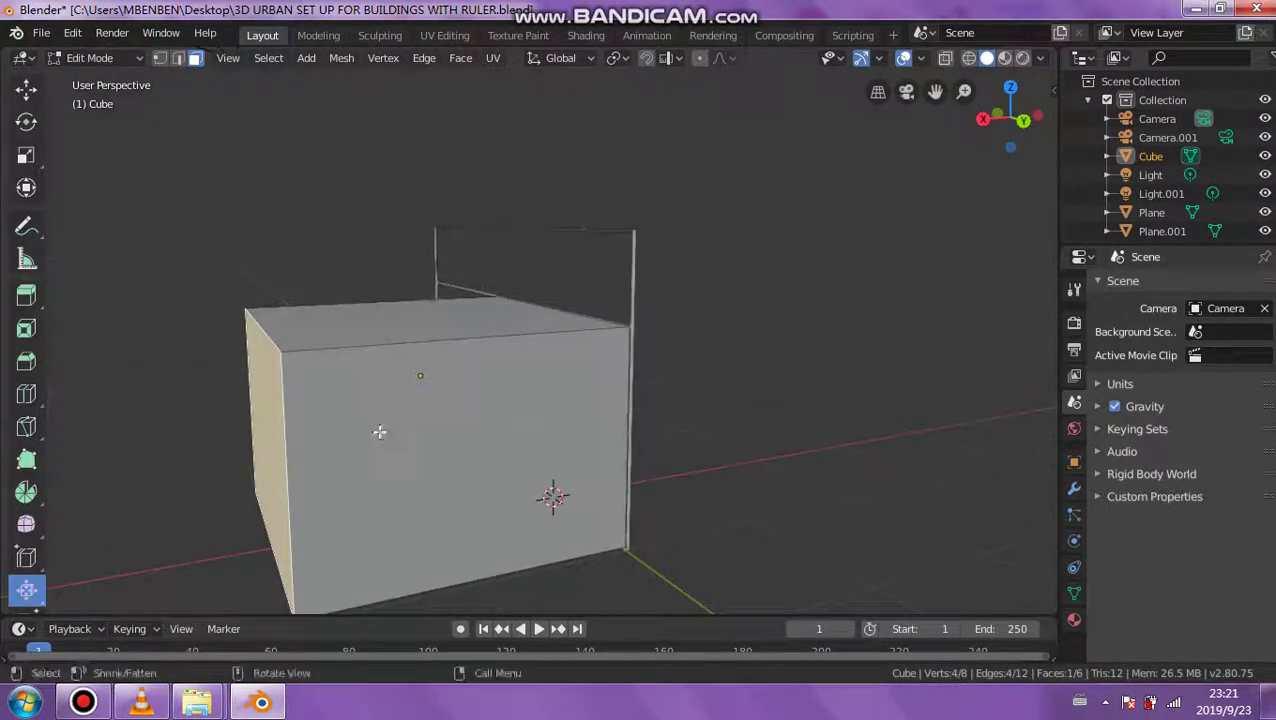
pyautogui.hotkey('alt', 's')
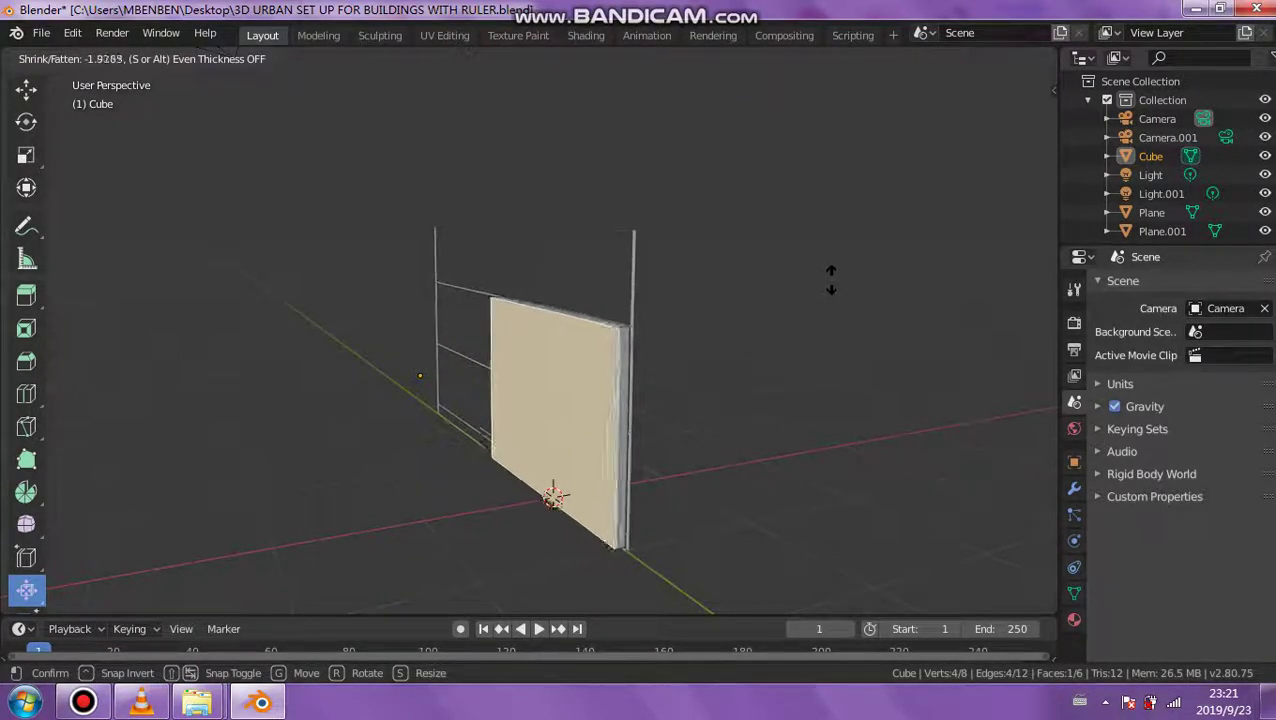
pyautogui.click(829, 279)
pyautogui.moveTo(829, 279); pyautogui.dragTo(573, 359, button='middle')
pyautogui.scroll(2, 553, 300)
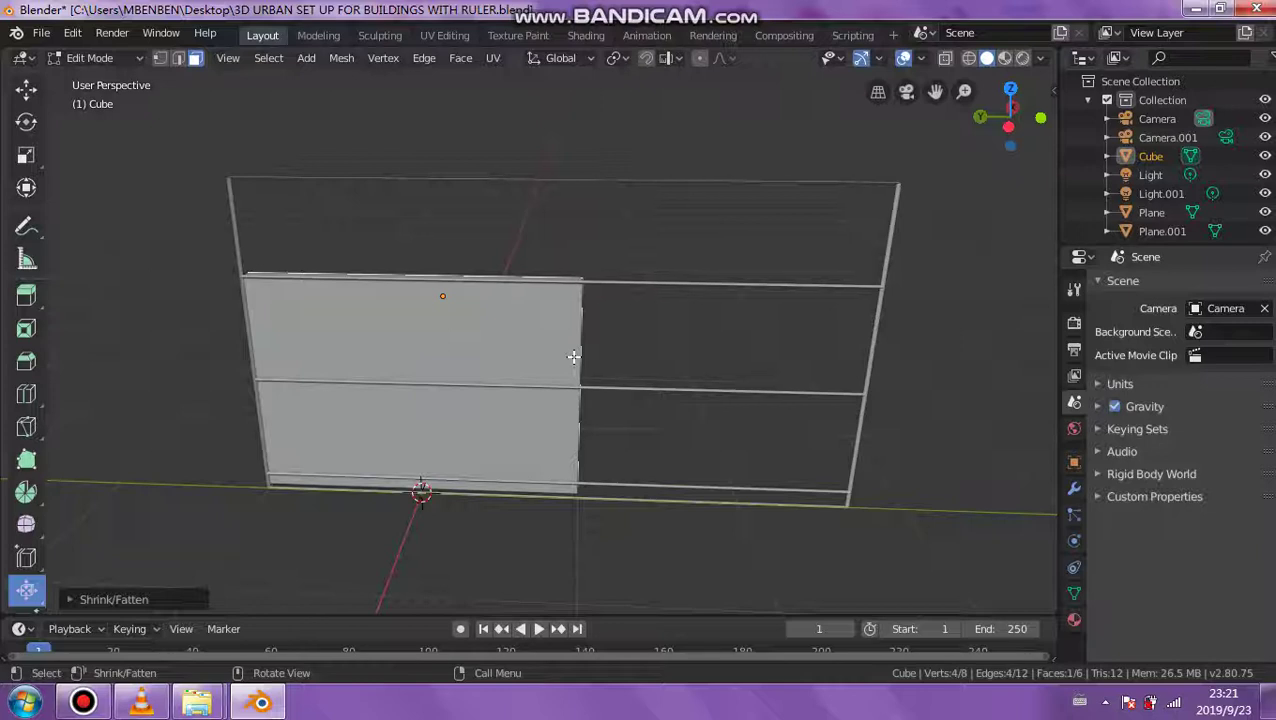
# - Select the thin wall's narrow side face inside the ruler frame and move it inward with Shrink/Fatten to shorten the wall
pyautogui.moveTo(573, 349); pyautogui.dragTo(544, 342, button='middle')
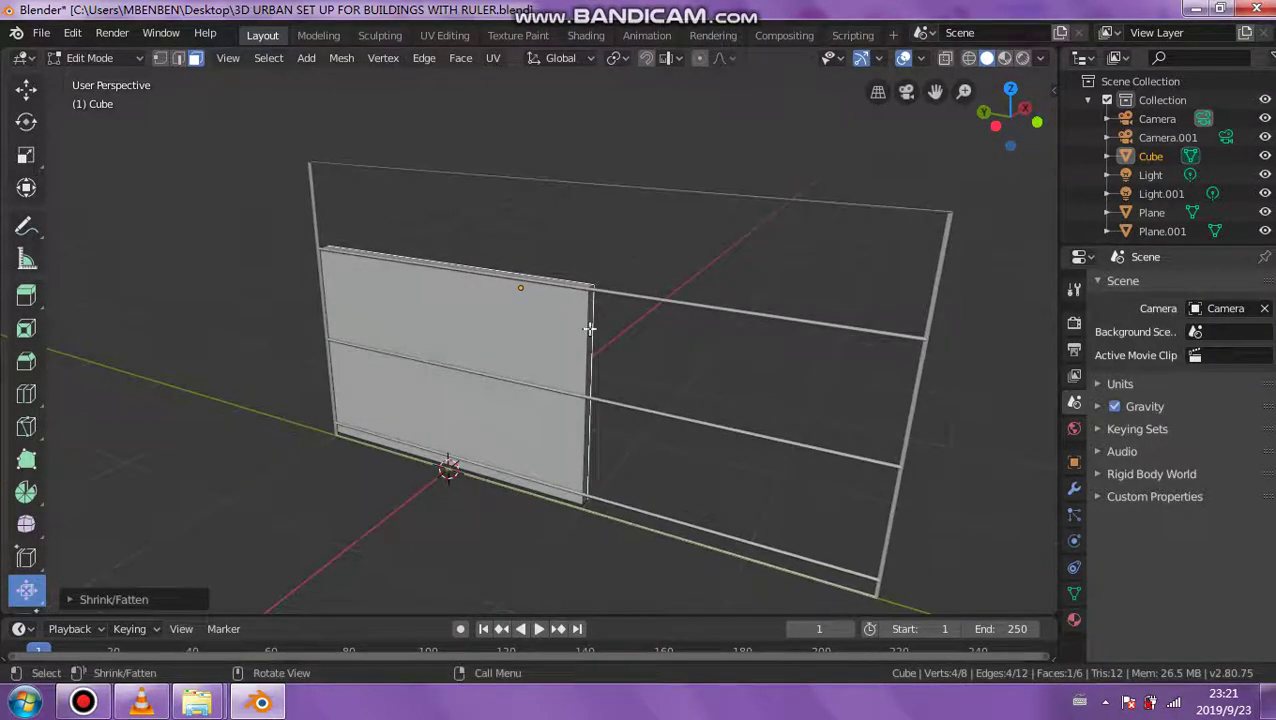
pyautogui.click(614, 306)
pyautogui.click(590, 317)
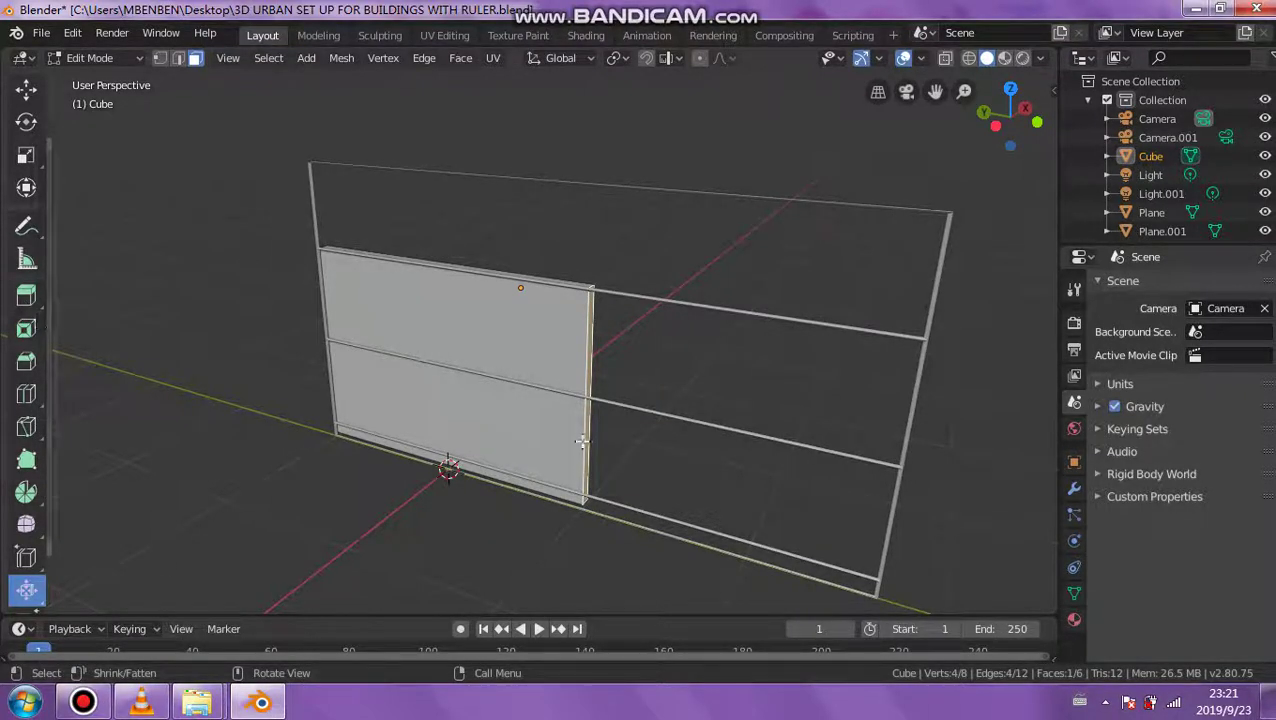
pyautogui.moveTo(582, 441); pyautogui.dragTo(668, 381)
pyautogui.moveTo(598, 393); pyautogui.dragTo(675, 367, button='middle')
pyautogui.moveTo(567, 333); pyautogui.dragTo(501, 318, button='middle')
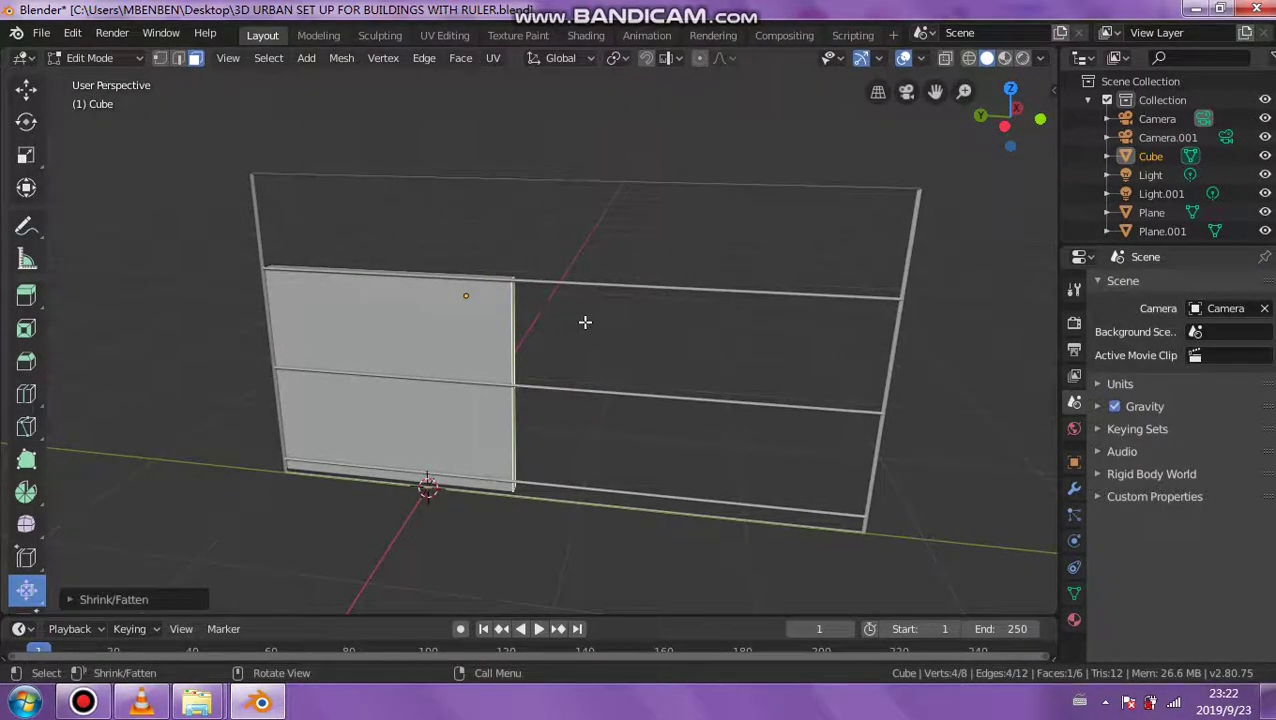
# - Try nudging the wall's selected side face along Z with the Move tool, then undo the nudge
pyautogui.moveTo(585, 322); pyautogui.dragTo(556, 309, button='middle')
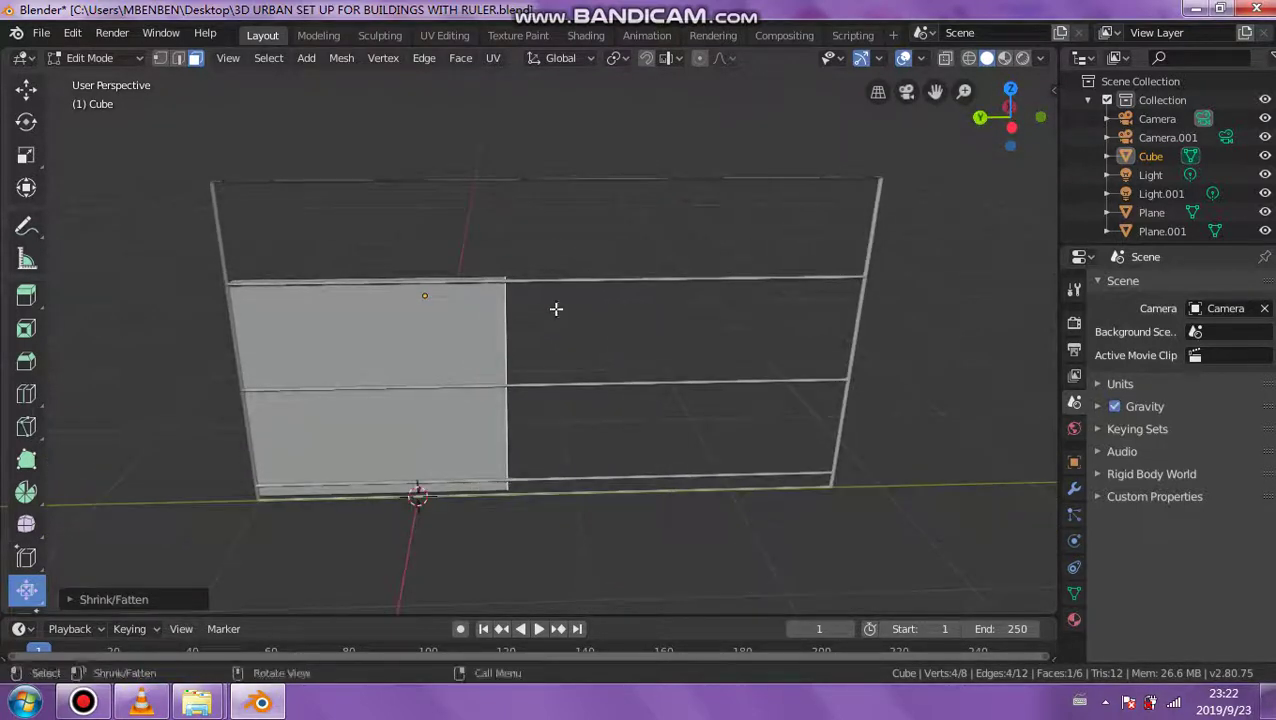
pyautogui.moveTo(446, 273); pyautogui.dragTo(425, 323, button='middle')
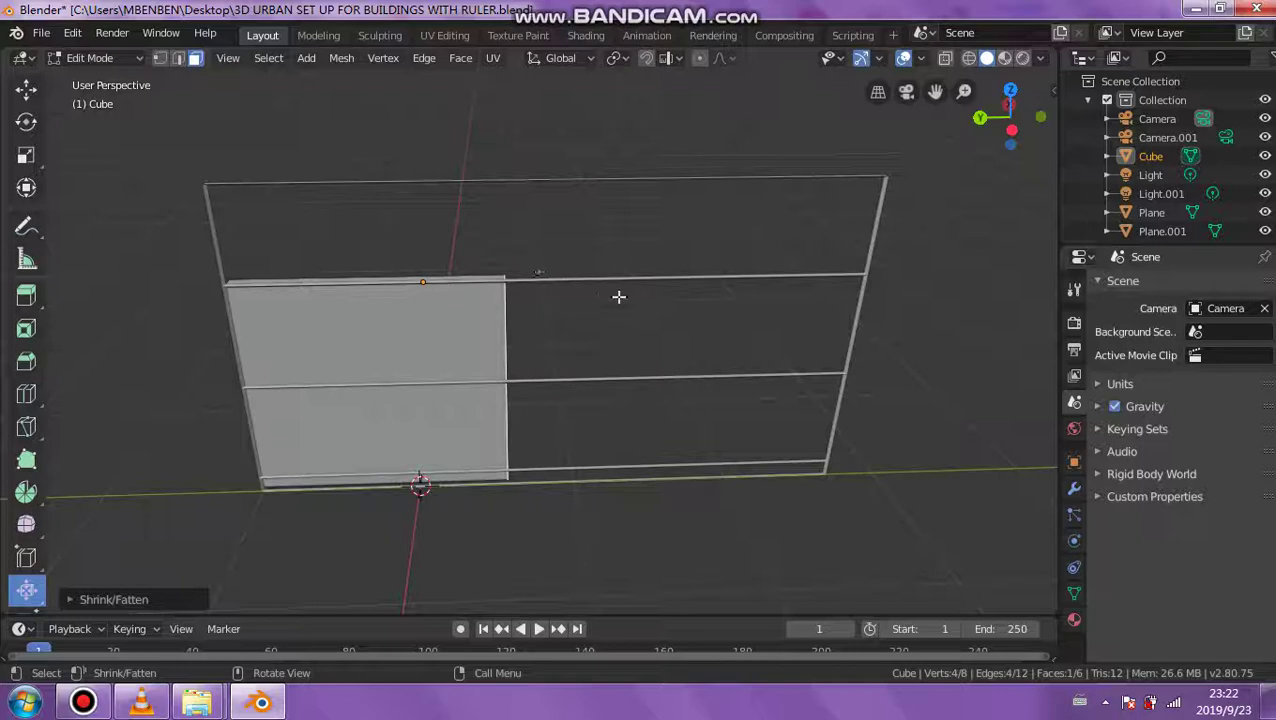
pyautogui.moveTo(588, 313); pyautogui.dragTo(564, 305, button='middle')
pyautogui.moveTo(496, 394); pyautogui.dragTo(436, 362, button='middle')
pyautogui.scroll(1, 445, 395)
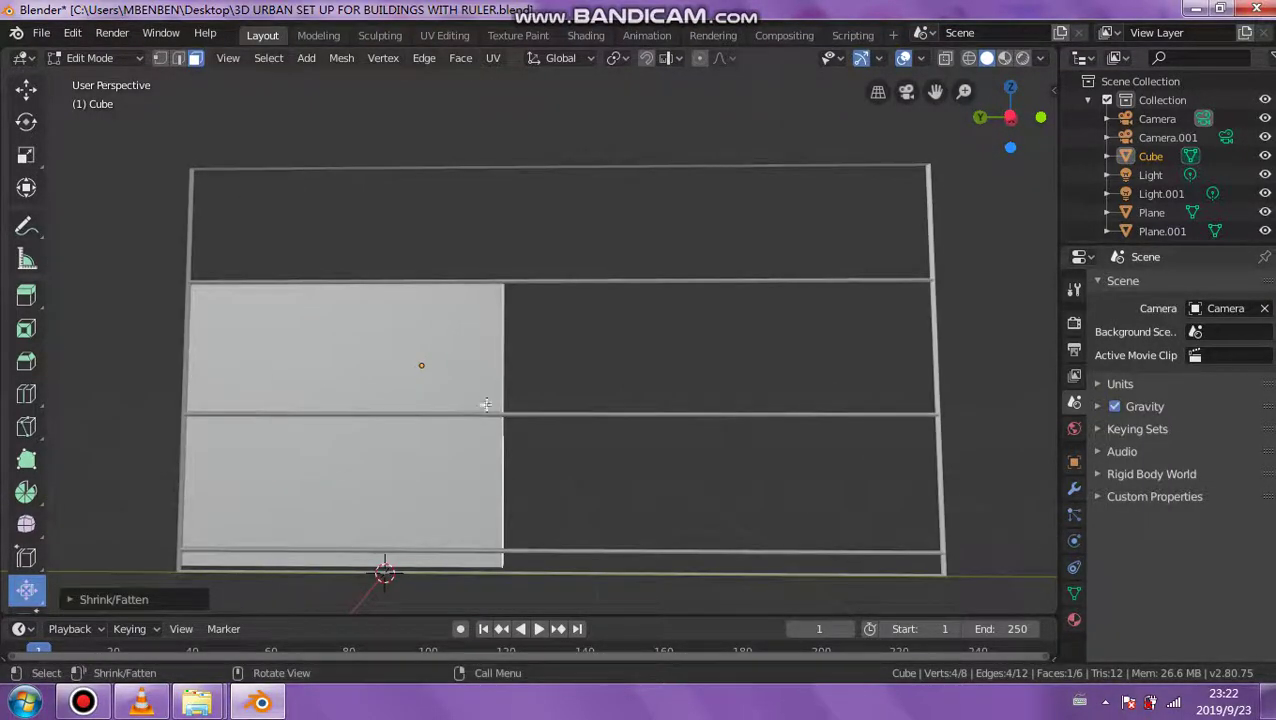
pyautogui.keyDown('shift'); pyautogui.moveTo(486, 404); pyautogui.dragTo(516, 373, button='middle'); pyautogui.keyUp('shift')
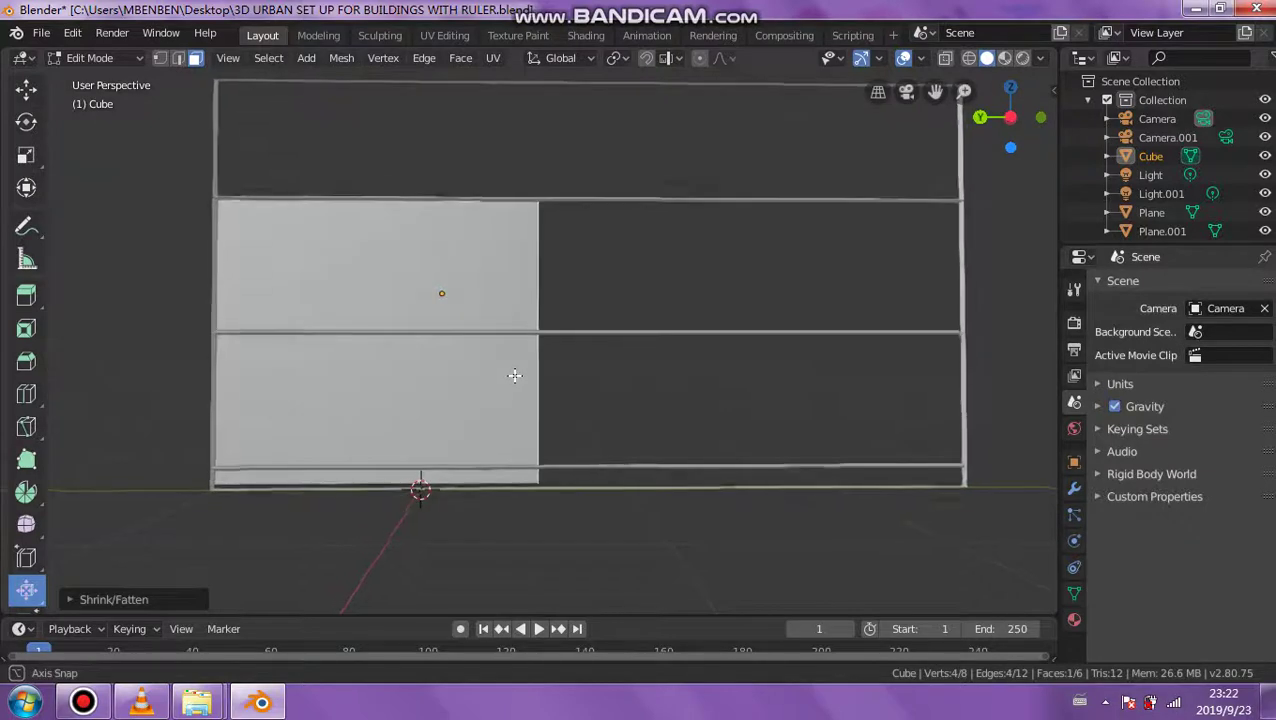
pyautogui.click(27, 90)
pyautogui.moveTo(541, 267); pyautogui.dragTo(539, 273)
pyautogui.hotkey('ctrl', 'z')
pyautogui.hotkey('ctrl', 'z')
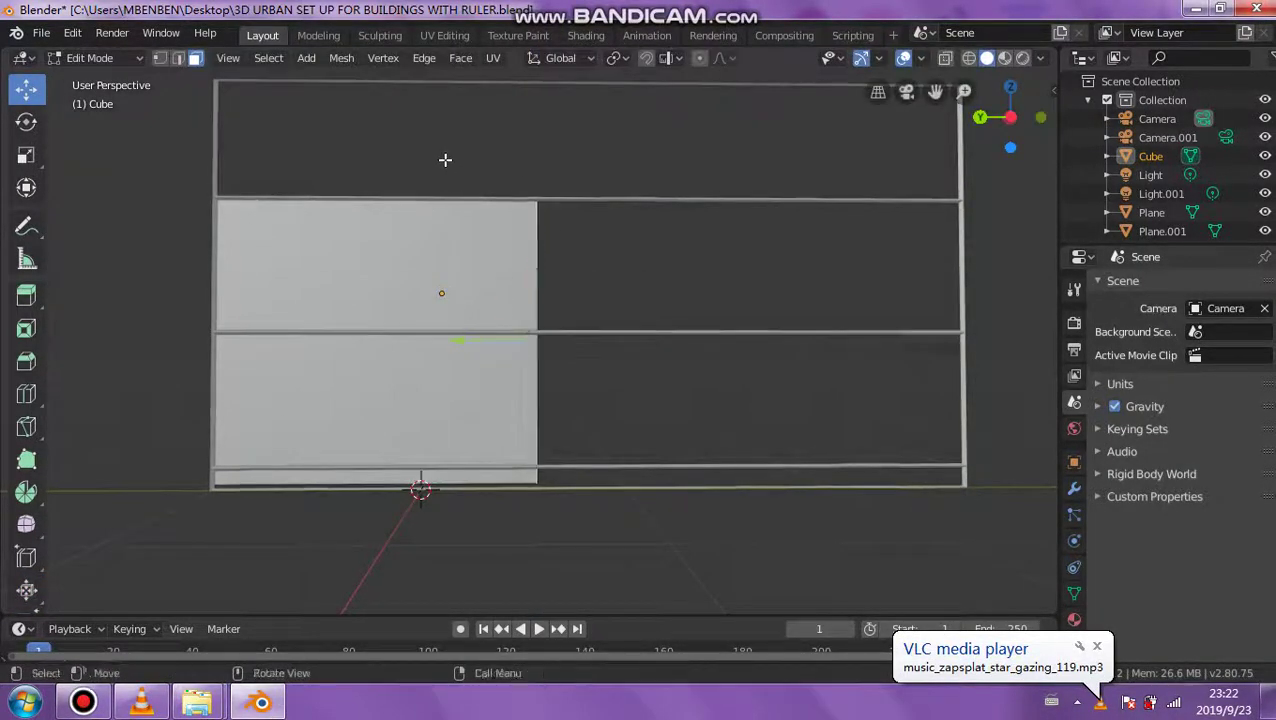
# - Return to Object Mode and lower the whole wall slightly along Z onto the ground line
pyautogui.click(113, 58)
pyautogui.click(100, 77)
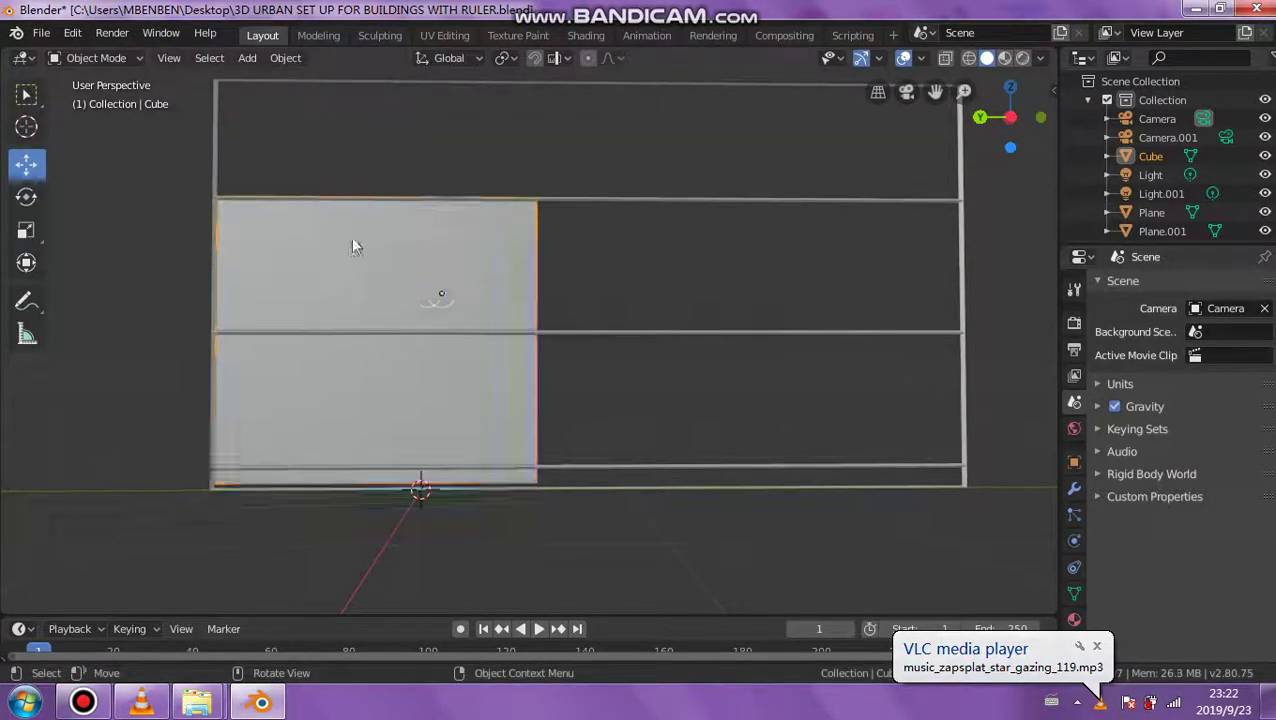
pyautogui.click(351, 236)
pyautogui.moveTo(445, 222); pyautogui.dragTo(441, 219)
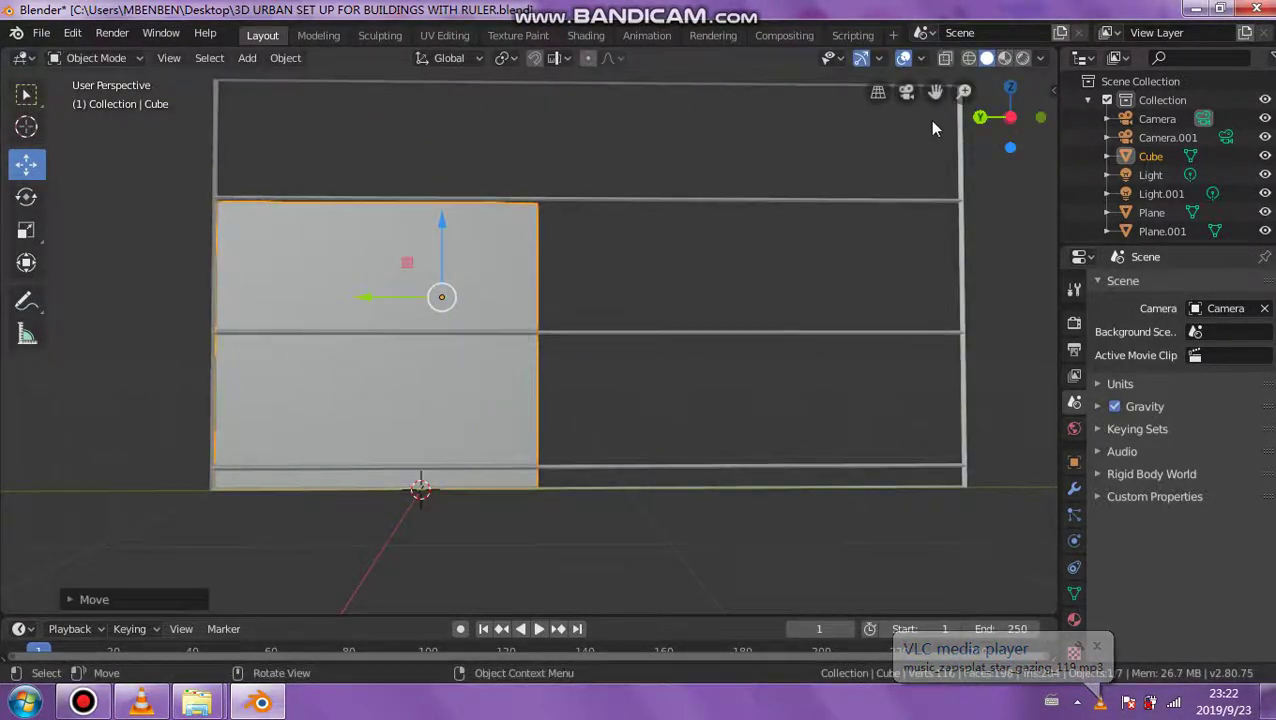
# - Move the ruler frame along Y until it stands clear beside the wall
pyautogui.click(777, 199)
pyautogui.moveTo(528, 290); pyautogui.dragTo(1050, 275)
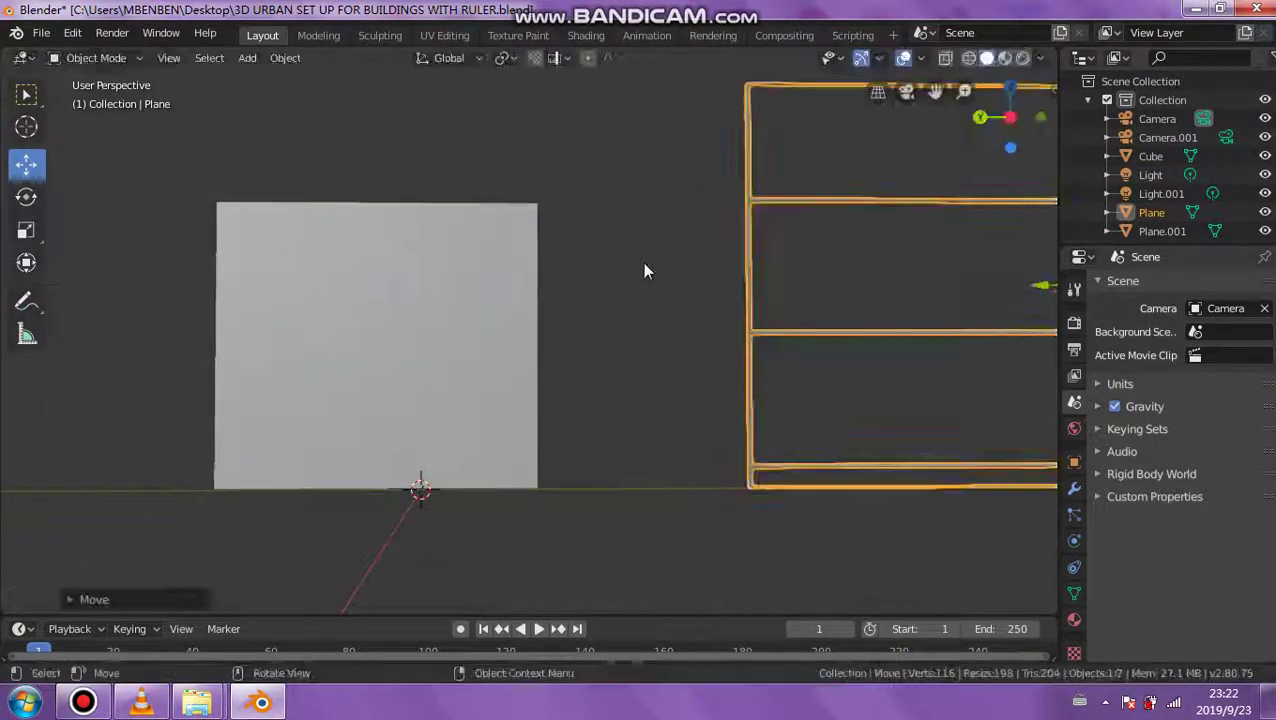
pyautogui.moveTo(644, 271); pyautogui.dragTo(497, 251, button='middle')
# - Select the wall cube and start a Collada (.dae) export
pyautogui.click(443, 305)
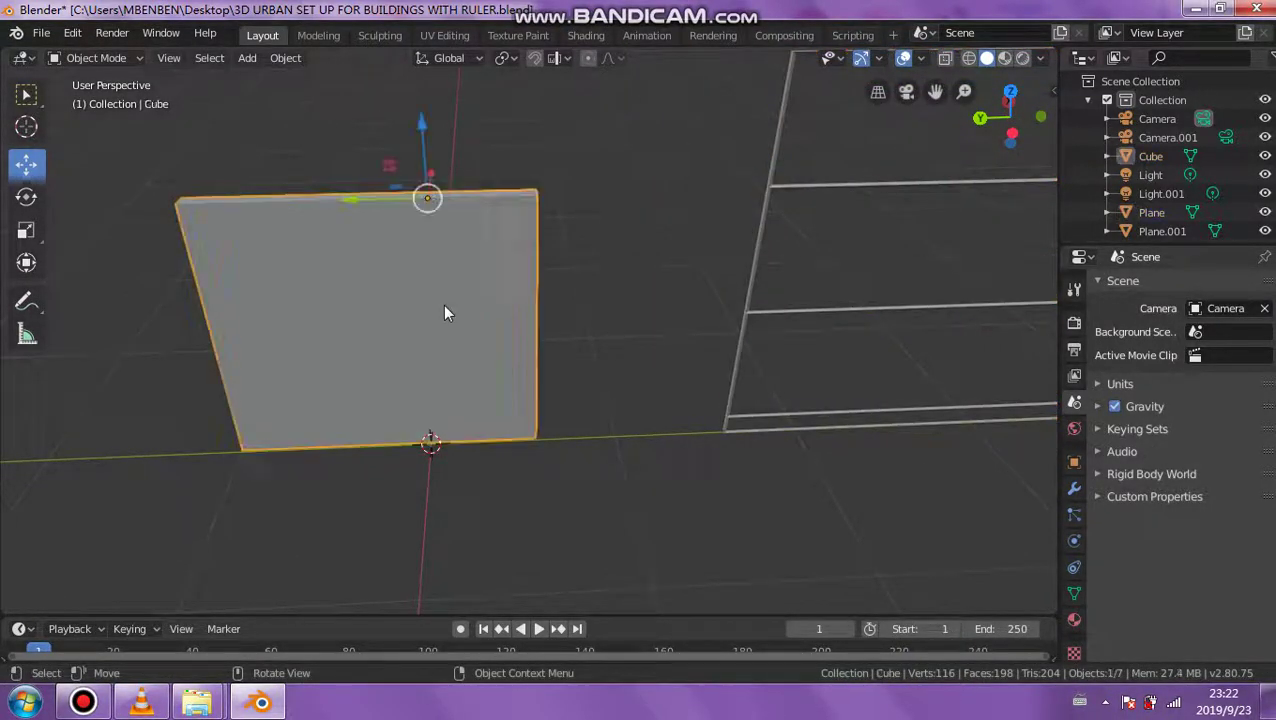
pyautogui.scroll(-4, 443, 305)
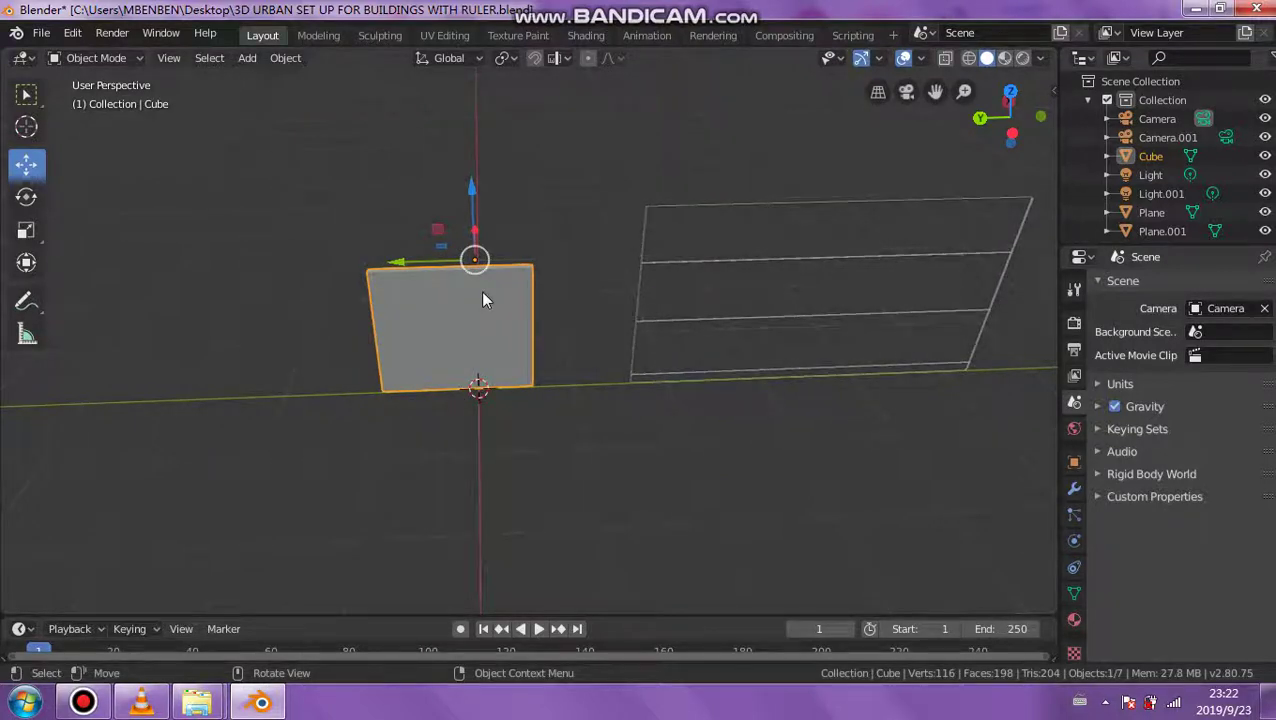
pyautogui.click(1150, 157)
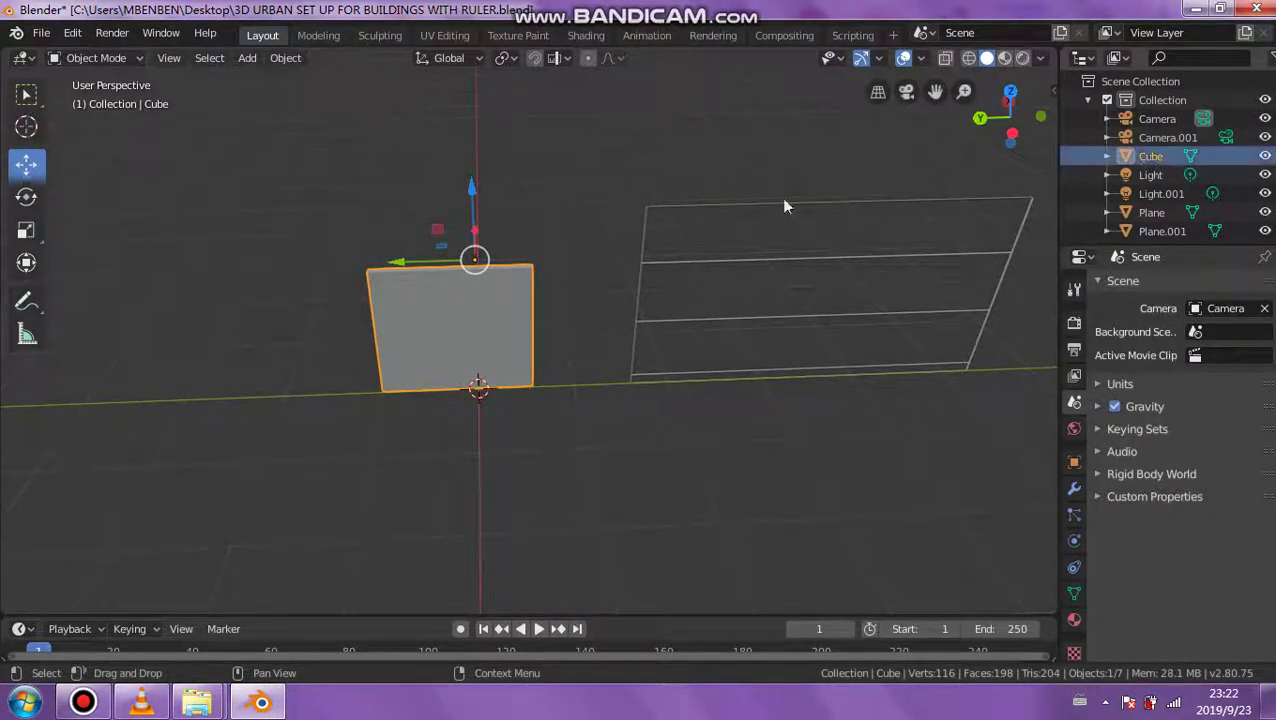
pyautogui.scroll(-4, 497, 244)
pyautogui.scroll(6, 497, 244)
pyautogui.click(41, 33)
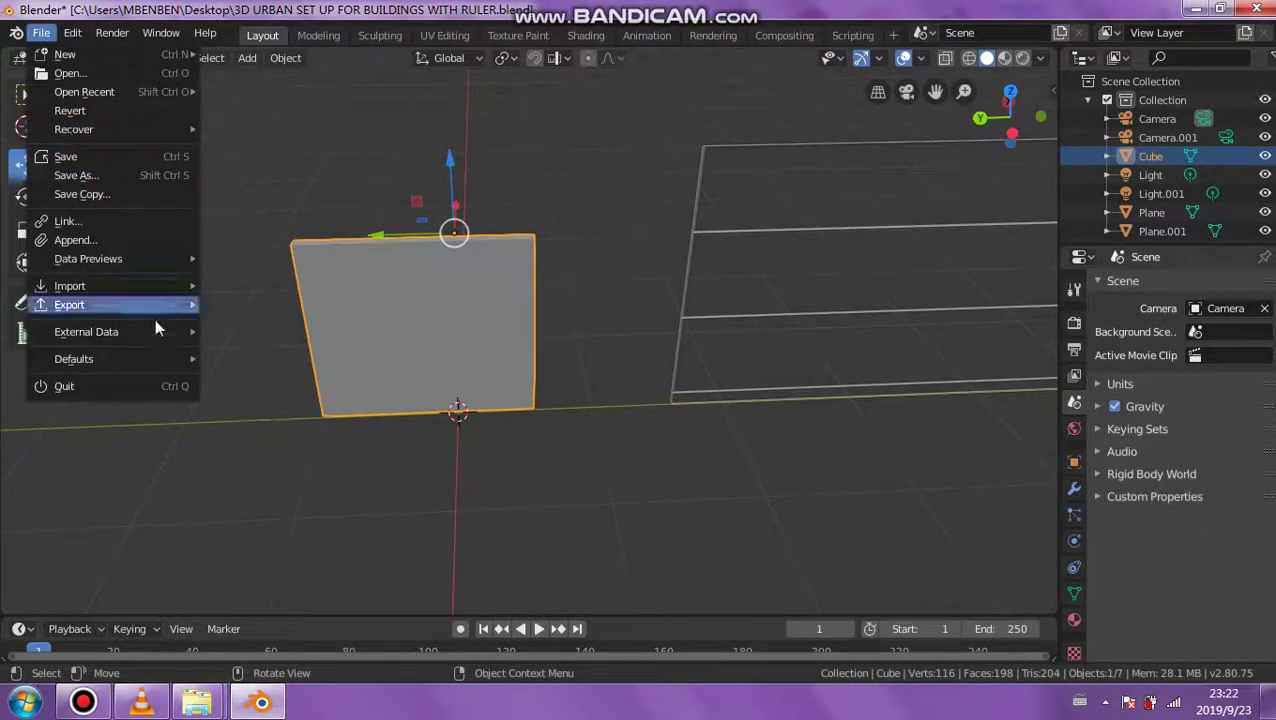
pyautogui.moveTo(160, 305)
pyautogui.click(238, 303)
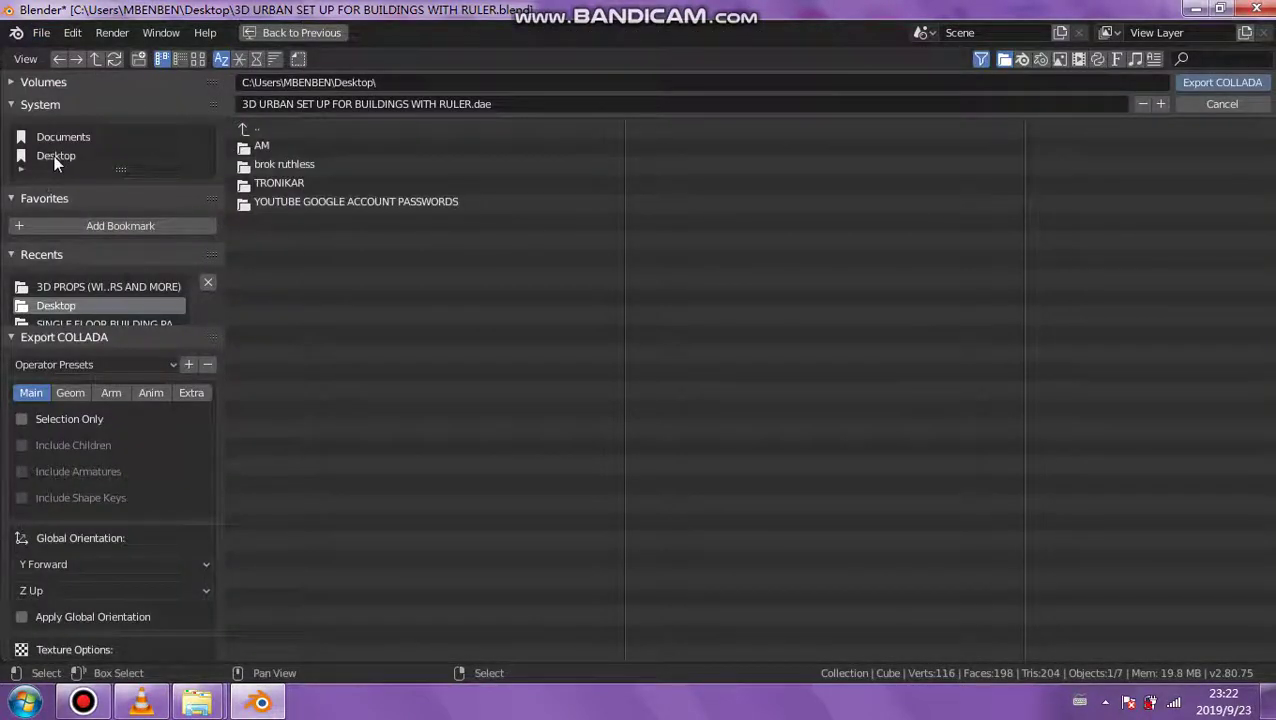
# - Set the export folder to E:\art stuff here\MY 3D RIGGED CHARACTERS\3d URBAN MODELS FOR MY BLENDER SCENES\3D PROPS (WINDOWS, DOORS AND MORE)
pyautogui.click(11, 82)
pyautogui.click(45, 114)
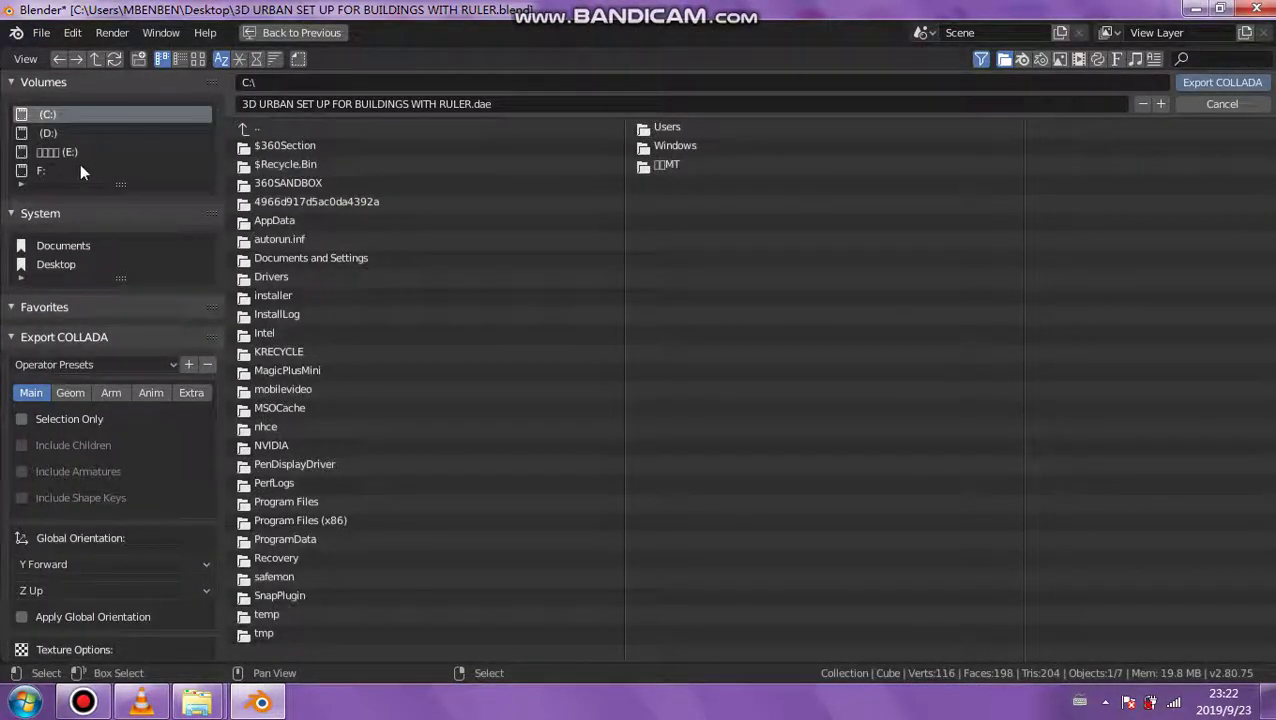
pyautogui.click(80, 153)
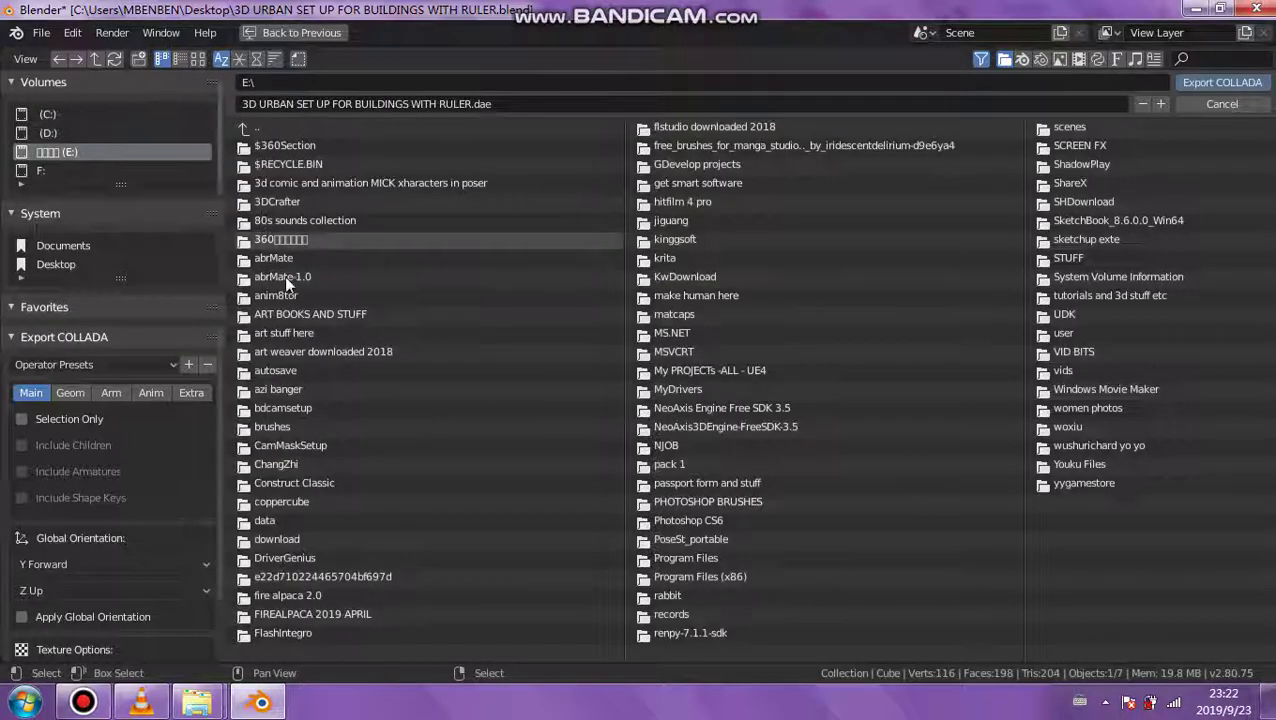
pyautogui.doubleClick(286, 332)
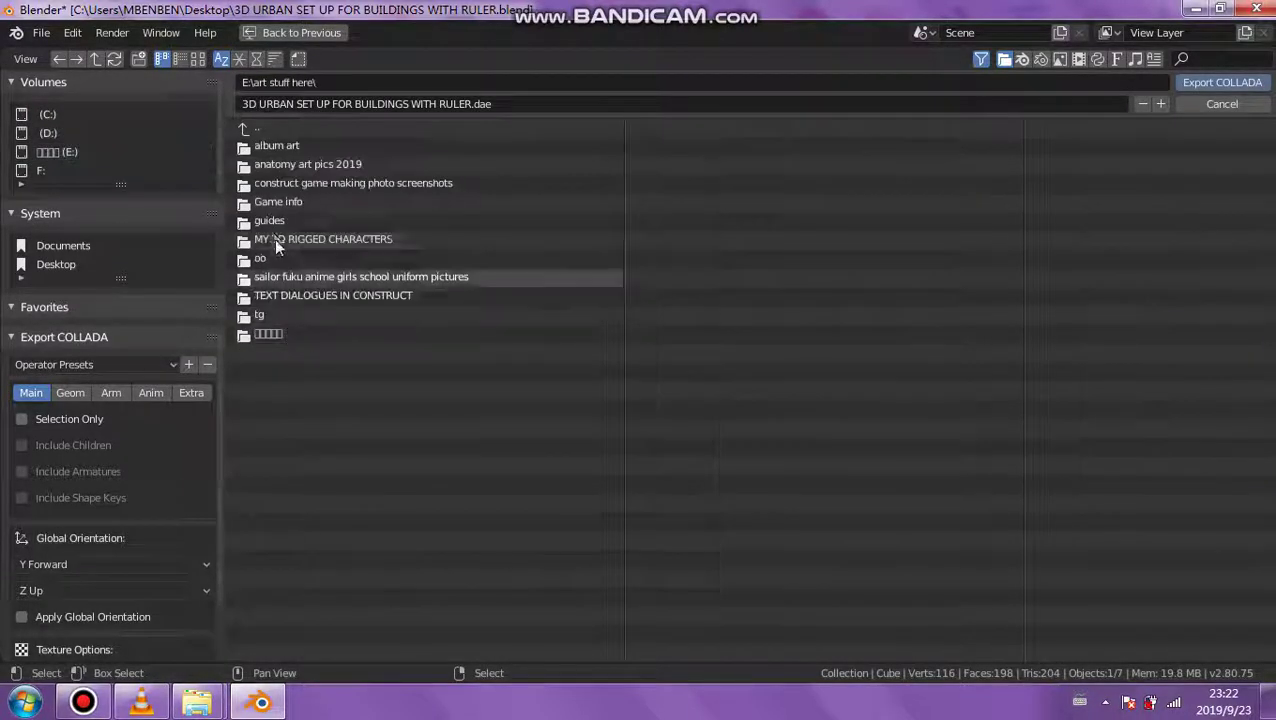
pyautogui.doubleClick(276, 240)
pyautogui.doubleClick(291, 147)
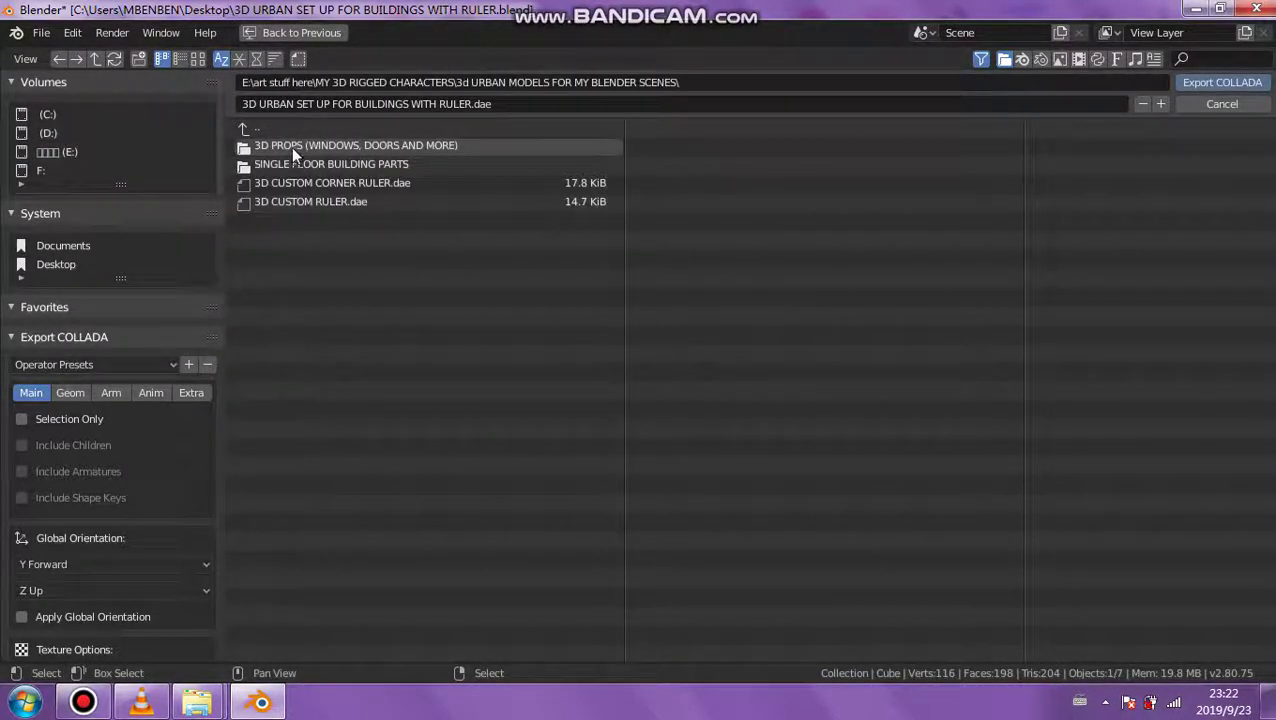
pyautogui.doubleClick(300, 151)
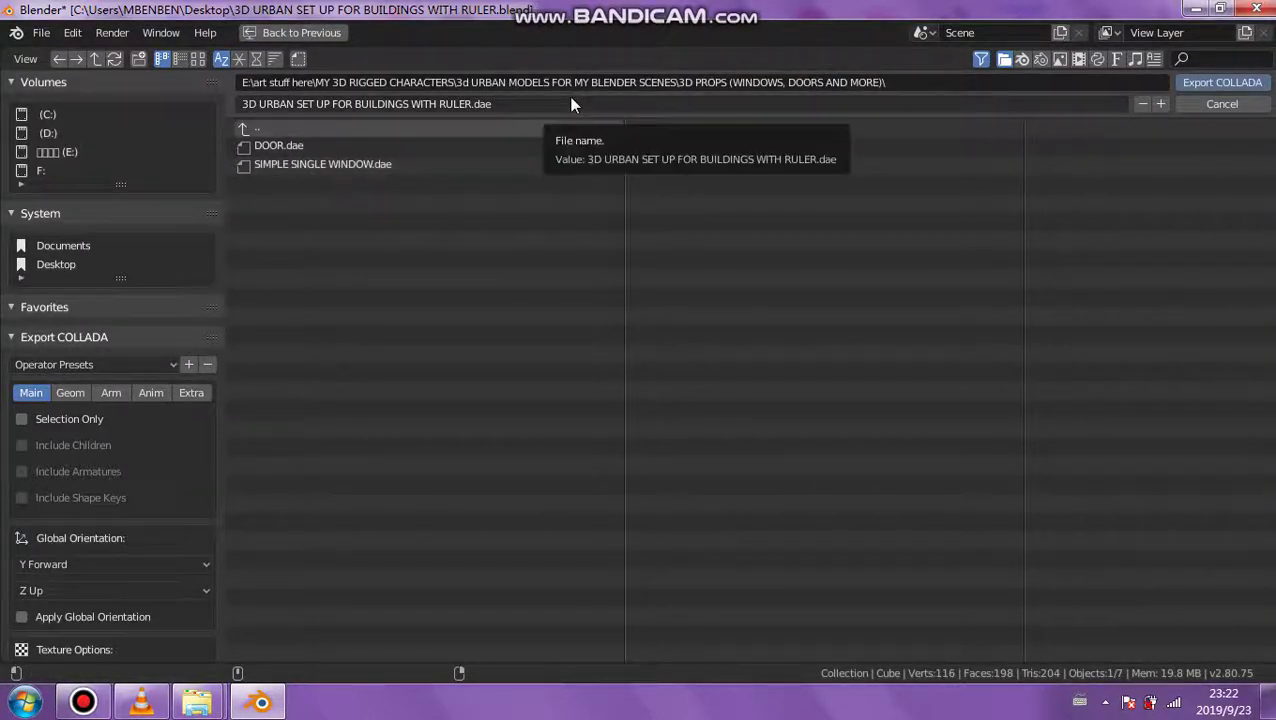
# - Name the Collada file WALL.dae and export it
pyautogui.click(462, 105)
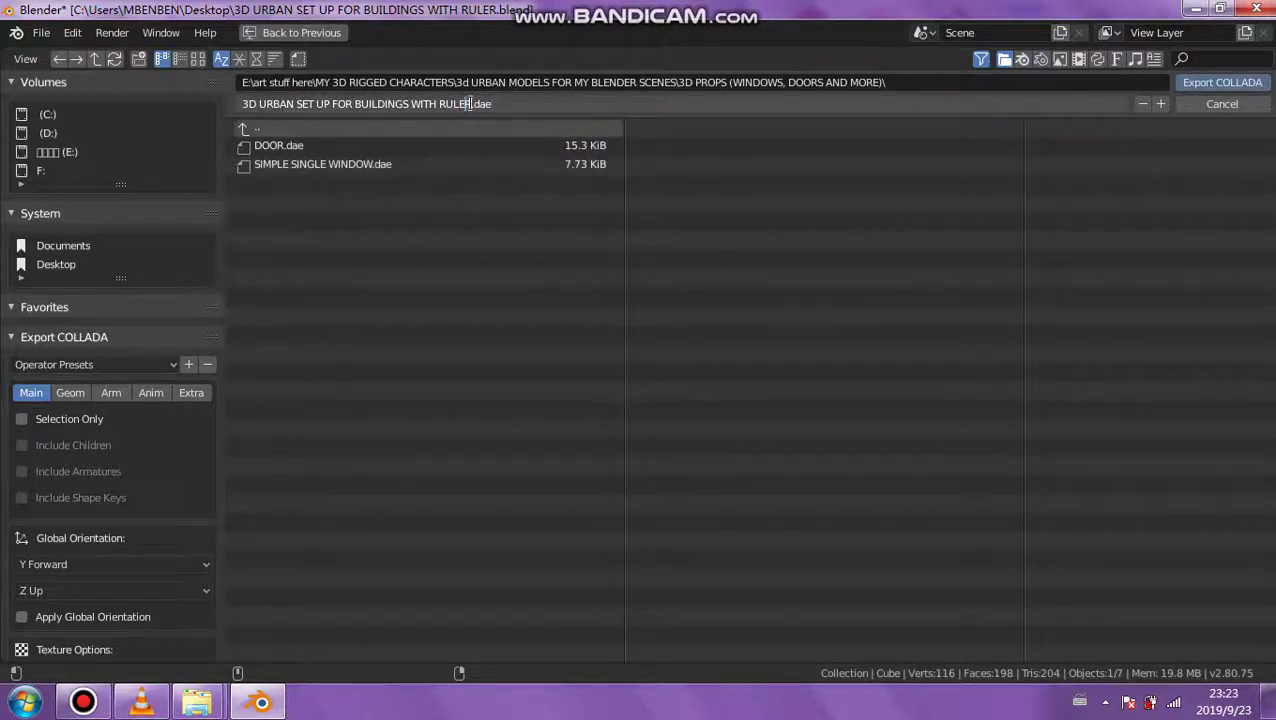
pyautogui.moveTo(469, 104); pyautogui.dragTo(245, 104)
pyautogui.write('SWA')
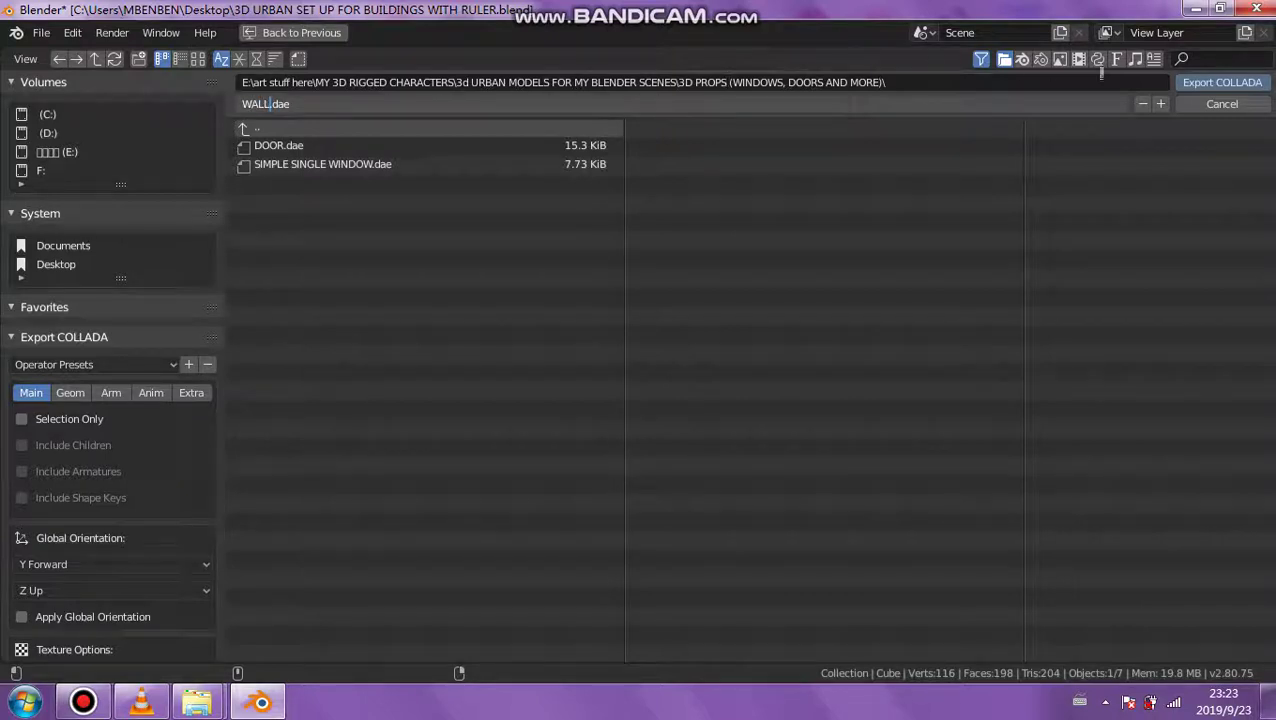
pyautogui.click(1210, 88)
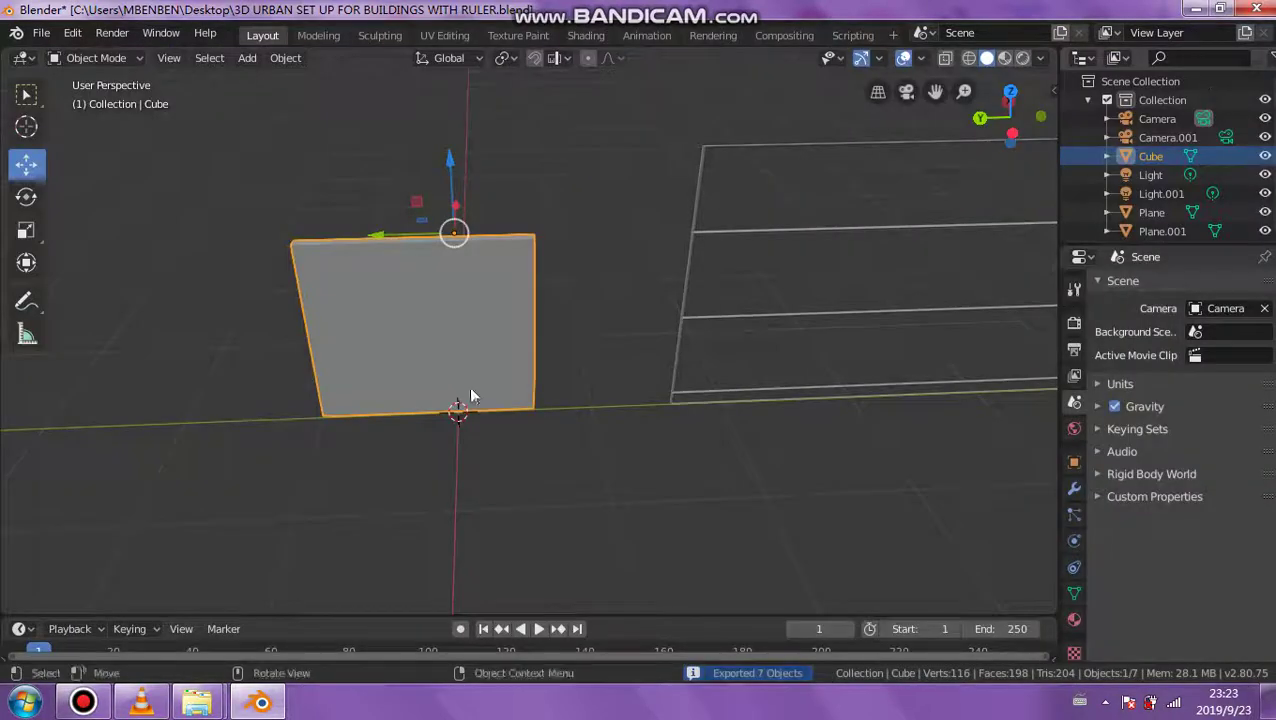
# - Start a new file and discard the unsaved changes in the current scene
pyautogui.click(38, 36)
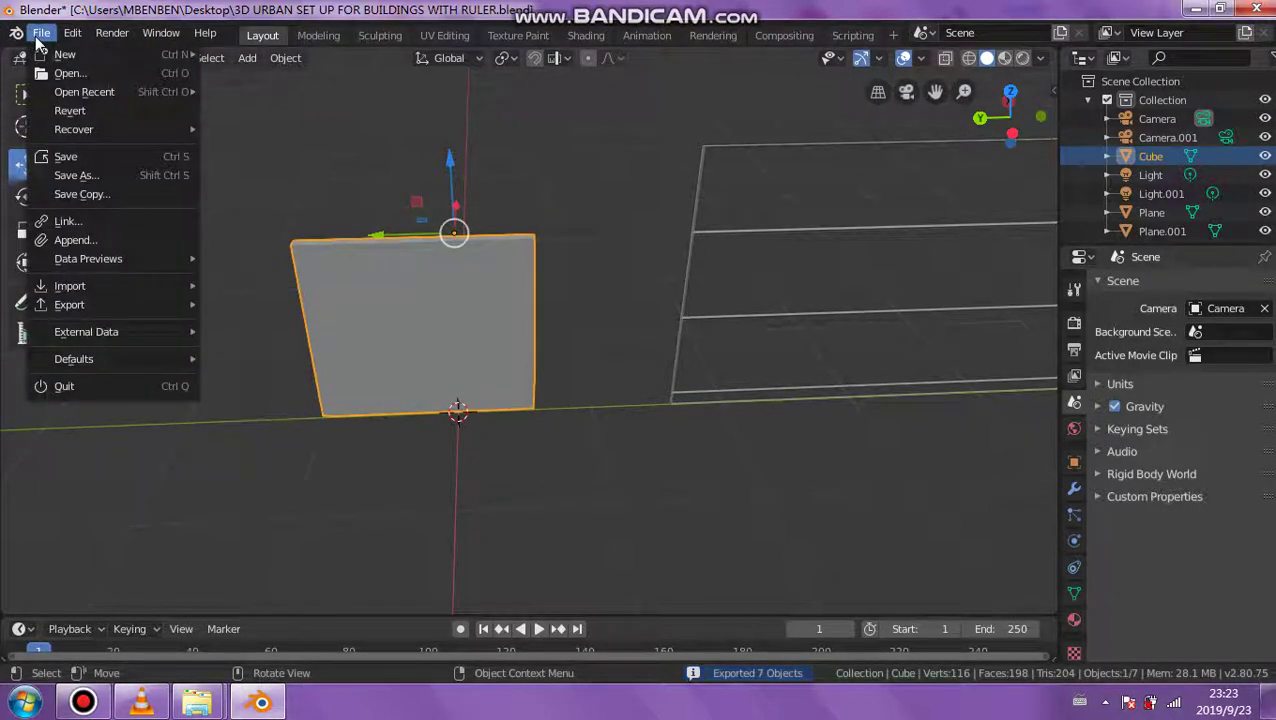
pyautogui.moveTo(58, 55)
pyautogui.click(235, 53)
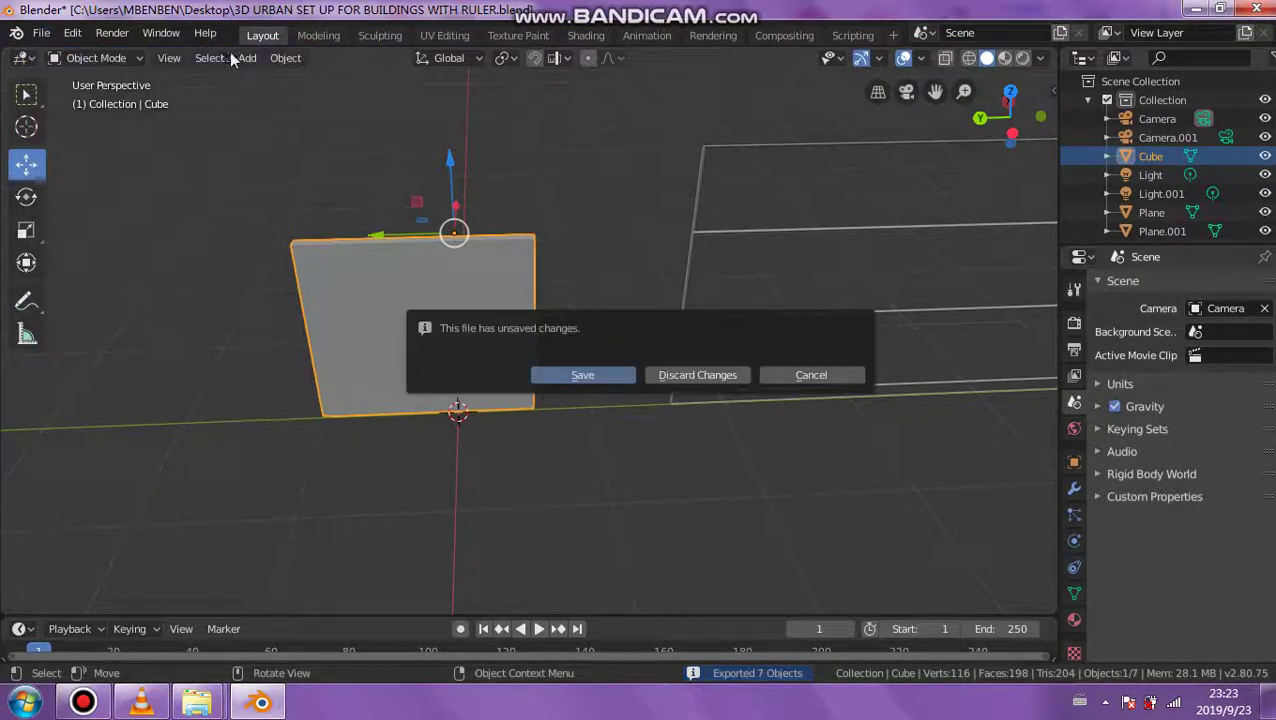
pyautogui.click(661, 367)
# - Delete the default cube from the new scene
pyautogui.rightClick(541, 333)
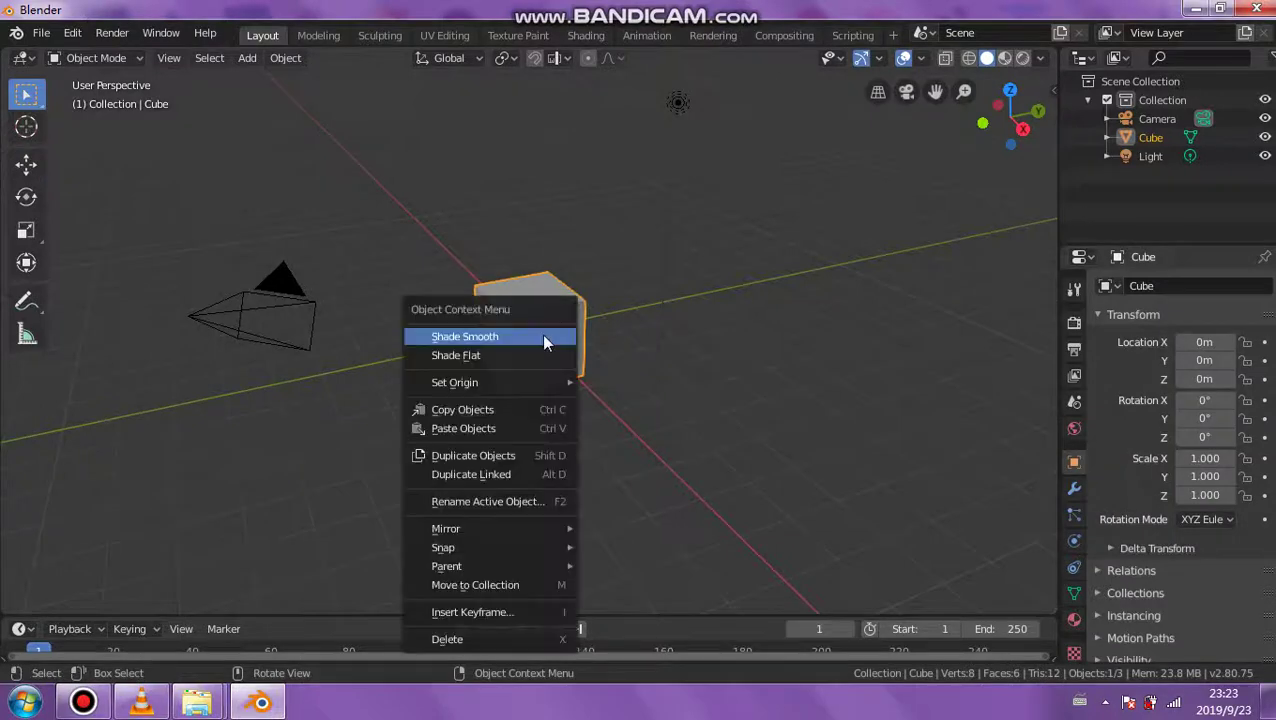
pyautogui.click(497, 638)
pyautogui.moveTo(503, 567); pyautogui.dragTo(216, 211, button='middle')
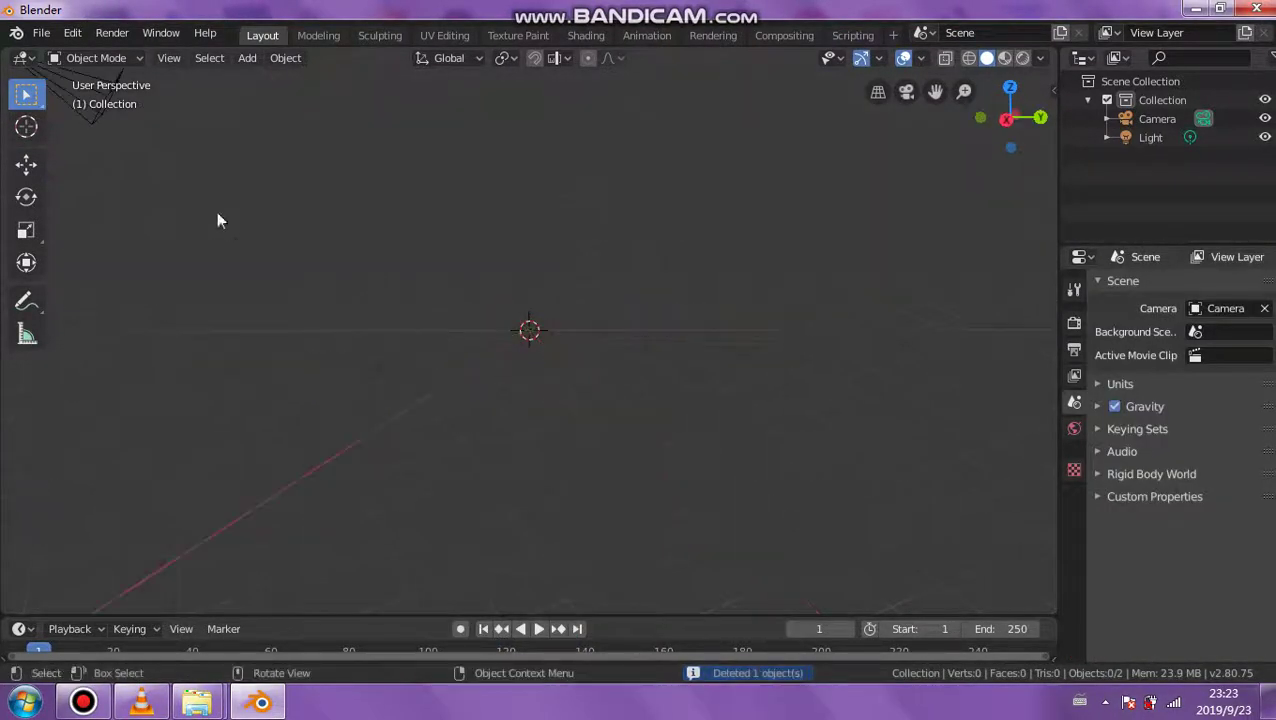
# - Import the Collada file 4X4 JUST WINDOWS CUBE SINGLE FLOOR.dae from the SINGLE FLOOR BUILDING PARTS folder within E:\art stuff here
pyautogui.click(41, 33)
pyautogui.moveTo(119, 280)
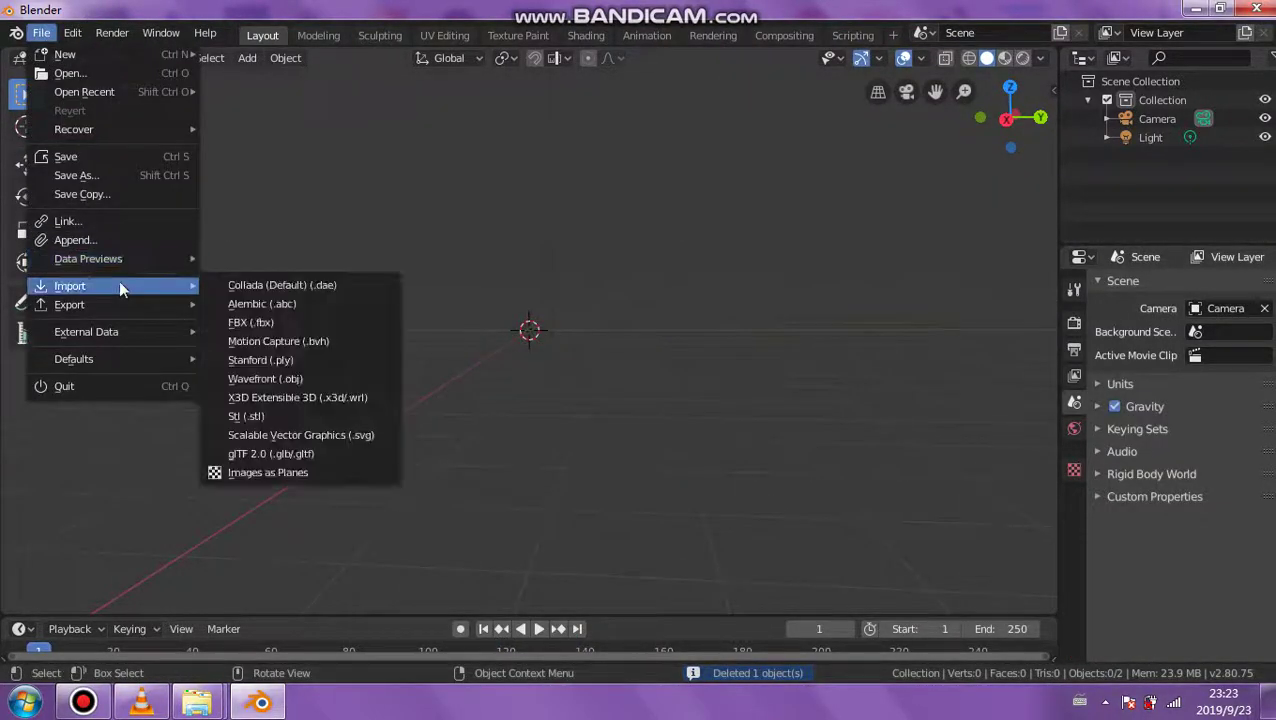
pyautogui.click(230, 284)
pyautogui.click(16, 84)
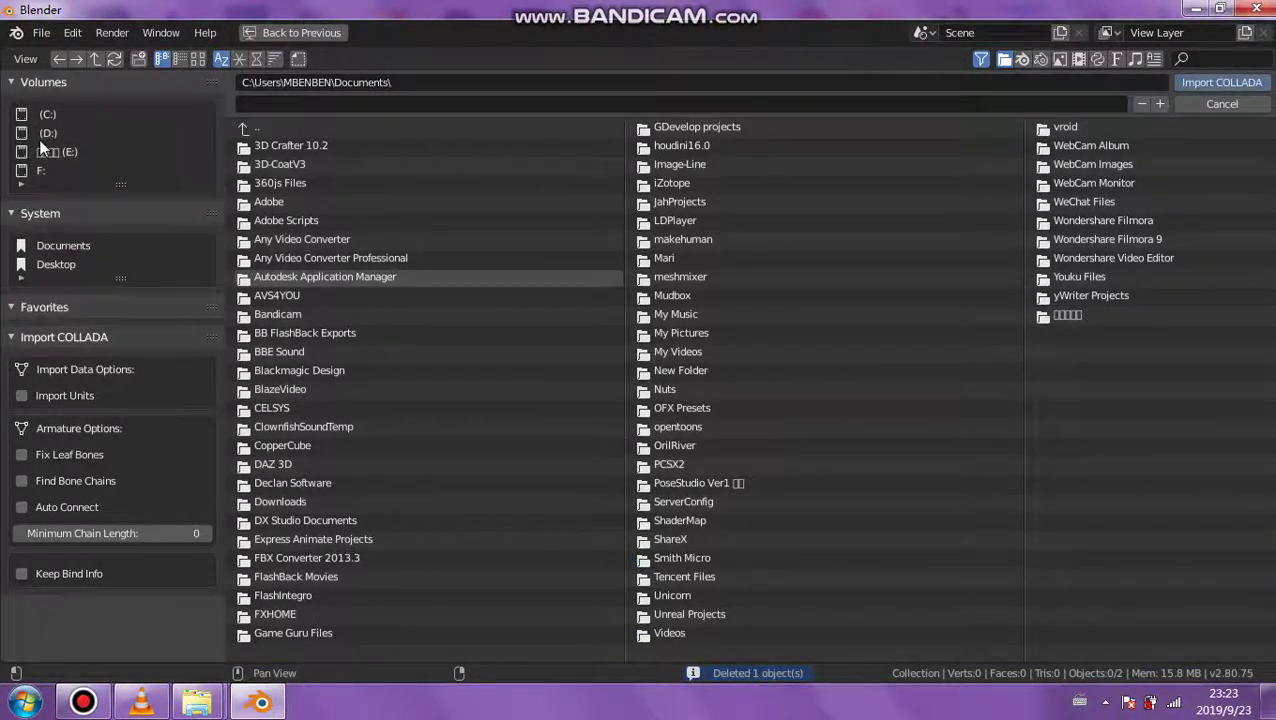
pyautogui.click(40, 152)
pyautogui.click(271, 330)
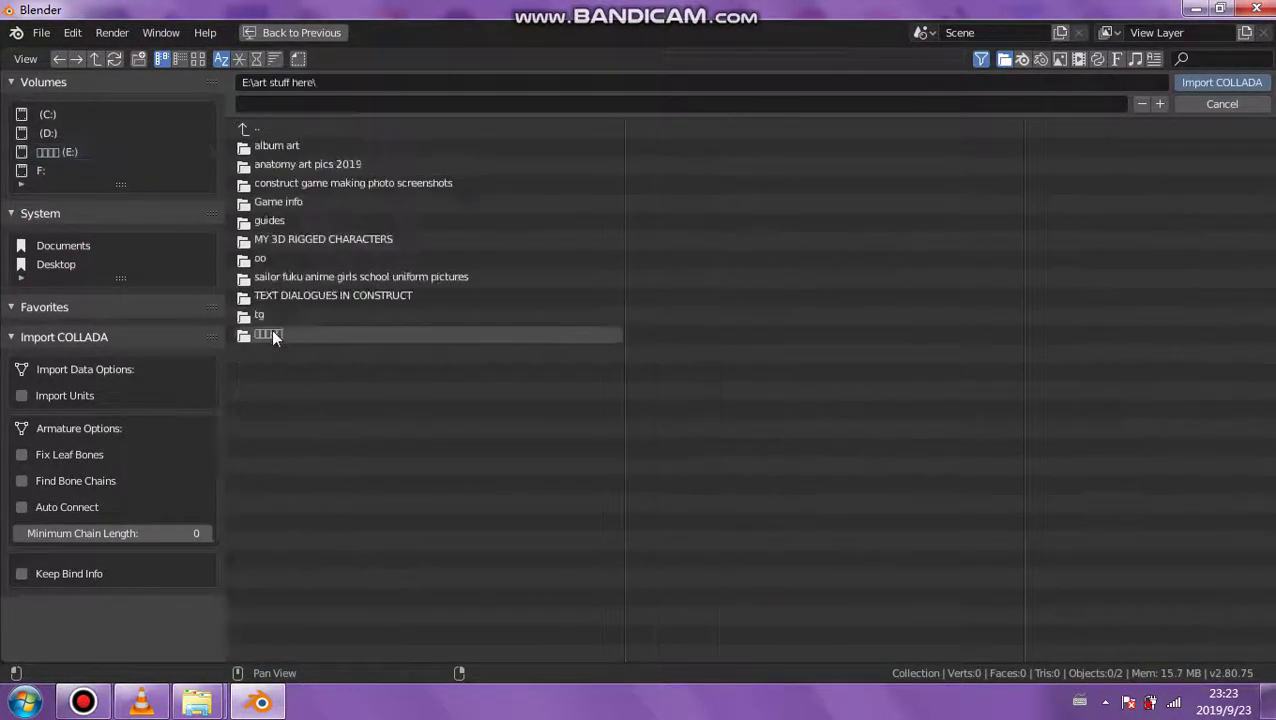
pyautogui.click(288, 241)
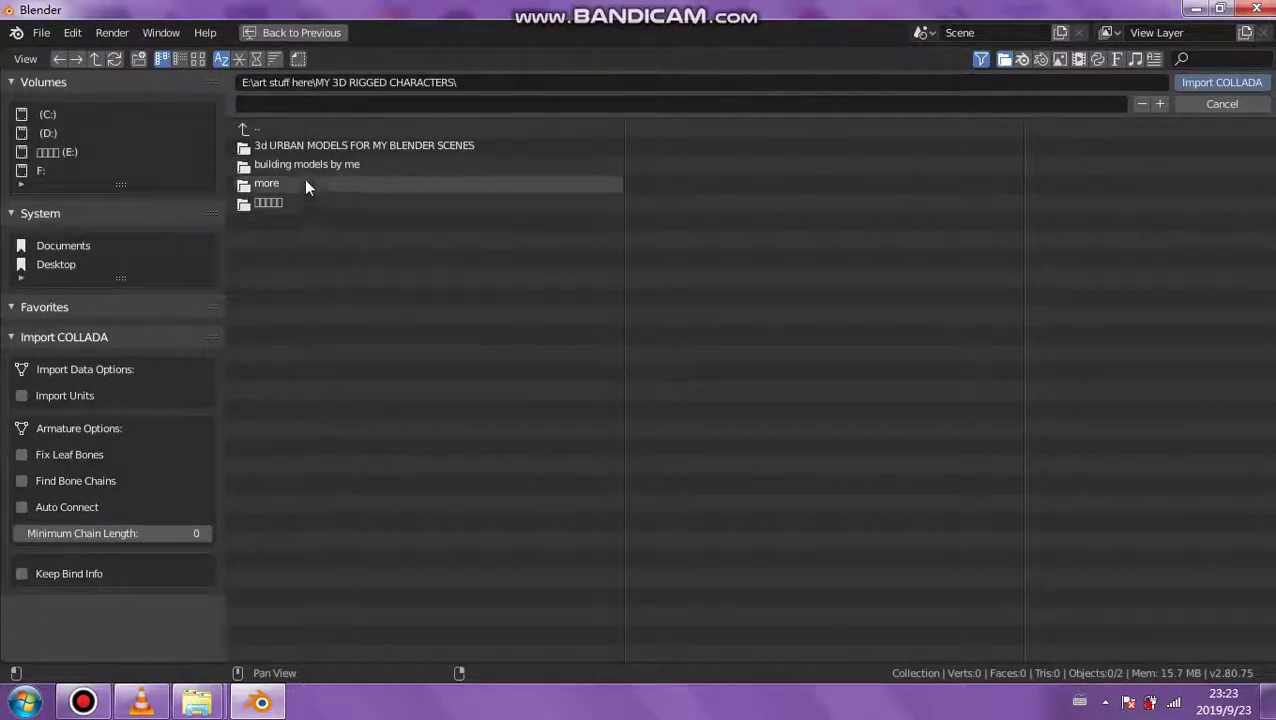
pyautogui.click(310, 147)
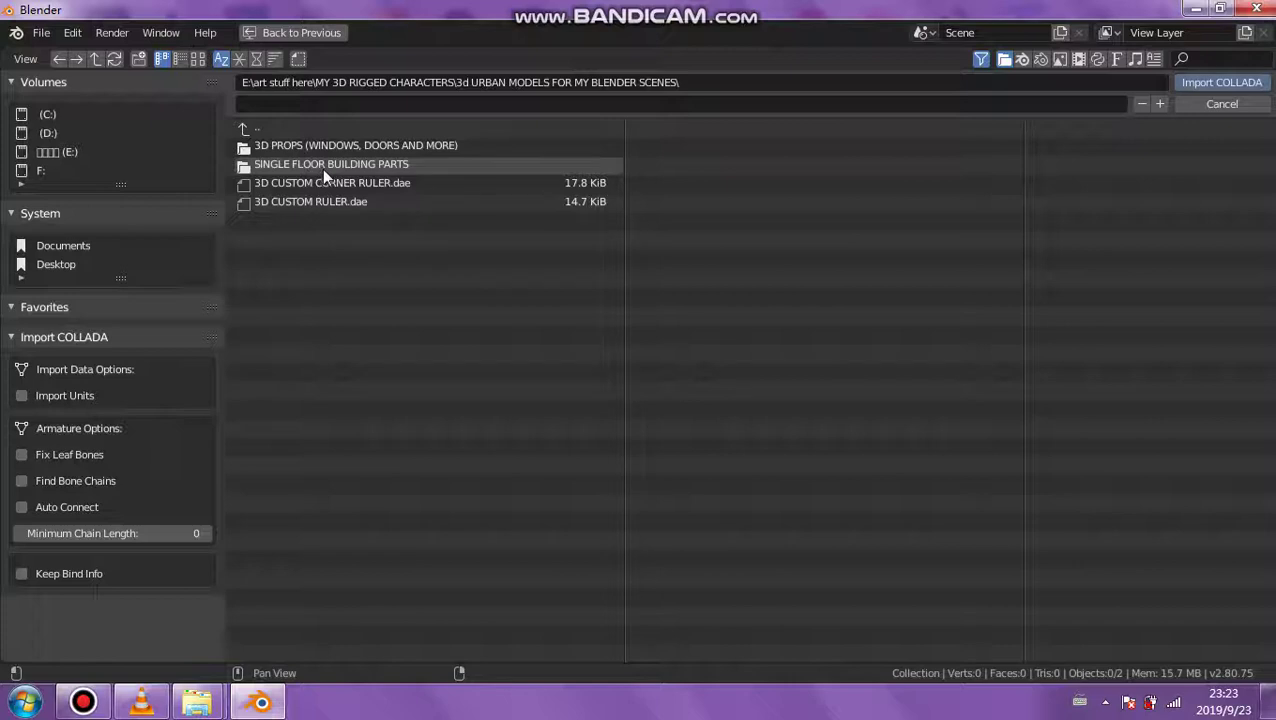
pyautogui.click(326, 165)
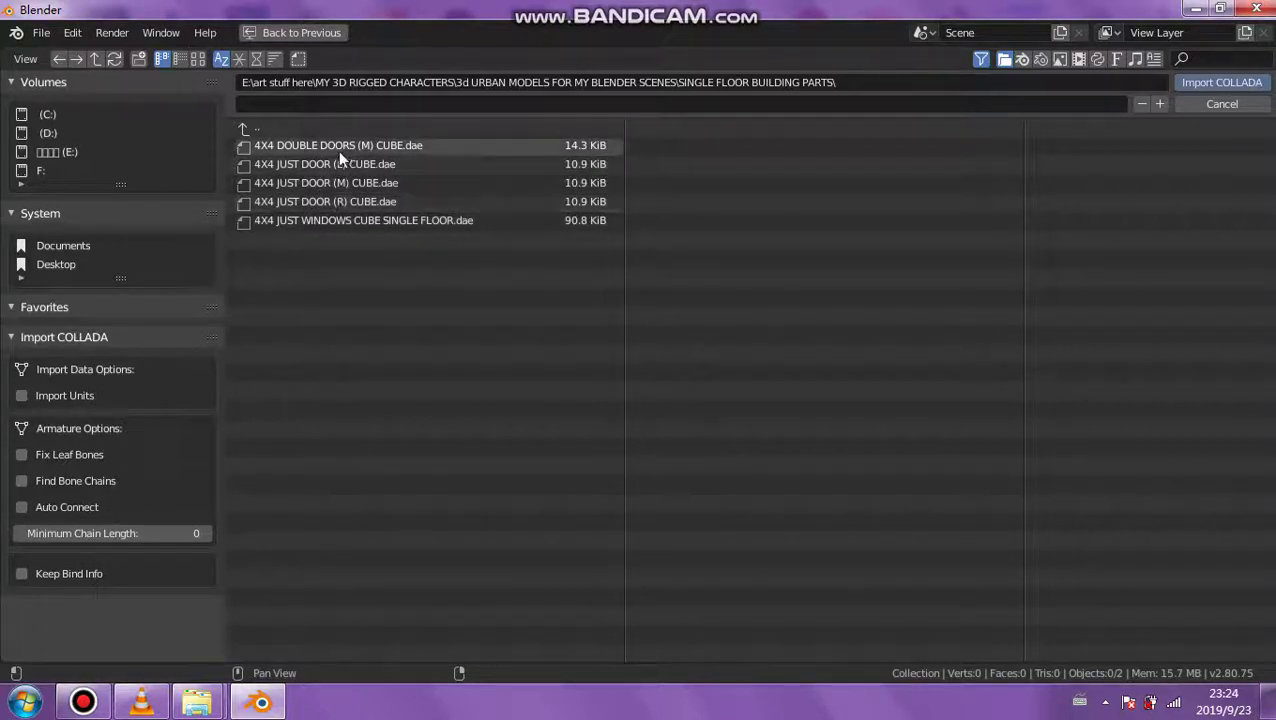
pyautogui.doubleClick(343, 218)
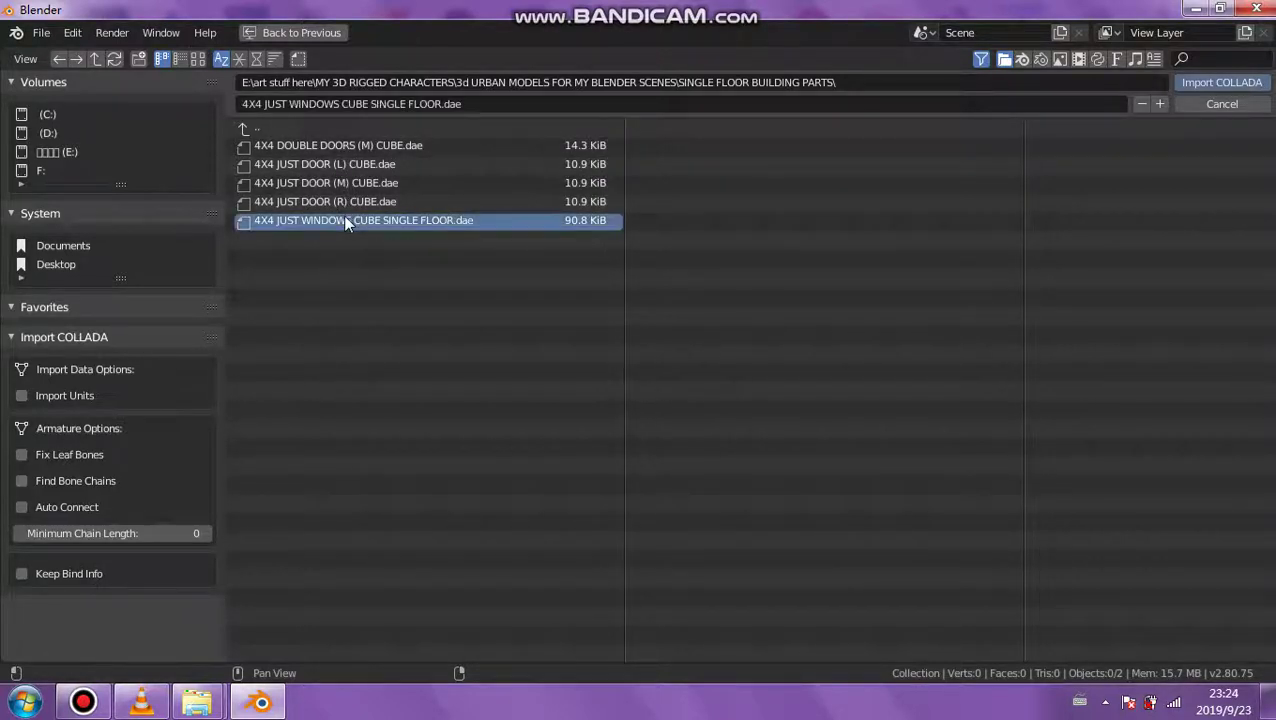
pyautogui.scroll(6, 555, 300)
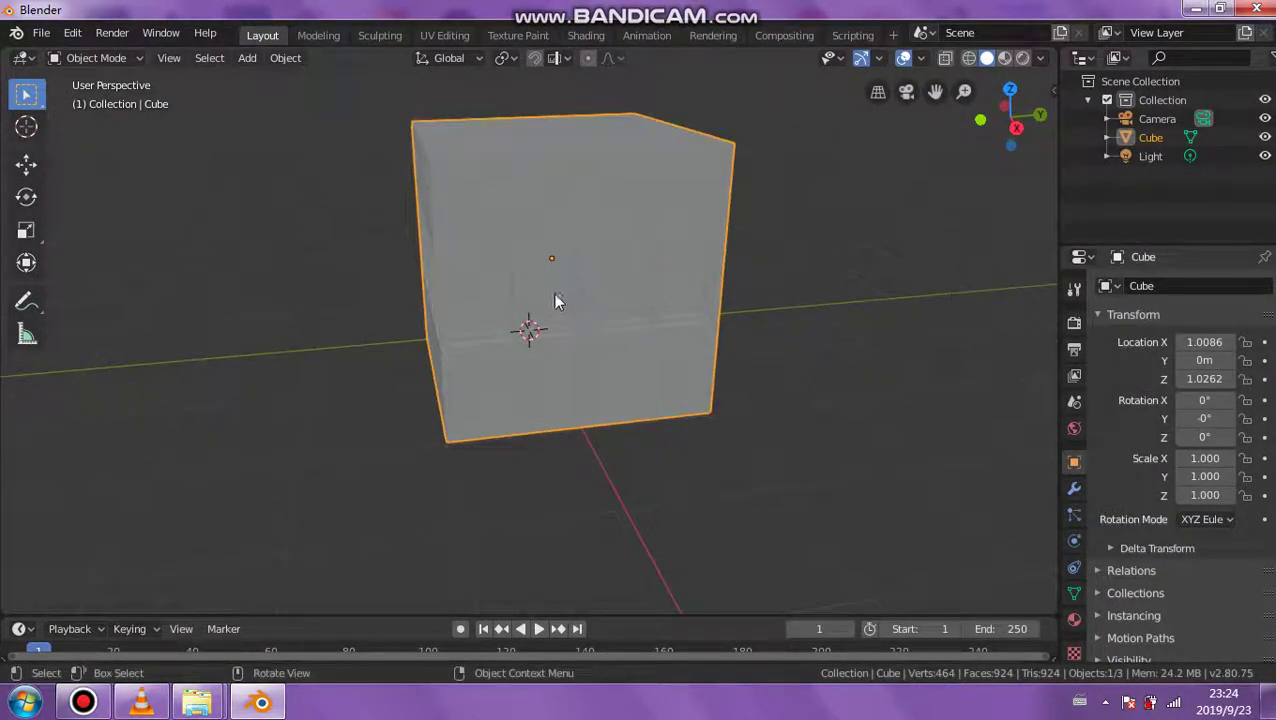
# - Switch the imported building cube to Edit Mode
pyautogui.click(117, 59)
pyautogui.click(124, 58)
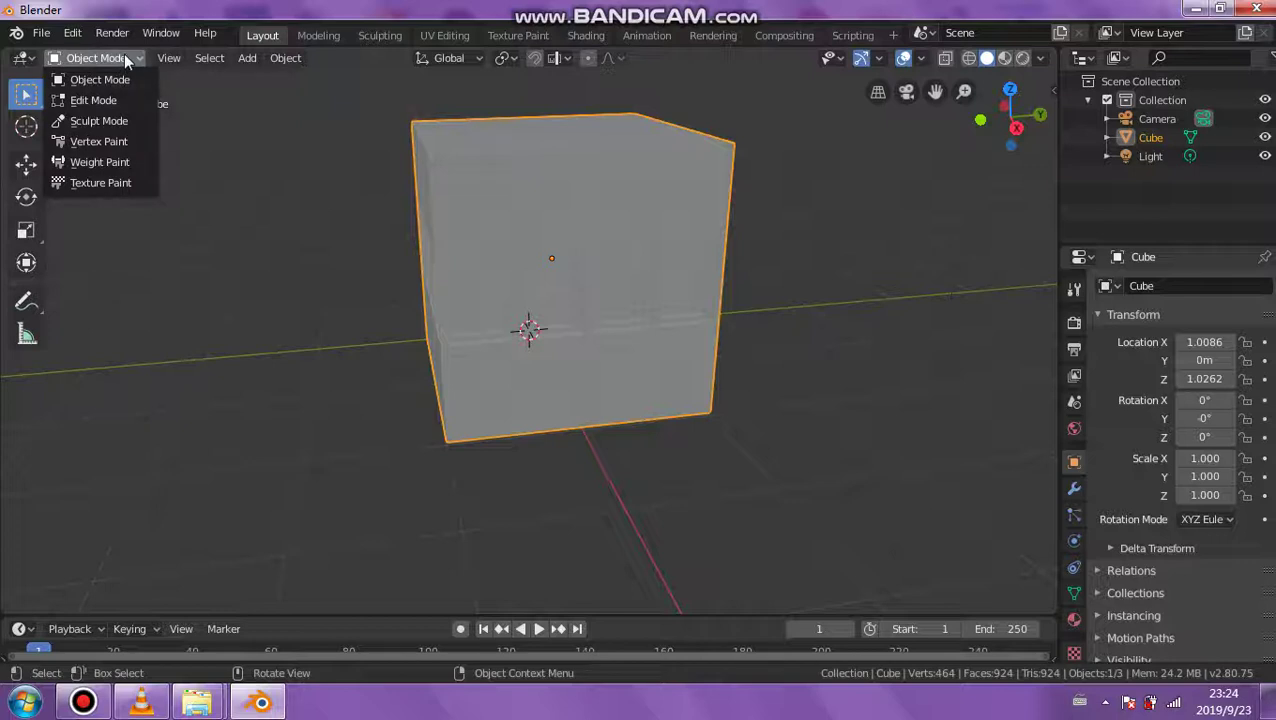
pyautogui.click(124, 56)
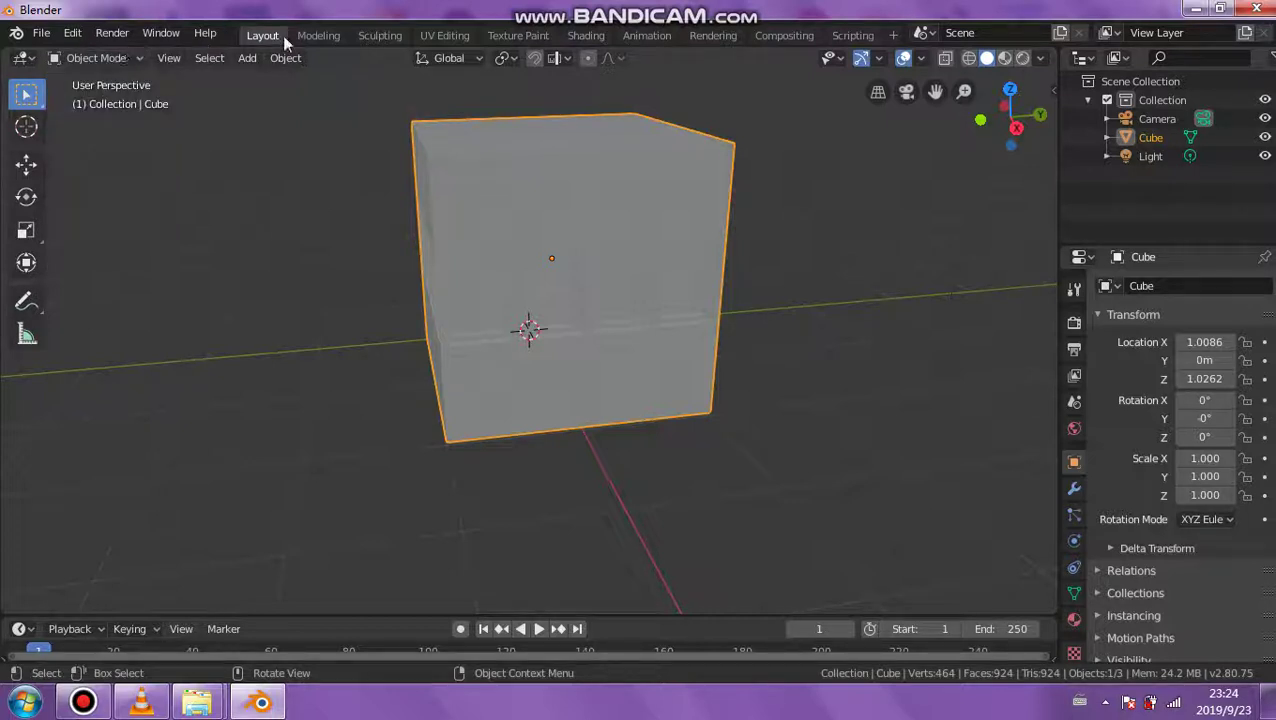
pyautogui.click(121, 60)
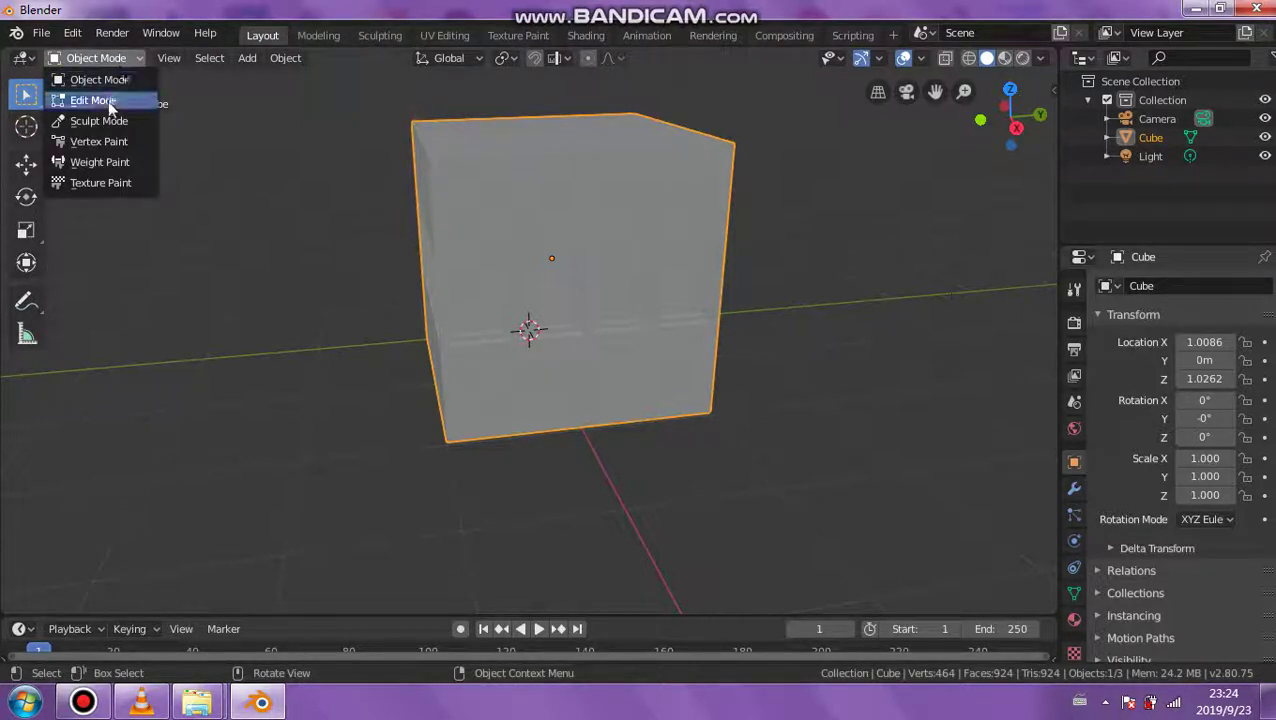
pyautogui.click(108, 101)
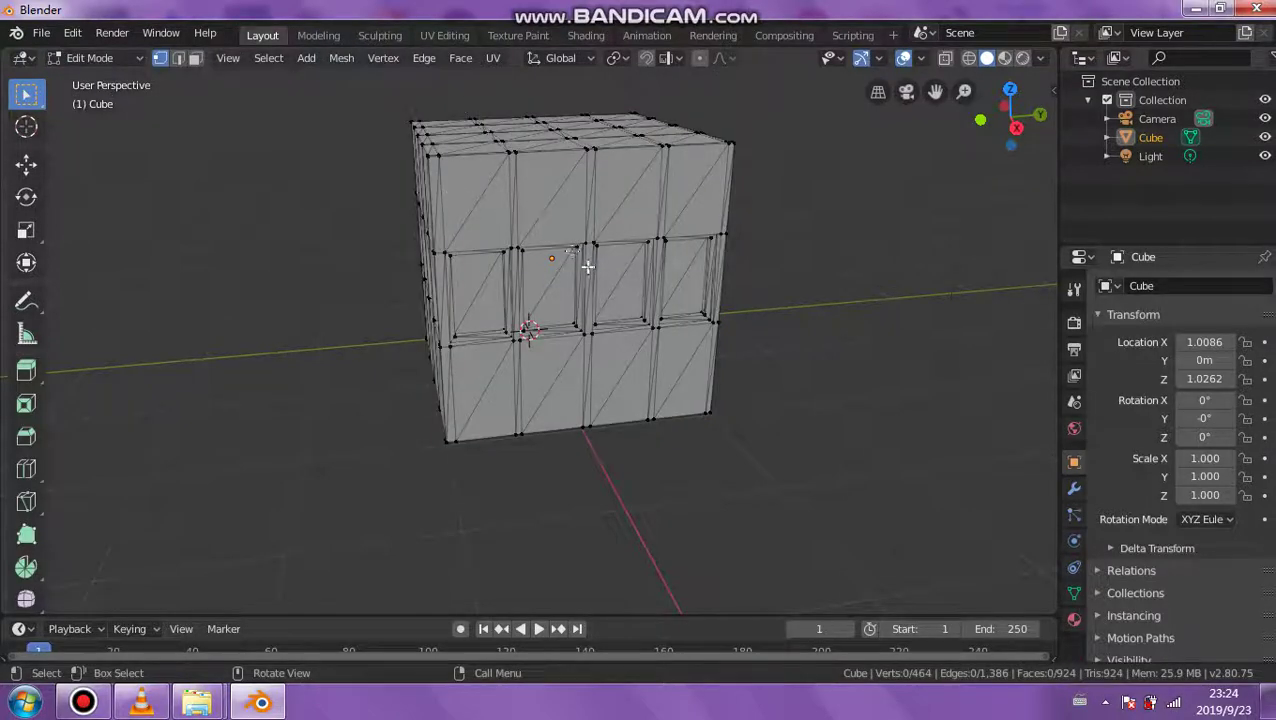
# - Switch to face selection and select both triangular faces of all four window panes on one side of the cube
pyautogui.moveTo(588, 267); pyautogui.dragTo(661, 276, button='middle')
pyautogui.scroll(1, 698, 291)
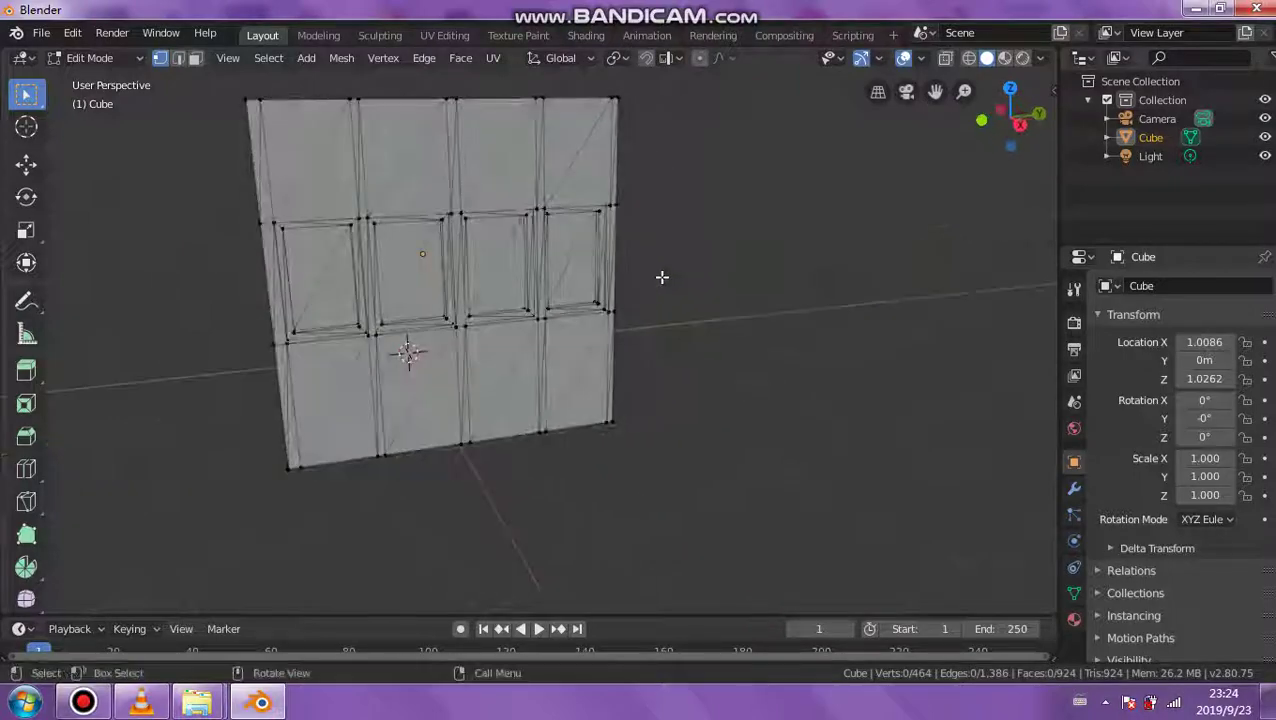
pyautogui.scroll(1, 655, 276)
pyautogui.moveTo(464, 287); pyautogui.dragTo(541, 293, button='middle')
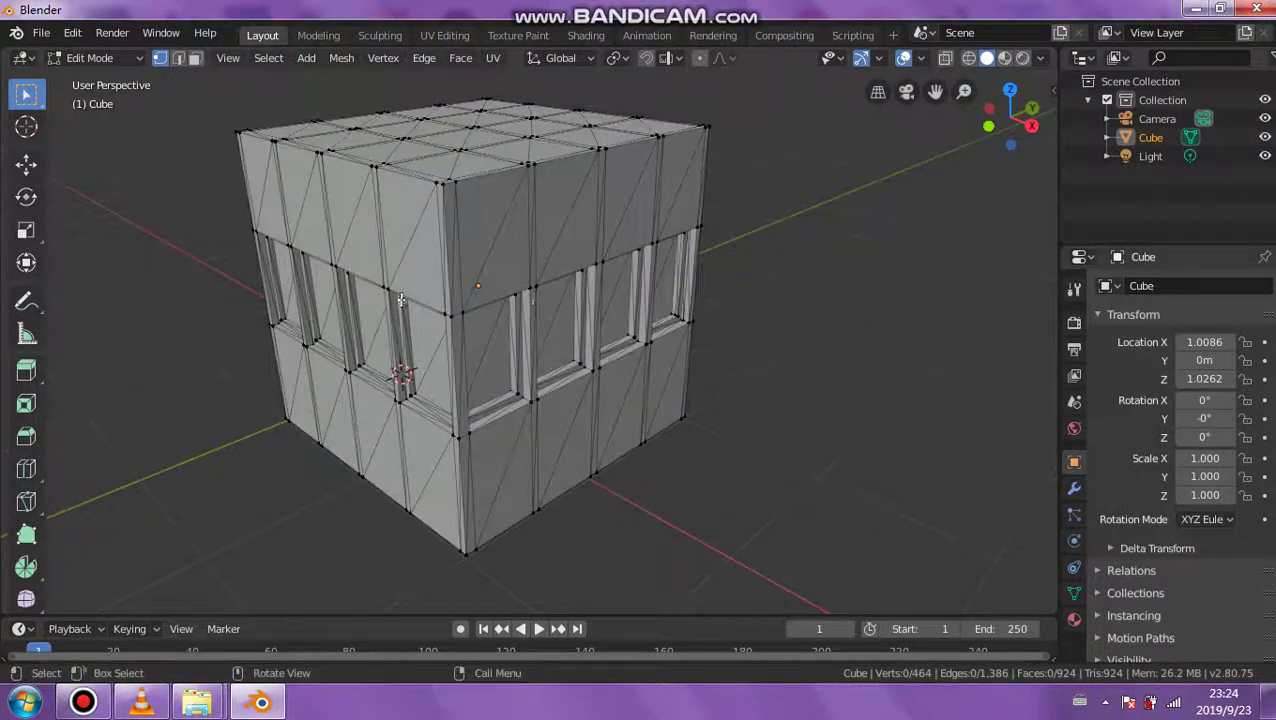
pyautogui.moveTo(276, 300); pyautogui.dragTo(289, 135, button='middle')
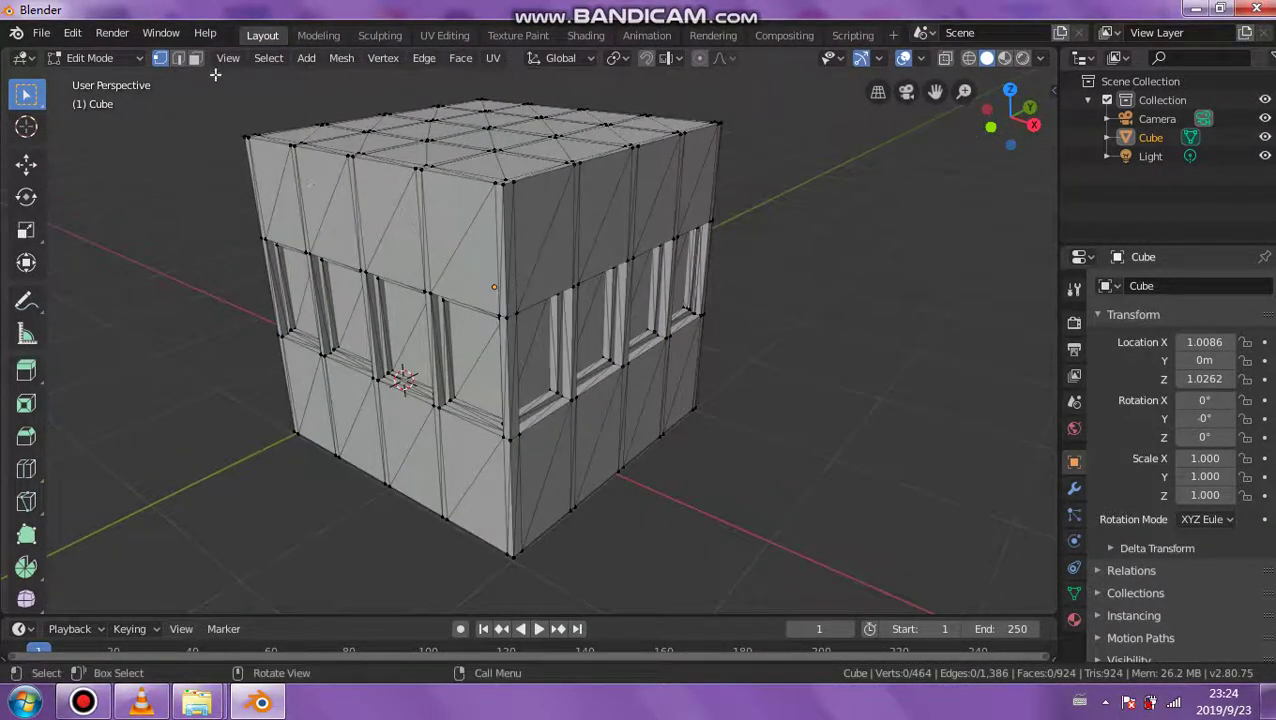
pyautogui.press('3')
pyautogui.click(303, 290)
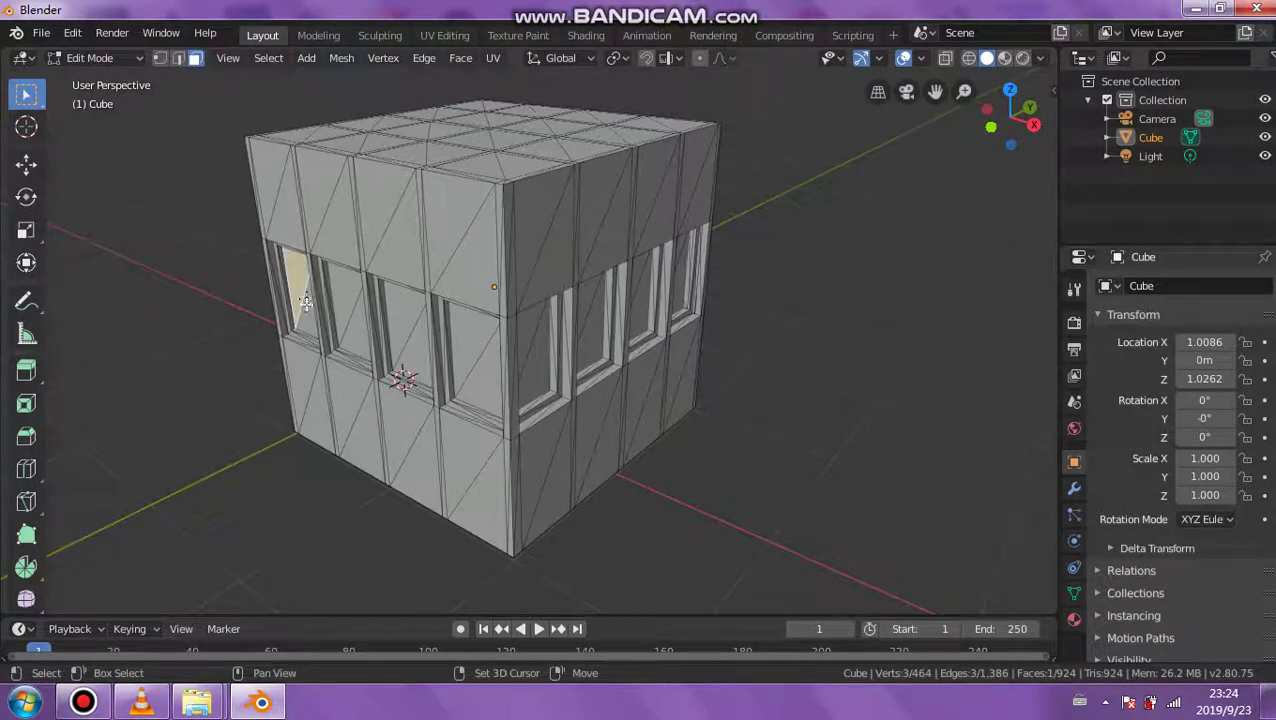
pyautogui.keyDown('shift'); pyautogui.click(353, 307); pyautogui.keyUp('shift')
pyautogui.keyDown('shift'); pyautogui.click(402, 305); pyautogui.keyUp('shift')
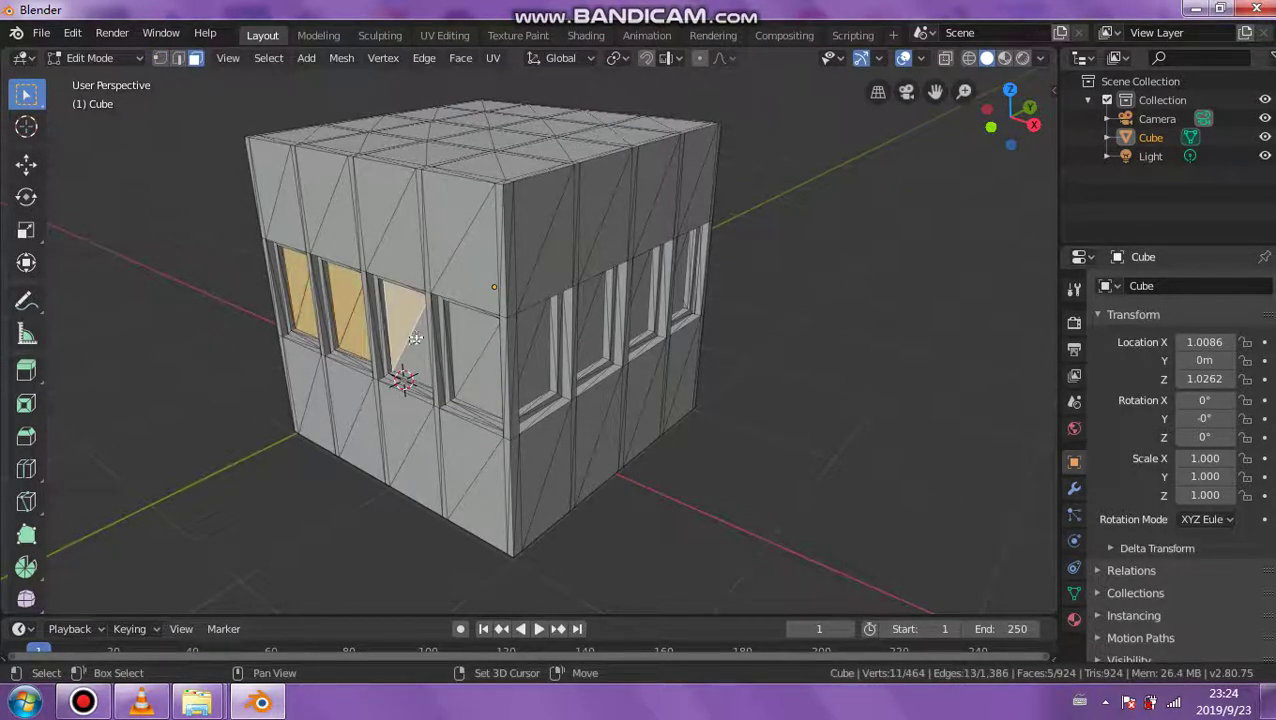
pyautogui.keyDown('shift'); pyautogui.click(410, 340); pyautogui.keyUp('shift')
pyautogui.keyDown('shift'); pyautogui.click(484, 355); pyautogui.keyUp('shift')
pyautogui.keyDown('shift'); pyautogui.click(487, 368); pyautogui.keyUp('shift')
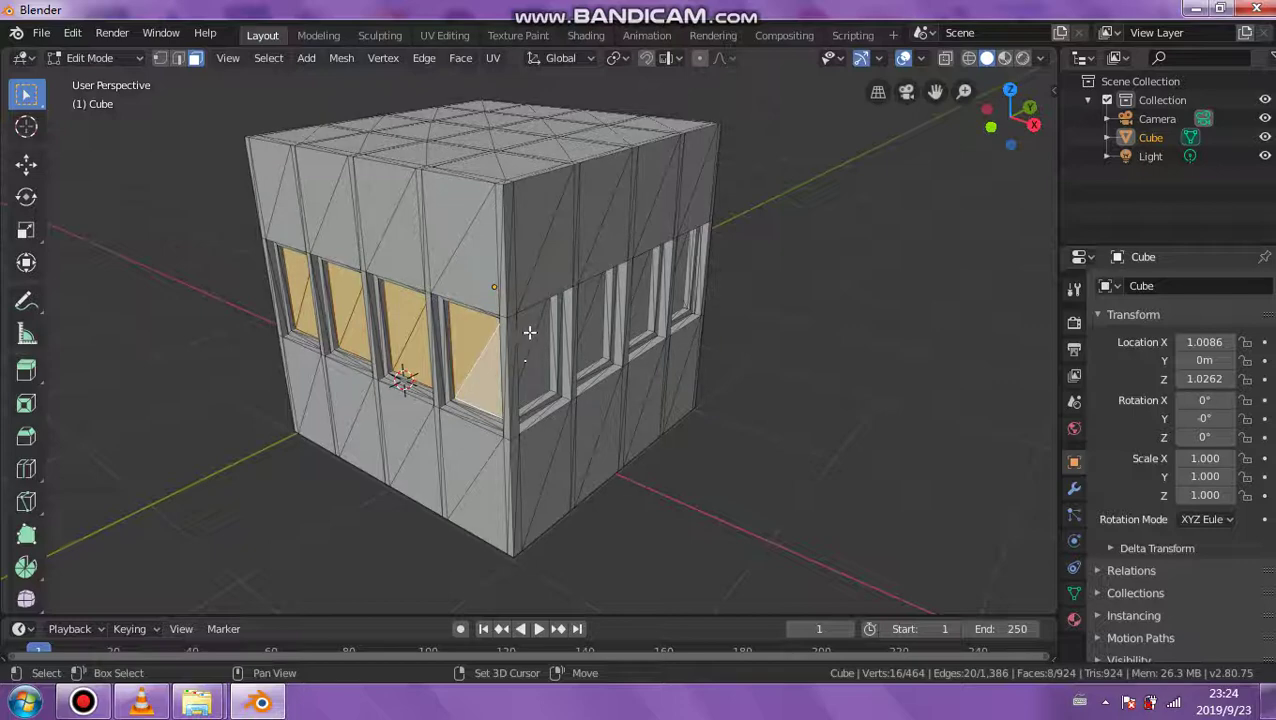
# - Add the faces of the four window panes on the adjacent second side of the cube to the selection
pyautogui.keyDown('shift'); pyautogui.click(530, 334); pyautogui.keyUp('shift')
pyautogui.keyDown('shift'); pyautogui.click(538, 364); pyautogui.keyUp('shift')
pyautogui.keyDown('shift'); pyautogui.click(587, 300); pyautogui.keyUp('shift')
pyautogui.keyDown('shift'); pyautogui.click(598, 332); pyautogui.keyUp('shift')
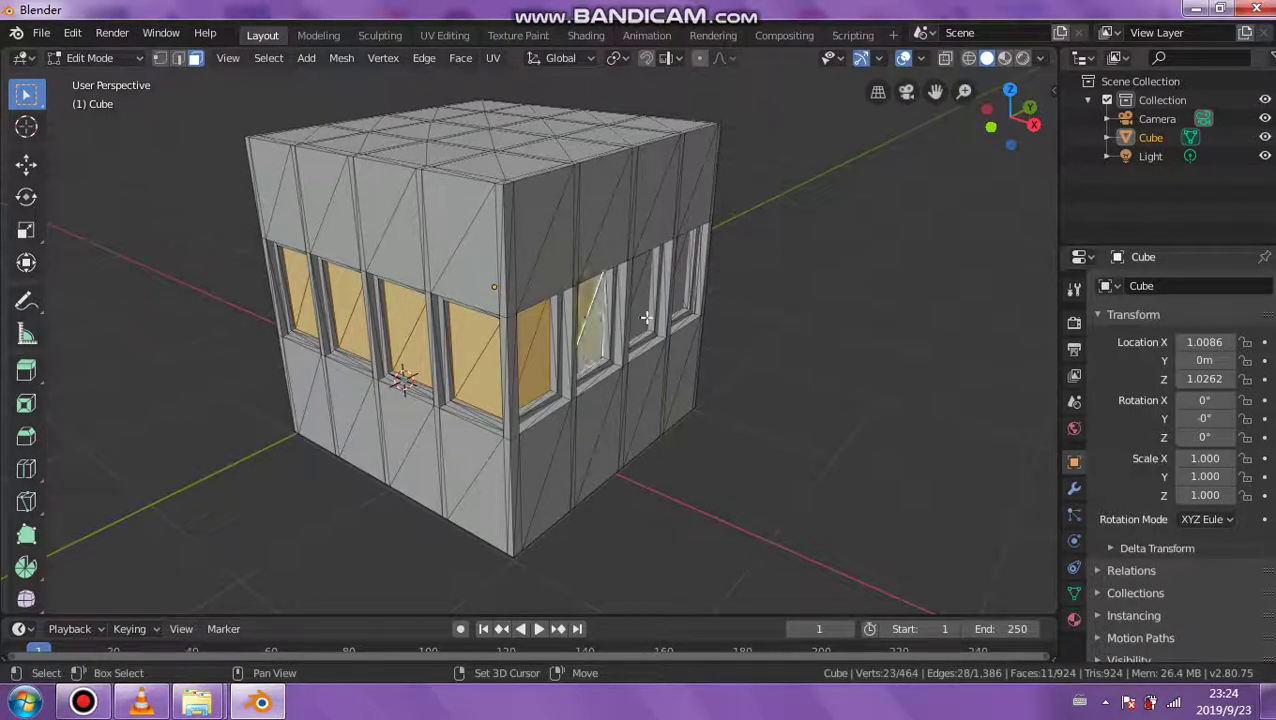
pyautogui.moveTo(646, 317); pyautogui.dragTo(445, 262, button='middle')
pyautogui.keyDown('shift'); pyautogui.click(427, 234); pyautogui.keyUp('shift')
pyautogui.keyDown('shift'); pyautogui.click(460, 278); pyautogui.keyUp('shift')
pyautogui.keyDown('shift'); pyautogui.click(507, 236); pyautogui.keyUp('shift')
pyautogui.keyDown('shift'); pyautogui.click(537, 278); pyautogui.keyUp('shift')
# - Extend the selection with the faces of the four window panes on the third side of the cube
pyautogui.keyDown('shift'); pyautogui.click(405, 225); pyautogui.keyUp('shift')
pyautogui.keyDown('shift'); pyautogui.click(424, 265); pyautogui.keyUp('shift')
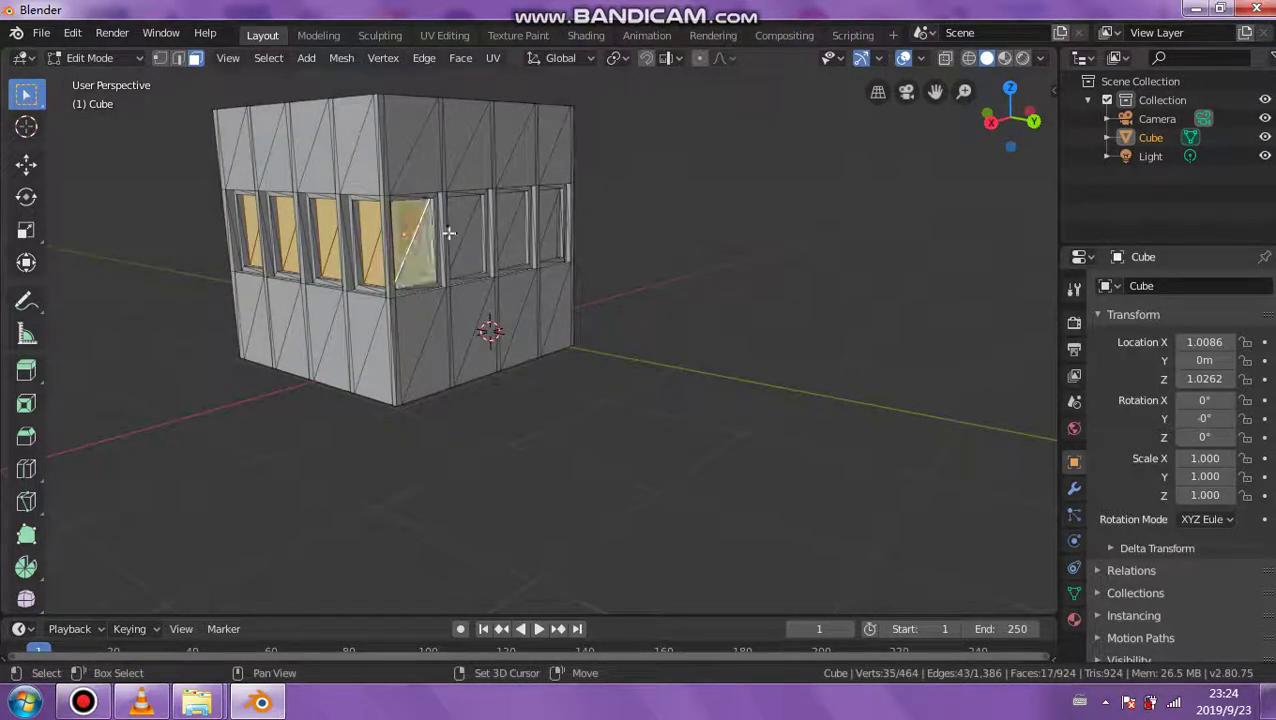
pyautogui.keyDown('shift'); pyautogui.click(457, 218); pyautogui.keyUp('shift')
pyautogui.keyDown('shift'); pyautogui.click(472, 256); pyautogui.keyUp('shift')
pyautogui.moveTo(528, 245); pyautogui.dragTo(465, 243, button='middle')
pyautogui.keyDown('shift'); pyautogui.click(495, 220); pyautogui.keyUp('shift')
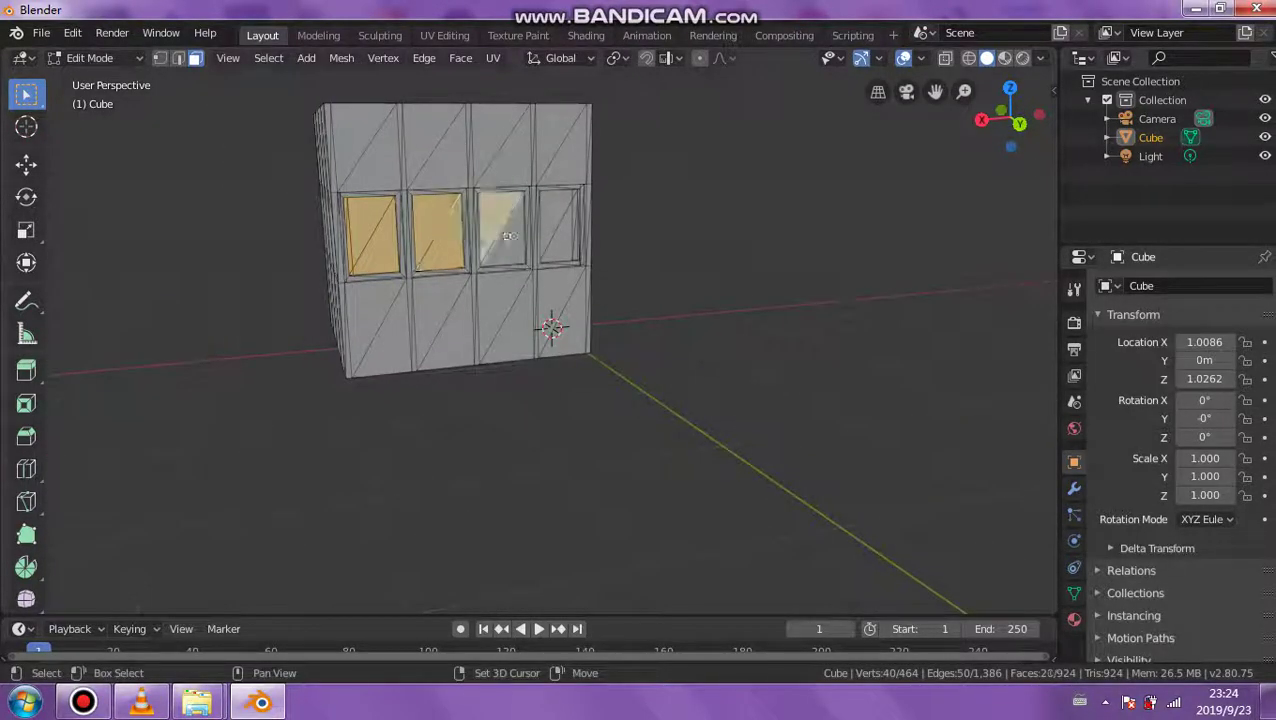
pyautogui.keyDown('shift'); pyautogui.click(512, 246); pyautogui.keyUp('shift')
pyautogui.keyDown('shift'); pyautogui.click(556, 207); pyautogui.keyUp('shift')
pyautogui.keyDown('shift'); pyautogui.click(572, 240); pyautogui.keyUp('shift')
# - Extend the selection with the faces of the four window panes on the remaining fourth side of the cube
pyautogui.moveTo(574, 239)
pyautogui.mouseDown(button='middle')
pyautogui.moveTo(475, 239)
pyautogui.moveTo(564, 237)
pyautogui.mouseUp(button='middle')
pyautogui.scroll(2, 588, 234)
pyautogui.scroll(3, 590, 233)
pyautogui.keyDown('shift'); pyautogui.moveTo(652, 223); pyautogui.dragTo(464, 261, button='middle'); pyautogui.keyUp('shift')
pyautogui.keyDown('shift'); pyautogui.click(544, 199); pyautogui.keyUp('shift')
pyautogui.keyDown('shift'); pyautogui.click(576, 300); pyautogui.keyUp('shift')
pyautogui.keyDown('shift'); pyautogui.click(669, 219); pyautogui.keyUp('shift')
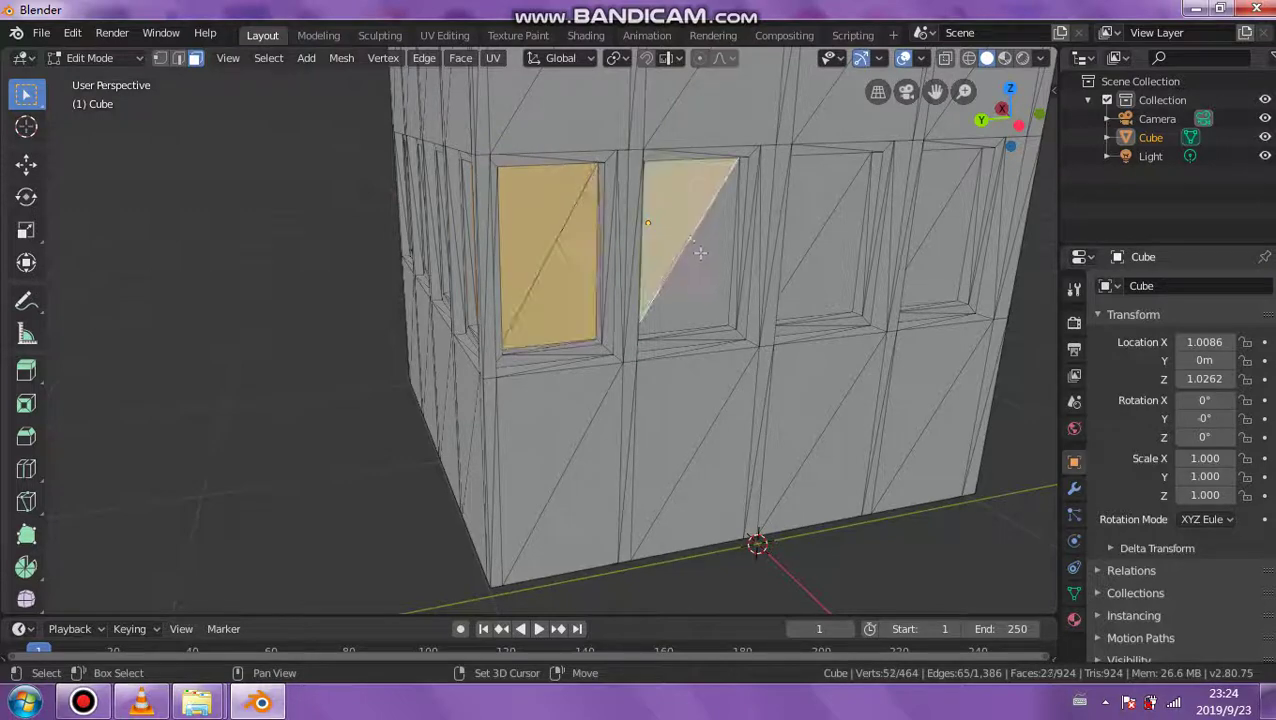
pyautogui.keyDown('shift'); pyautogui.click(731, 275); pyautogui.keyUp('shift')
pyautogui.moveTo(731, 275); pyautogui.dragTo(503, 238, button='middle')
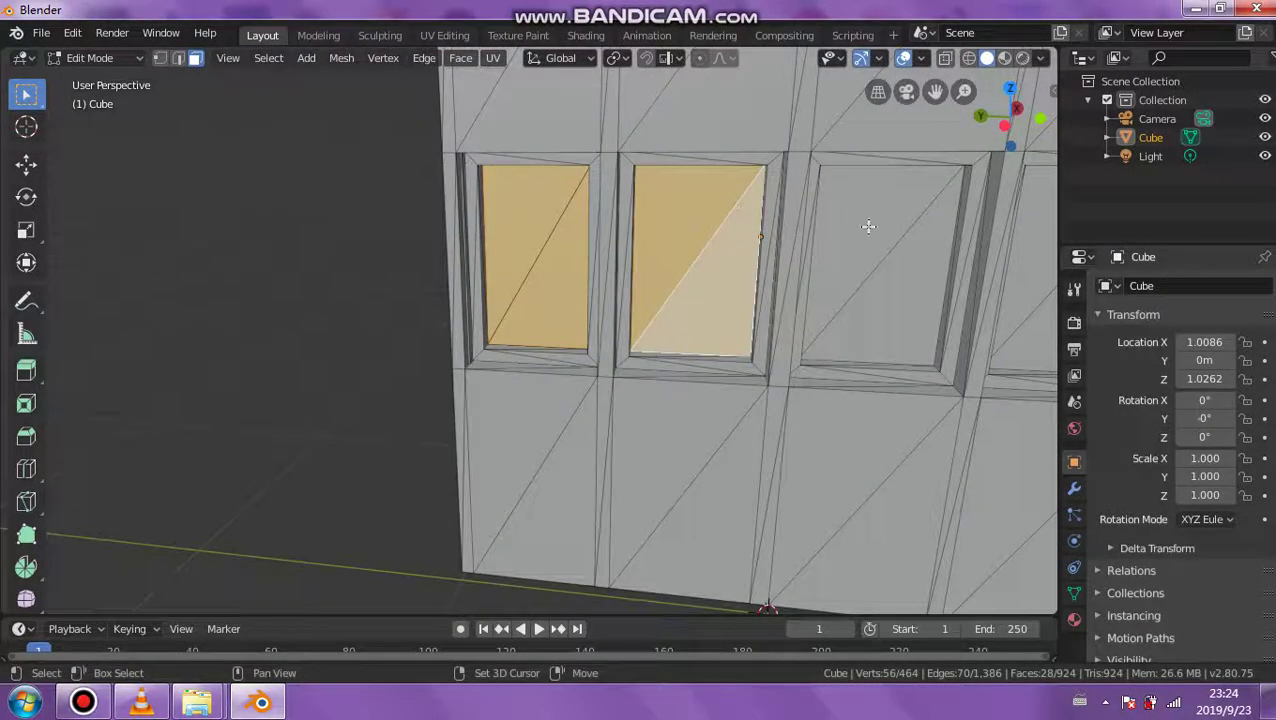
pyautogui.keyDown('shift'); pyautogui.click(869, 227); pyautogui.keyUp('shift')
pyautogui.keyDown('shift'); pyautogui.click(898, 292); pyautogui.keyUp('shift')
pyautogui.moveTo(900, 296); pyautogui.dragTo(791, 276, button='middle')
pyautogui.scroll(-3, 791, 276)
pyautogui.keyDown('shift'); pyautogui.click(811, 276); pyautogui.keyUp('shift')
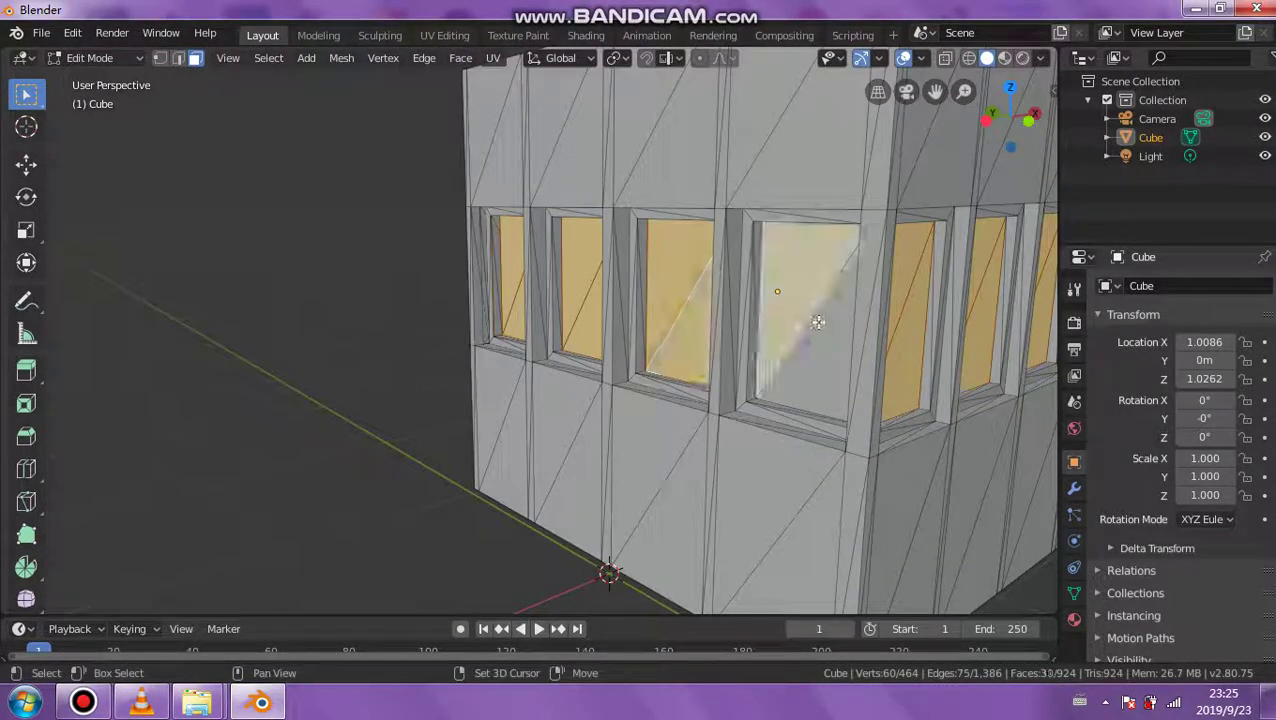
pyautogui.keyDown('shift'); pyautogui.click(817, 331); pyautogui.keyUp('shift')
# - Set the base color of the cube's existing material to light blue and show the viewport in rendered shading
pyautogui.moveTo(817, 333); pyautogui.dragTo(190, 356, button='middle')
pyautogui.scroll(-5, 731, 334)
pyautogui.scroll(2, 392, 305)
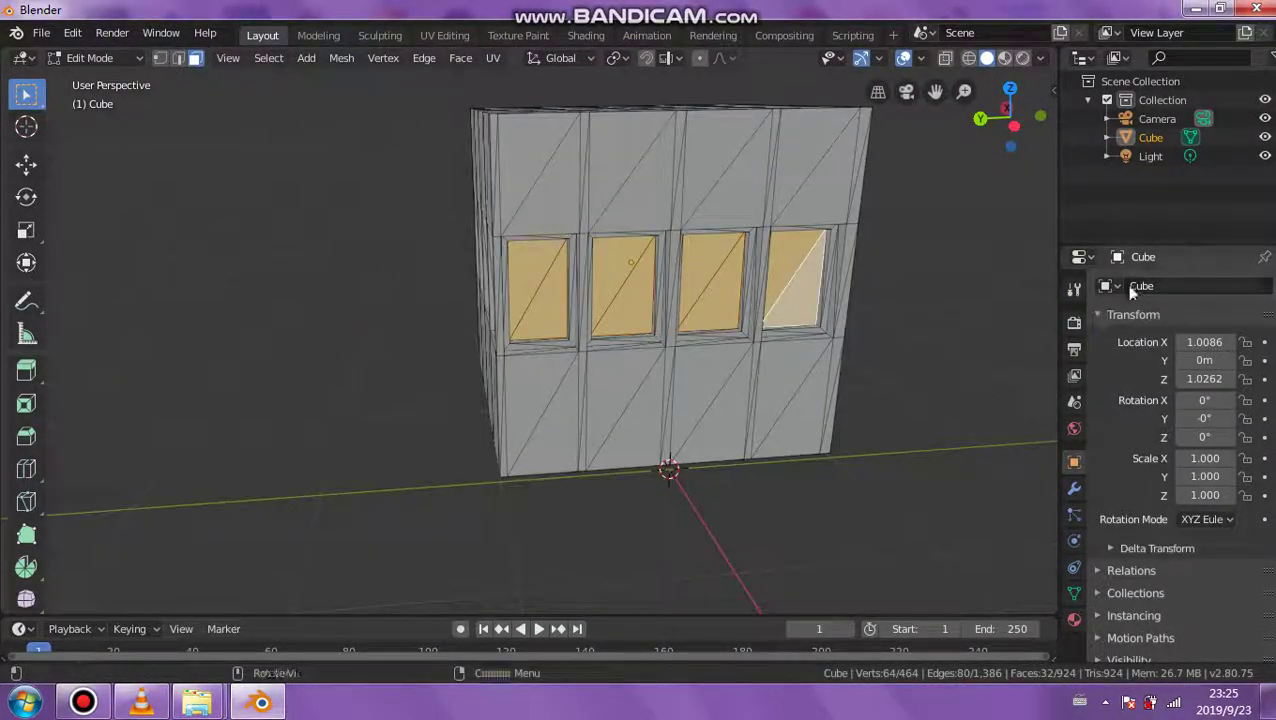
pyautogui.click(1074, 619)
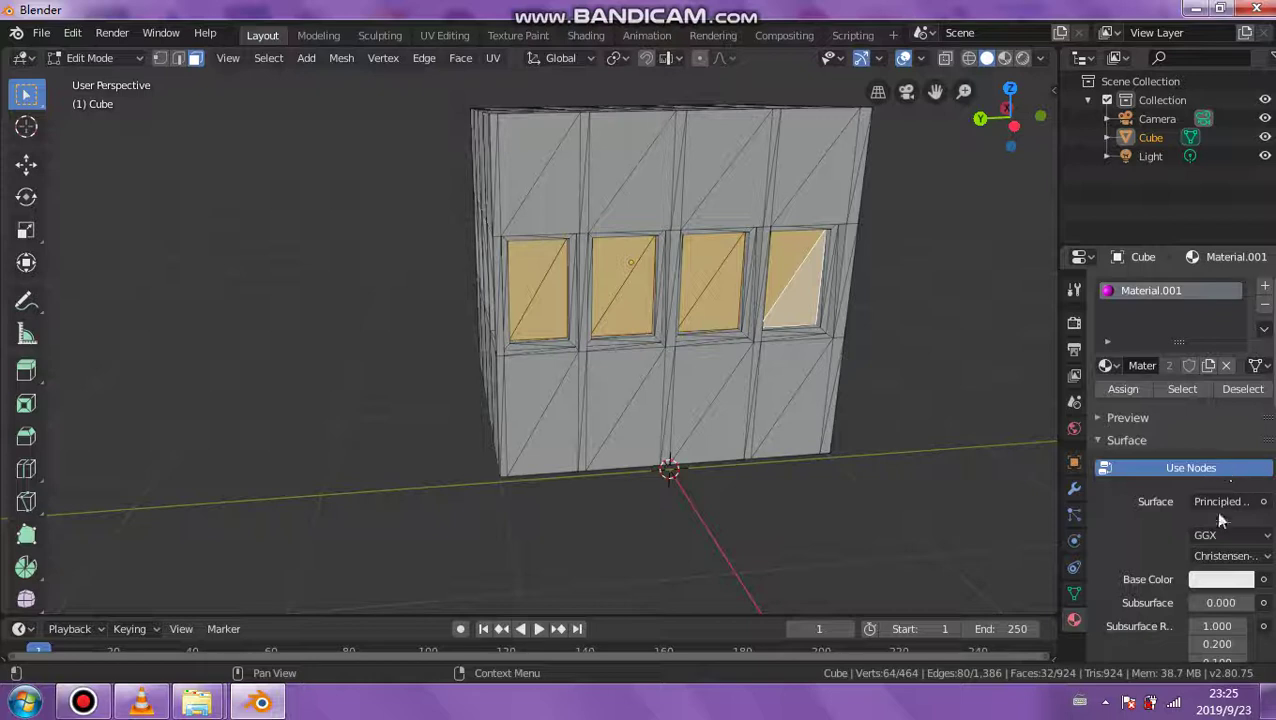
pyautogui.click(1220, 579)
pyautogui.click(1170, 362)
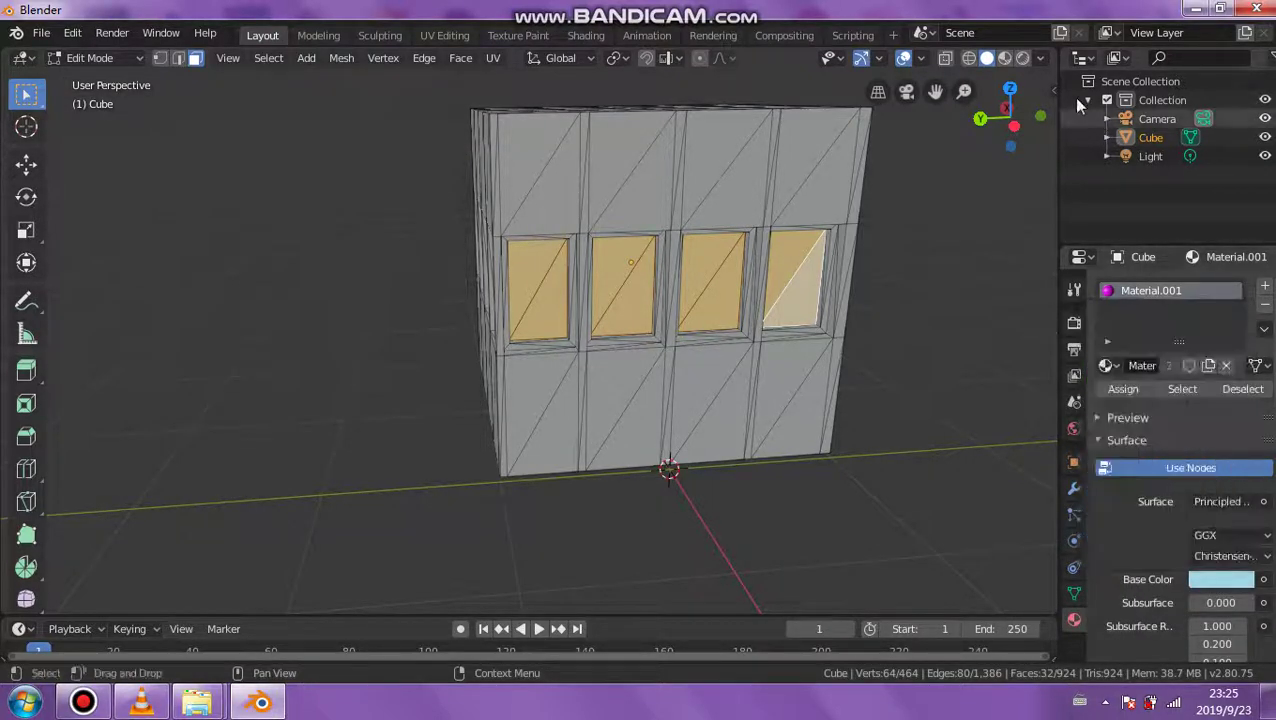
pyautogui.click(1020, 59)
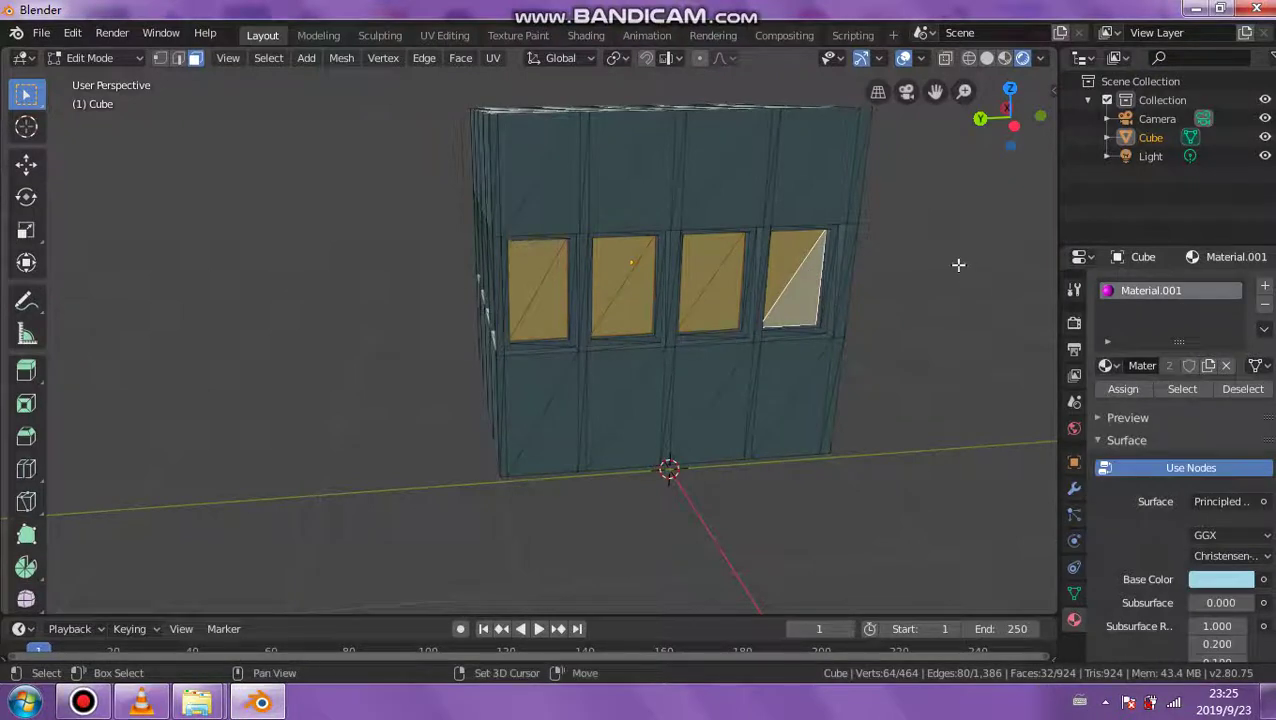
pyautogui.moveTo(957, 265); pyautogui.dragTo(689, 273, button='middle')
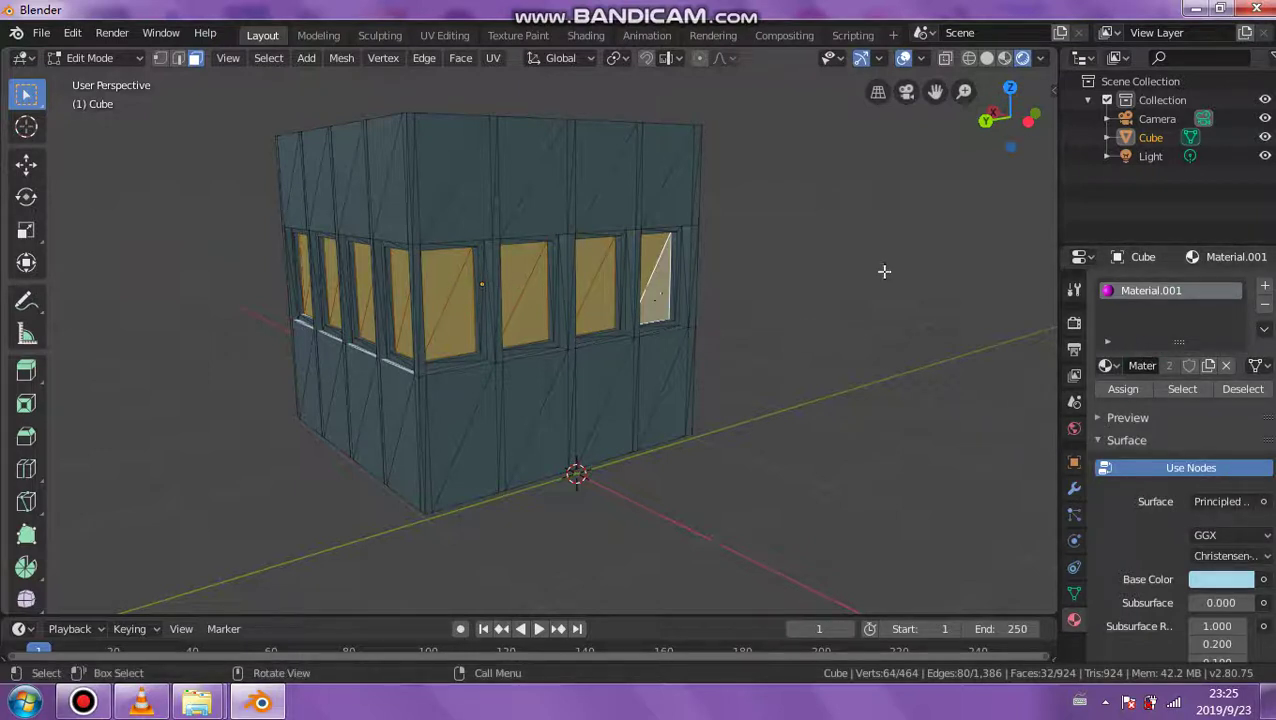
# - Add a second material slot with a new material to the cube and set its base color to red
pyautogui.click(1265, 286)
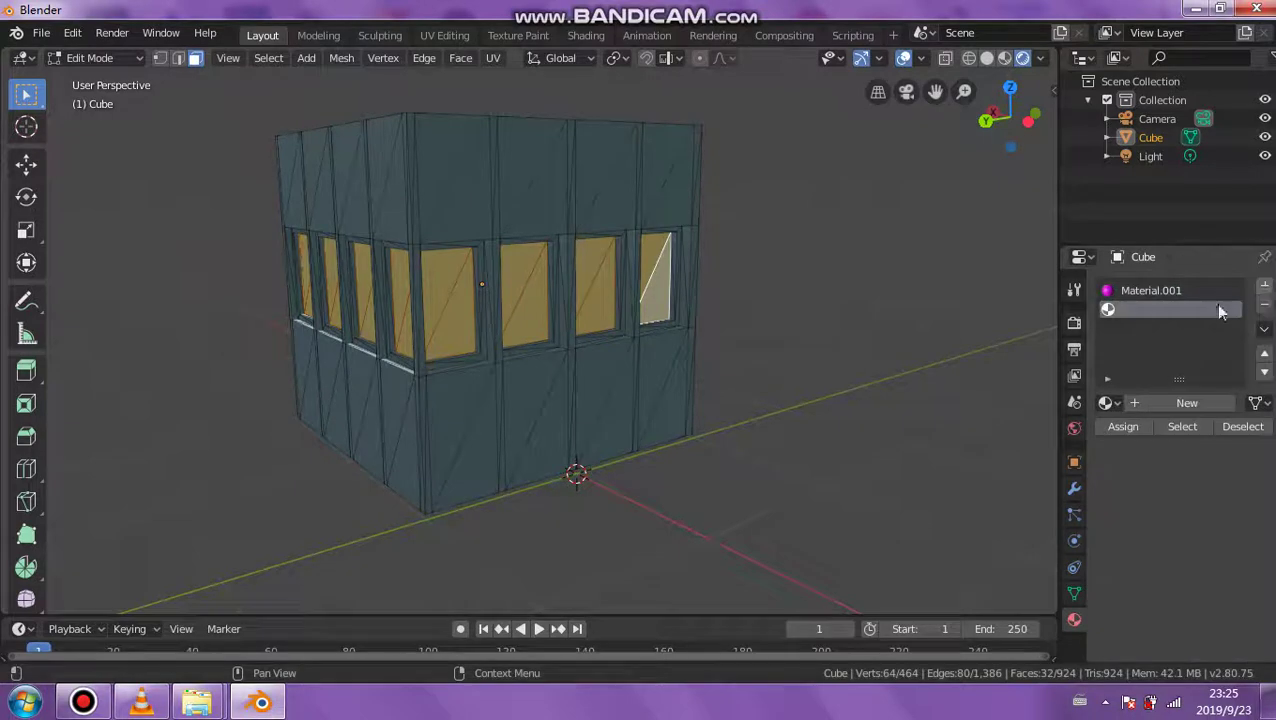
pyautogui.click(1145, 405)
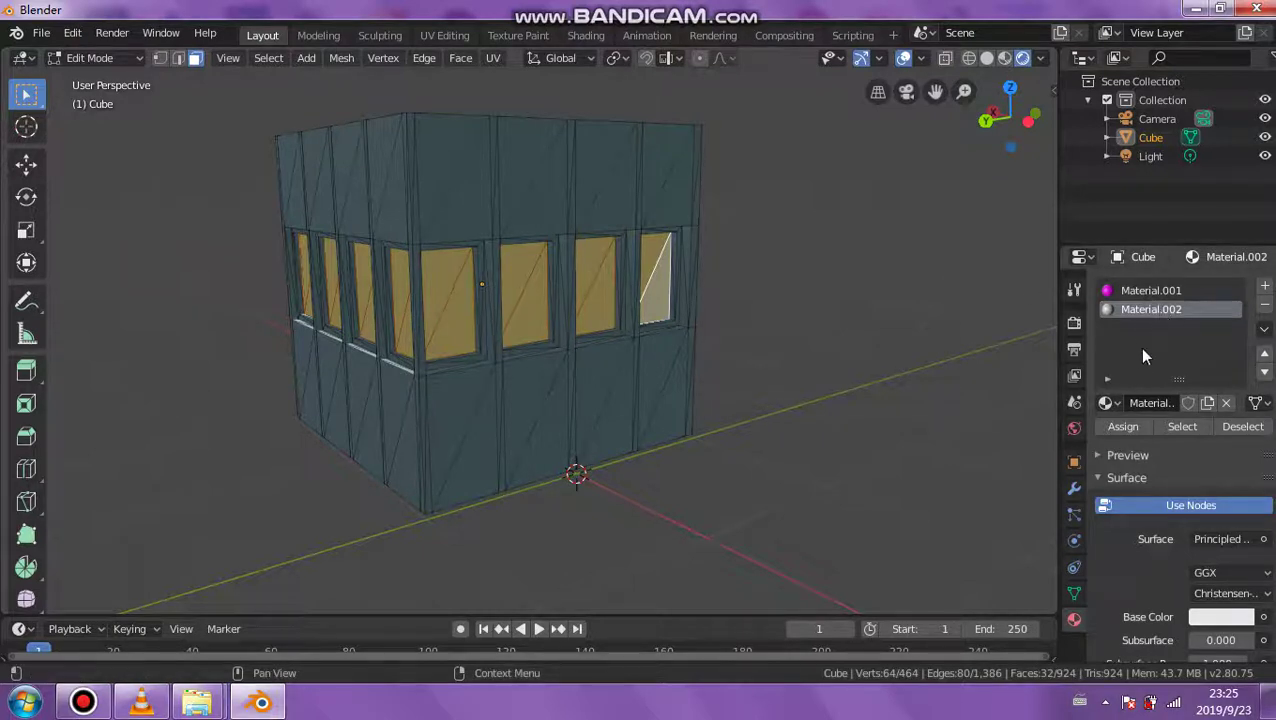
pyautogui.doubleClick(1145, 311)
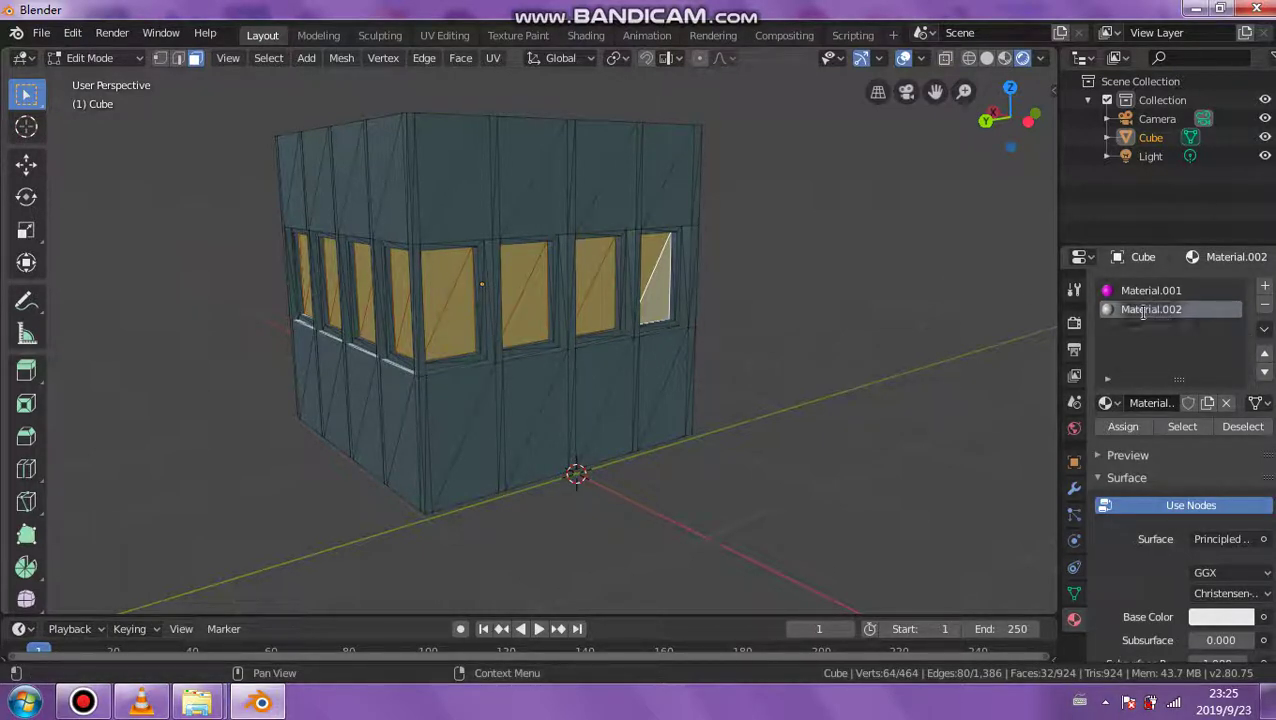
pyautogui.click(1197, 614)
pyautogui.click(1158, 467)
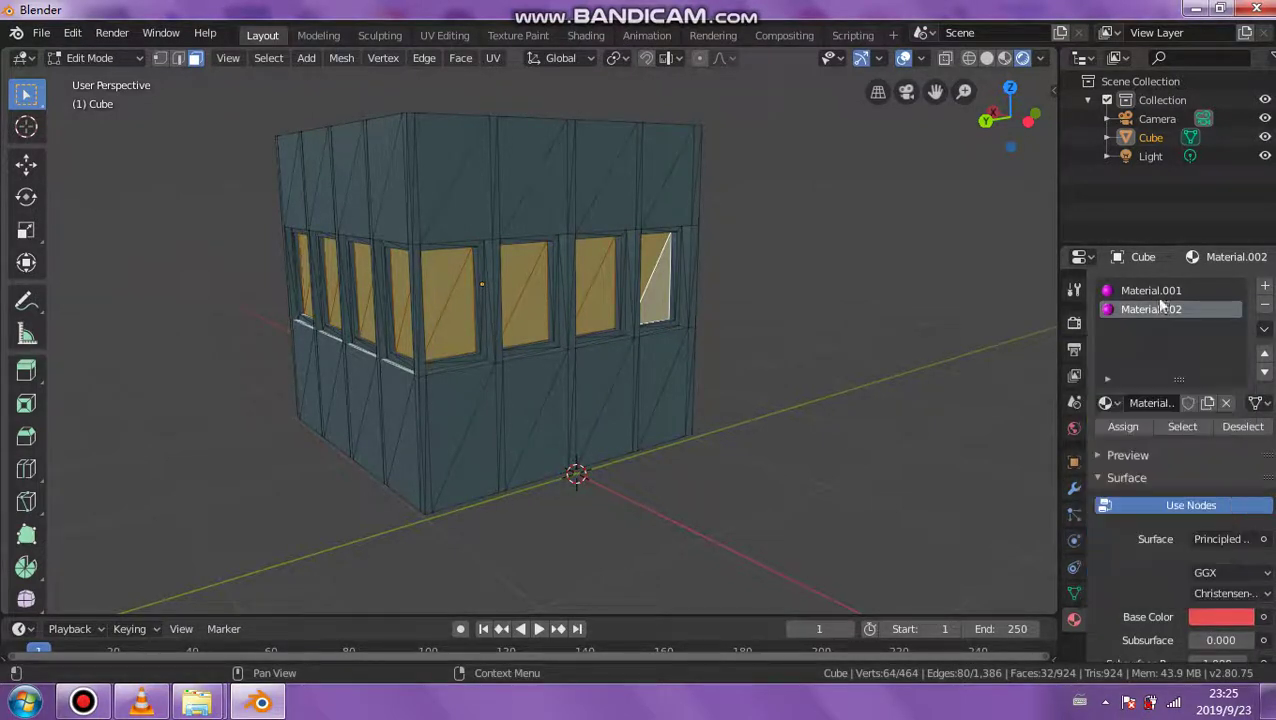
# - Assign the red material to the selected window pane faces and clear the selection
pyautogui.click(1137, 428)
pyautogui.click(906, 365)
pyautogui.moveTo(675, 370); pyautogui.dragTo(669, 399, button='middle')
pyautogui.scroll(3, 497, 213)
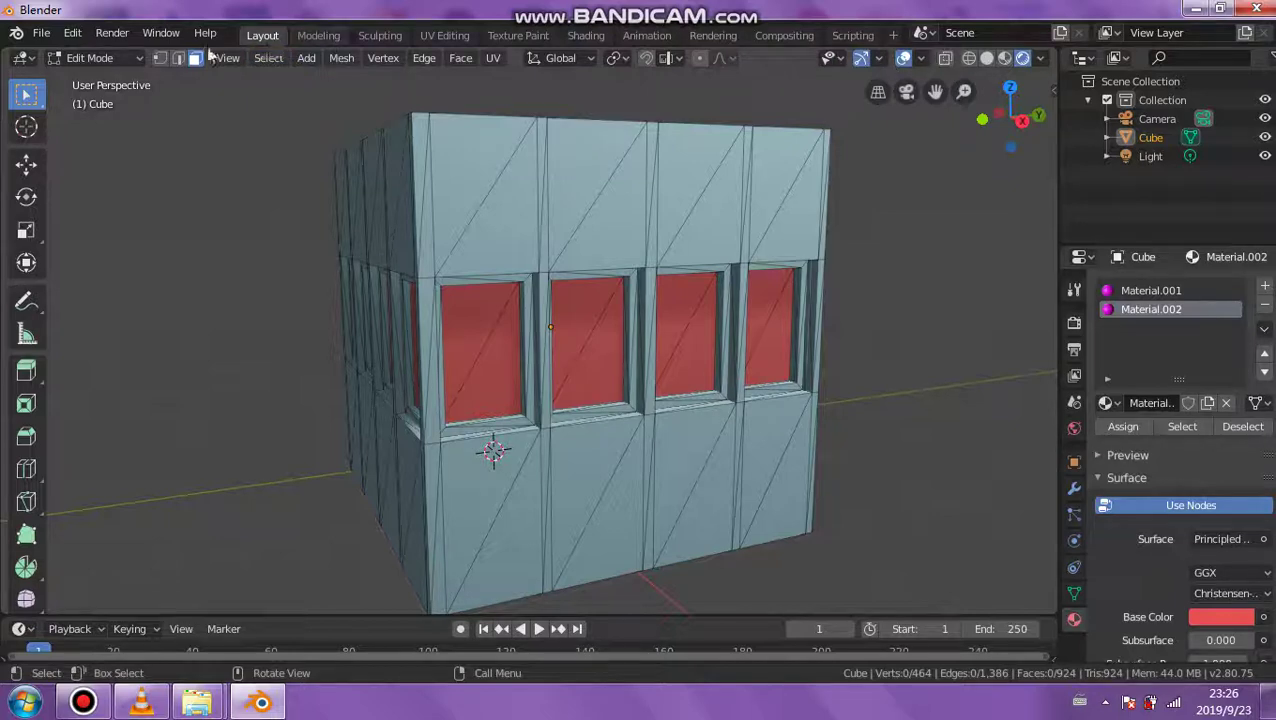
# - Return the colored building cube to Object Mode
pyautogui.click(90, 57)
pyautogui.click(80, 72)
pyautogui.moveTo(590, 288); pyautogui.dragTo(490, 298, button='middle')
# - Start a new scene, discarding the unsaved changes, and delete its default cube
pyautogui.click(41, 33)
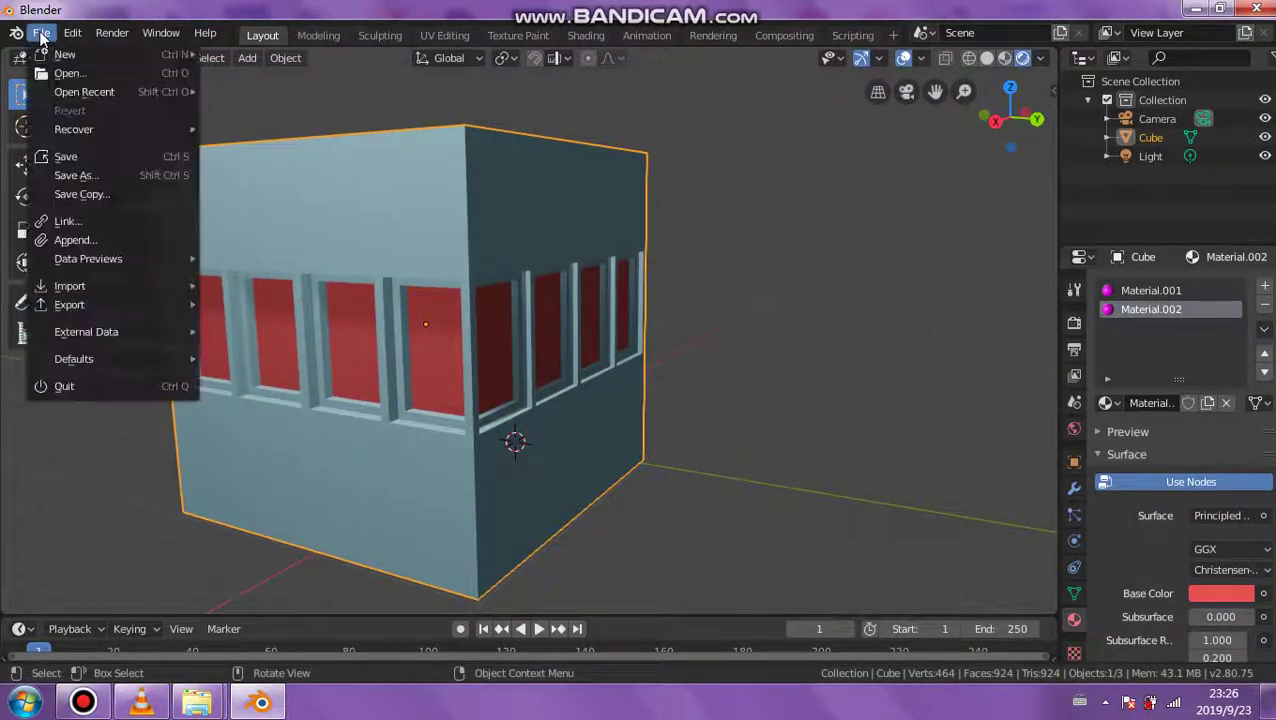
pyautogui.moveTo(186, 62)
pyautogui.click(231, 58)
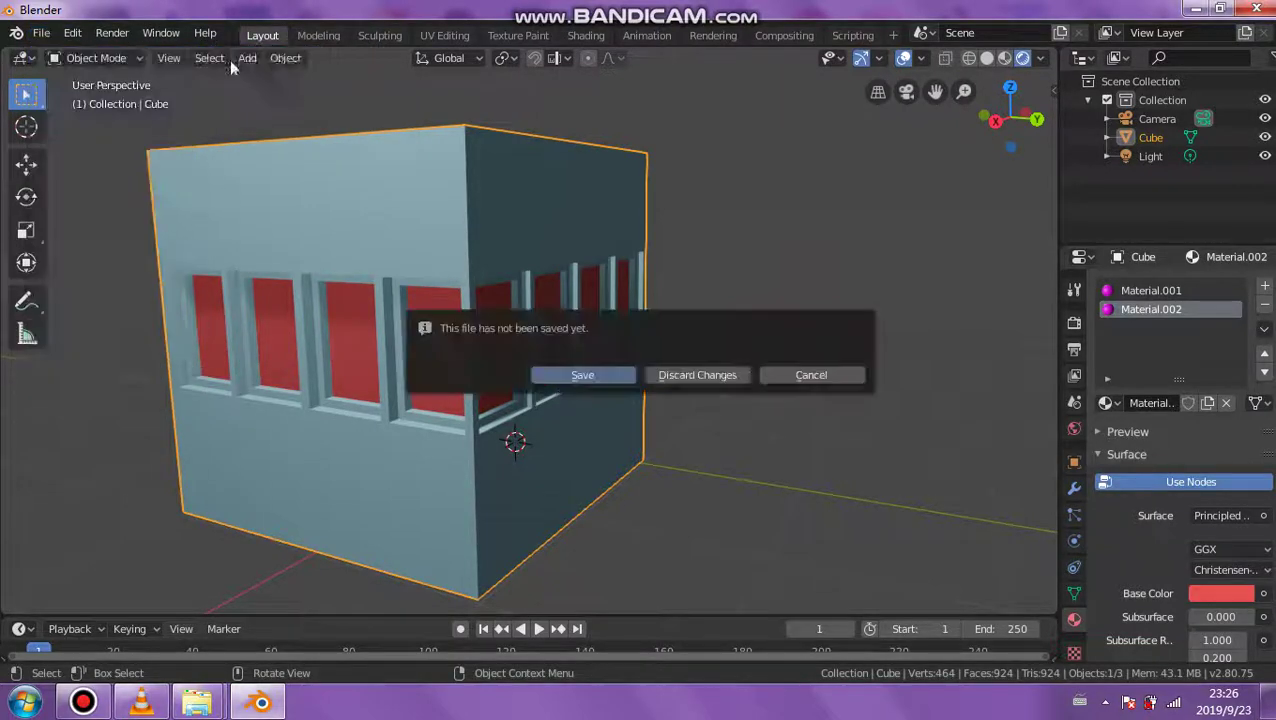
pyautogui.click(682, 377)
pyautogui.moveTo(690, 377)
pyautogui.mouseDown(button='middle')
pyautogui.moveTo(707, 375)
pyautogui.moveTo(696, 357)
pyautogui.moveTo(675, 357)
pyautogui.mouseUp(button='middle')
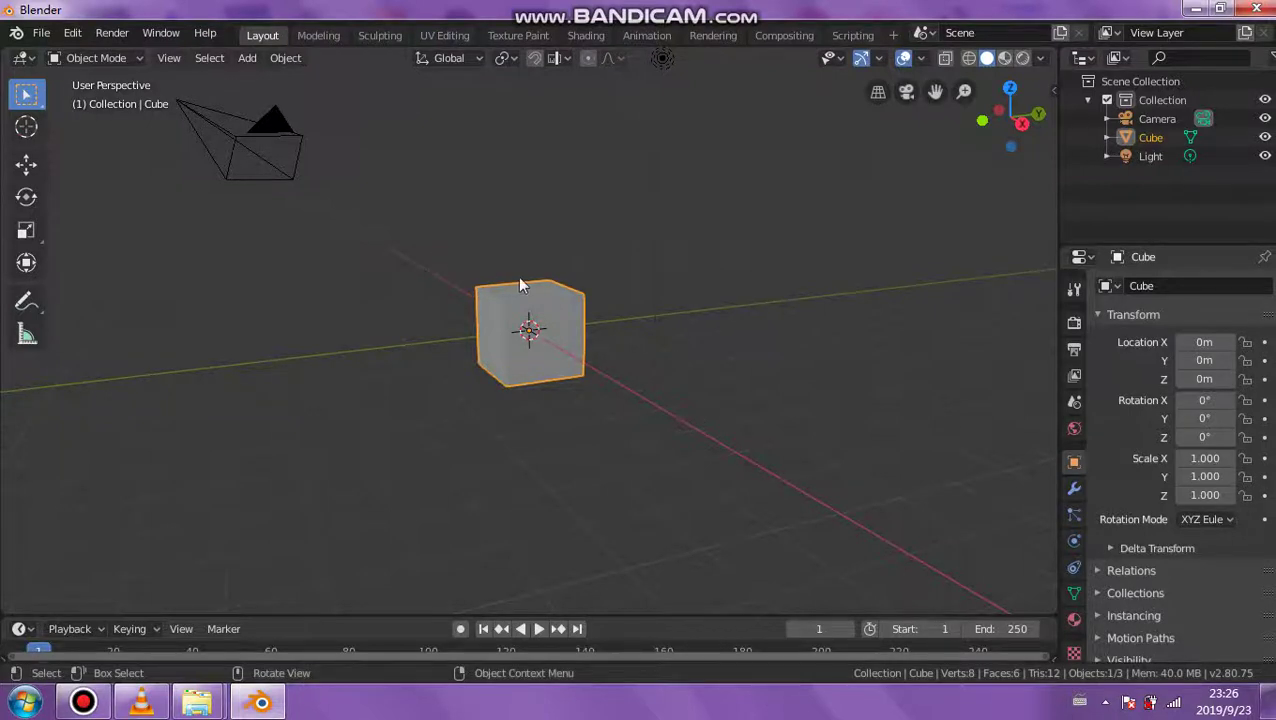
pyautogui.scroll(3, 523, 288)
pyautogui.scroll(5, 556, 292)
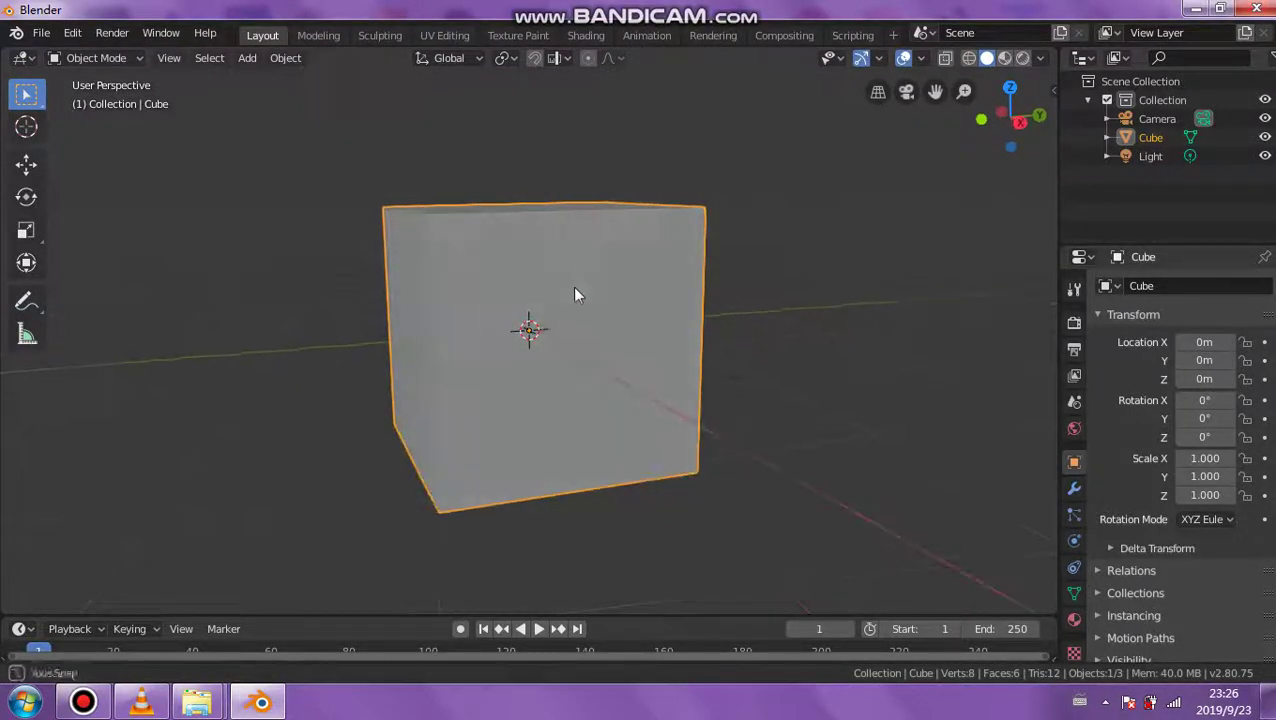
pyautogui.rightClick(521, 269)
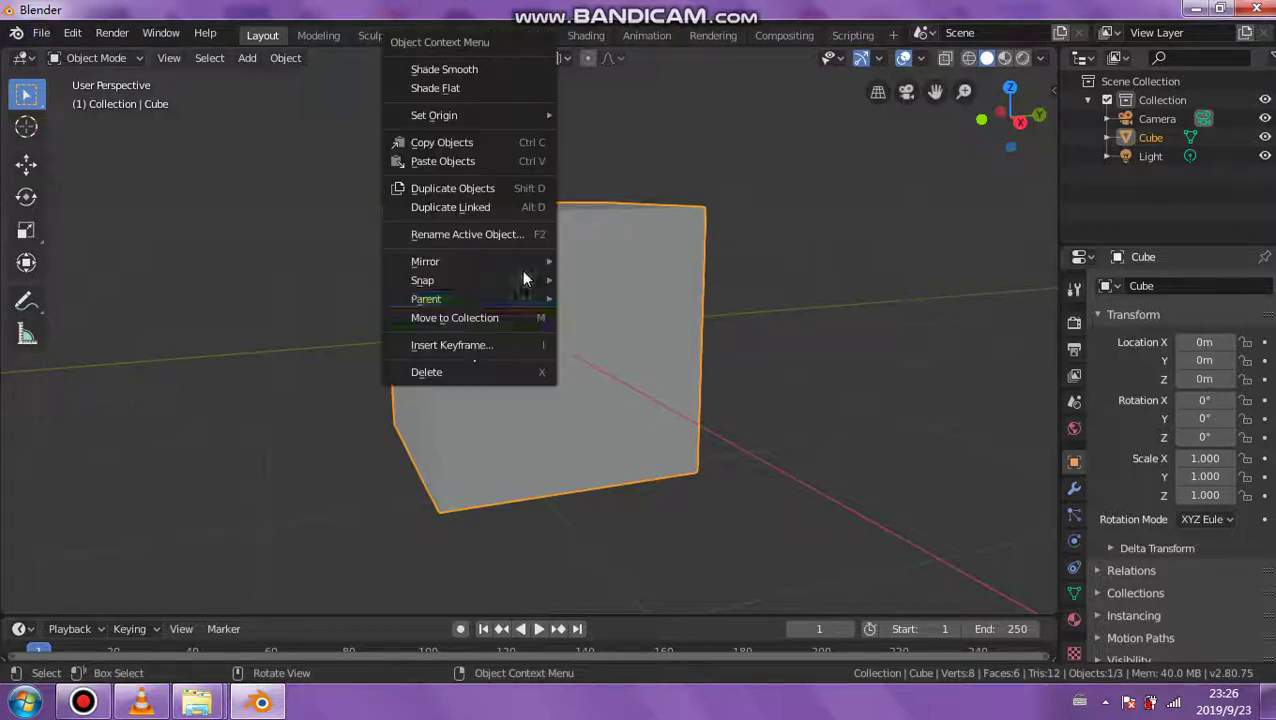
pyautogui.click(460, 370)
# - Import the Collada file 4X4 JUST WINDOWS CUBE SINGLE FLOOR.dae from the SINGLE FLOOR BUILDING PARTS folder on drive E
pyautogui.click(41, 32)
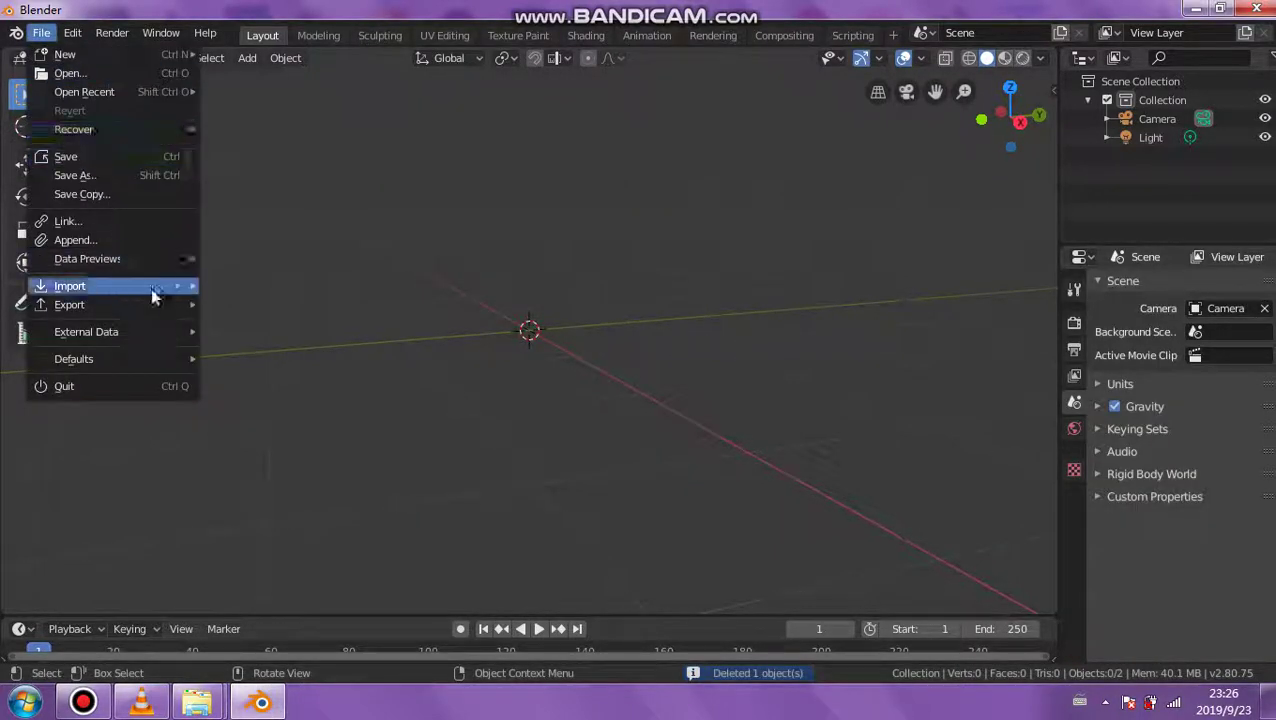
pyautogui.moveTo(152, 291)
pyautogui.click(238, 284)
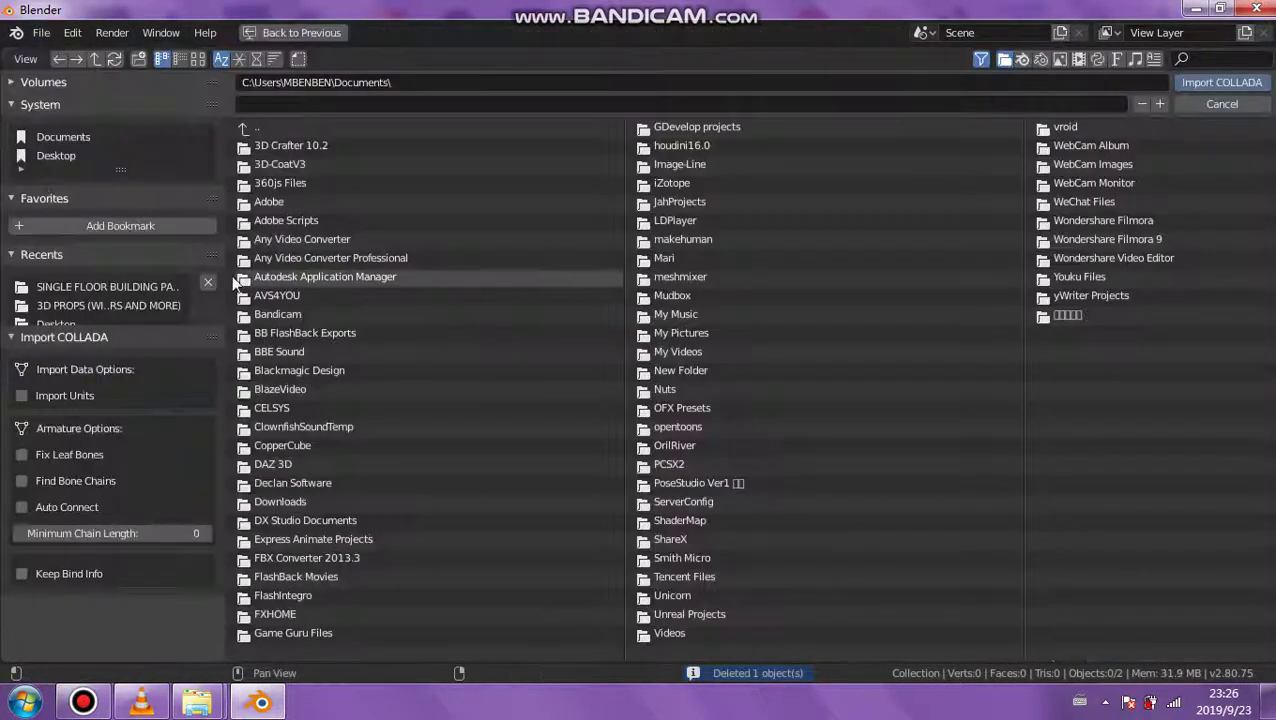
pyautogui.click(15, 88)
pyautogui.click(44, 134)
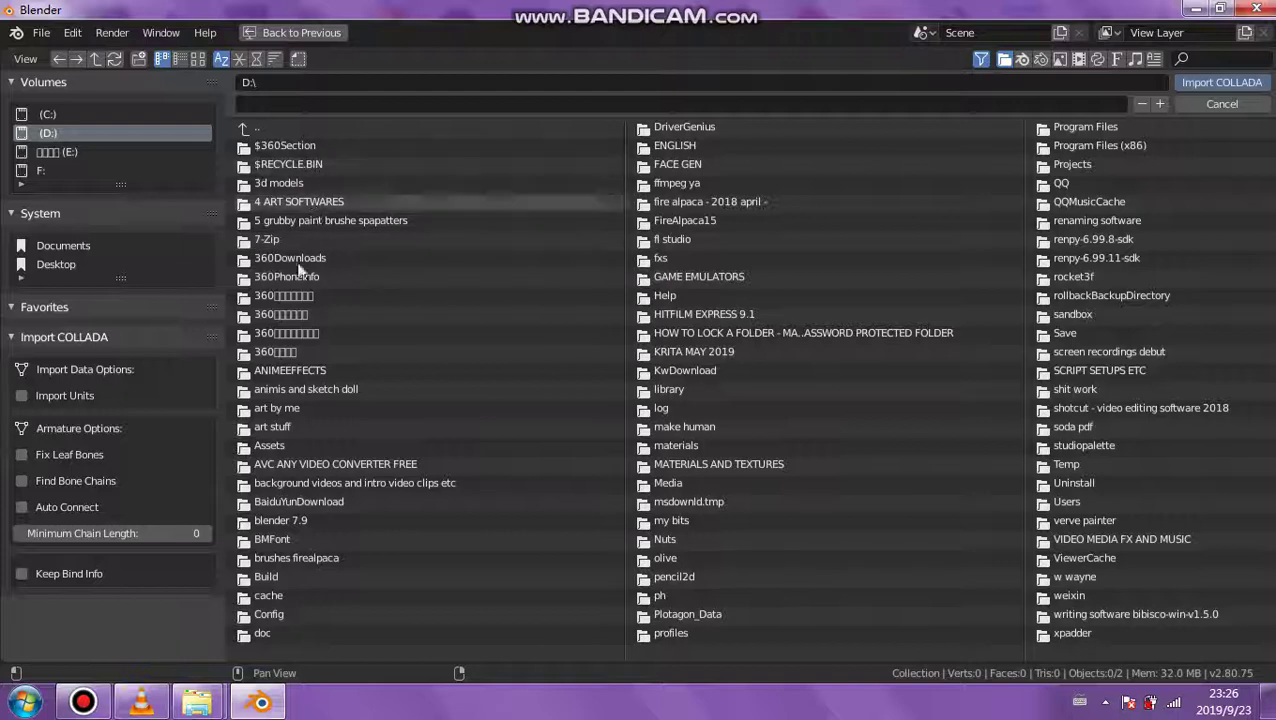
pyautogui.click(278, 410)
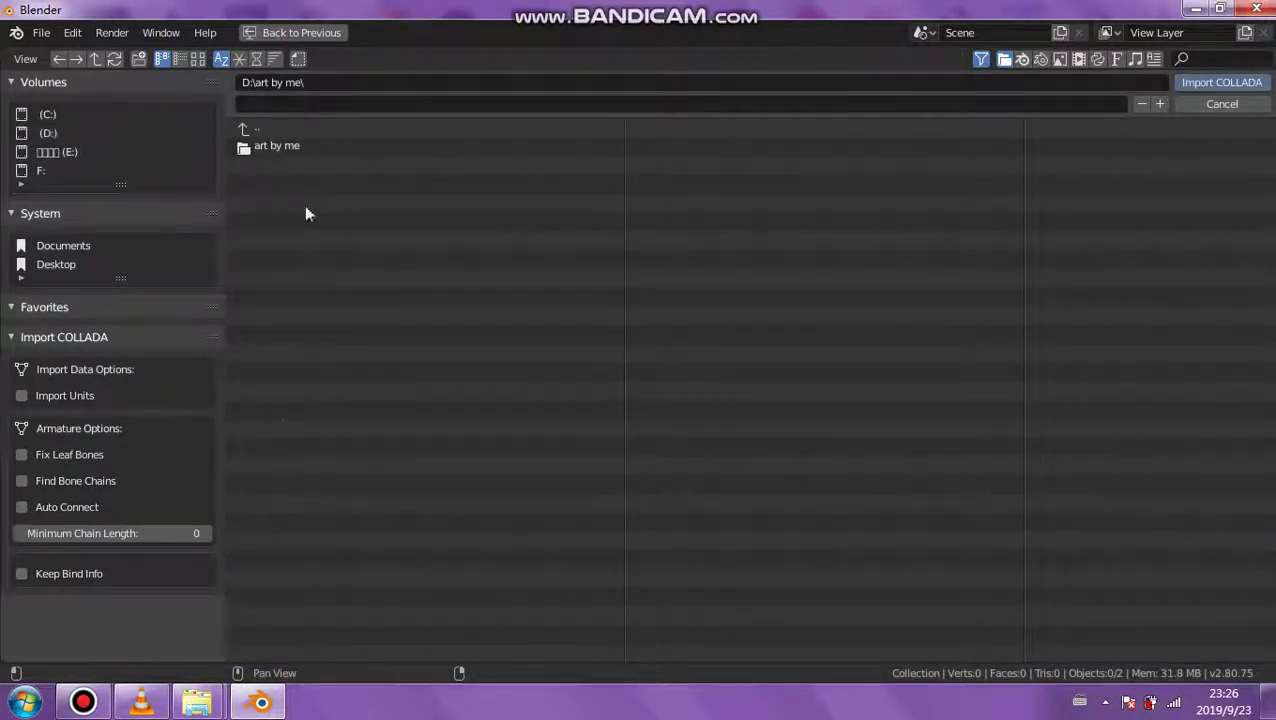
pyautogui.click(50, 153)
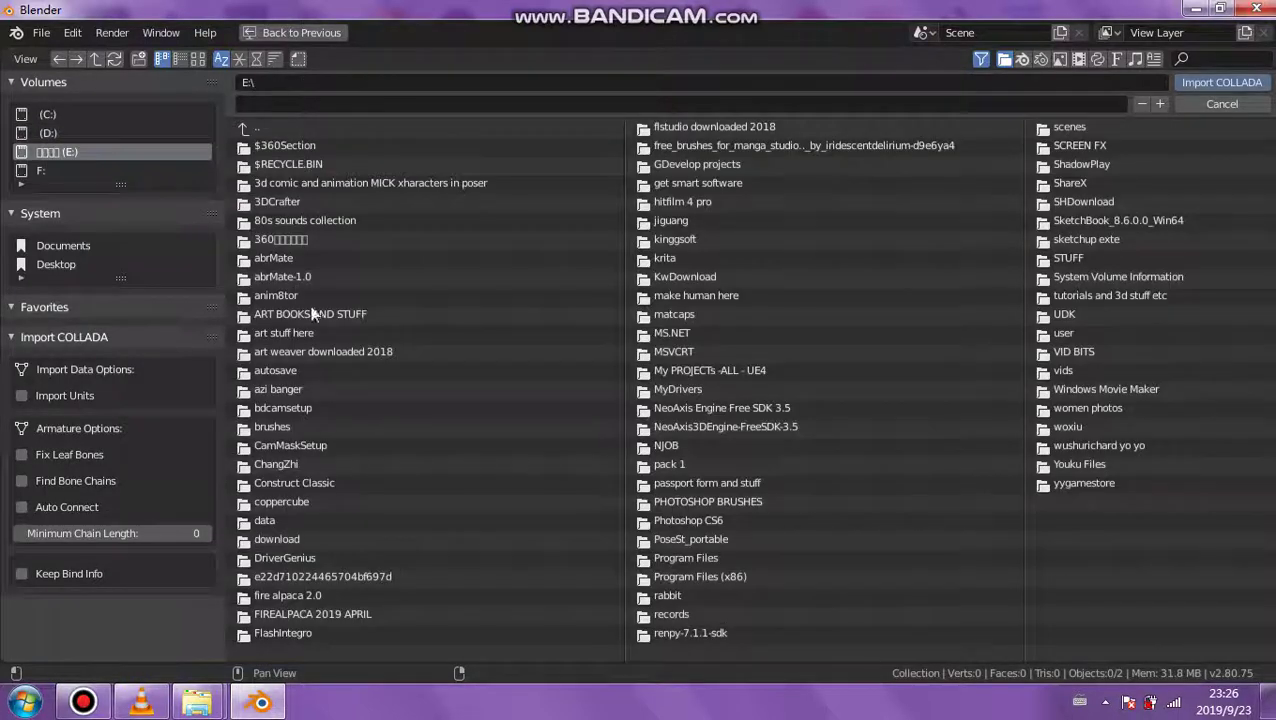
pyautogui.click(308, 332)
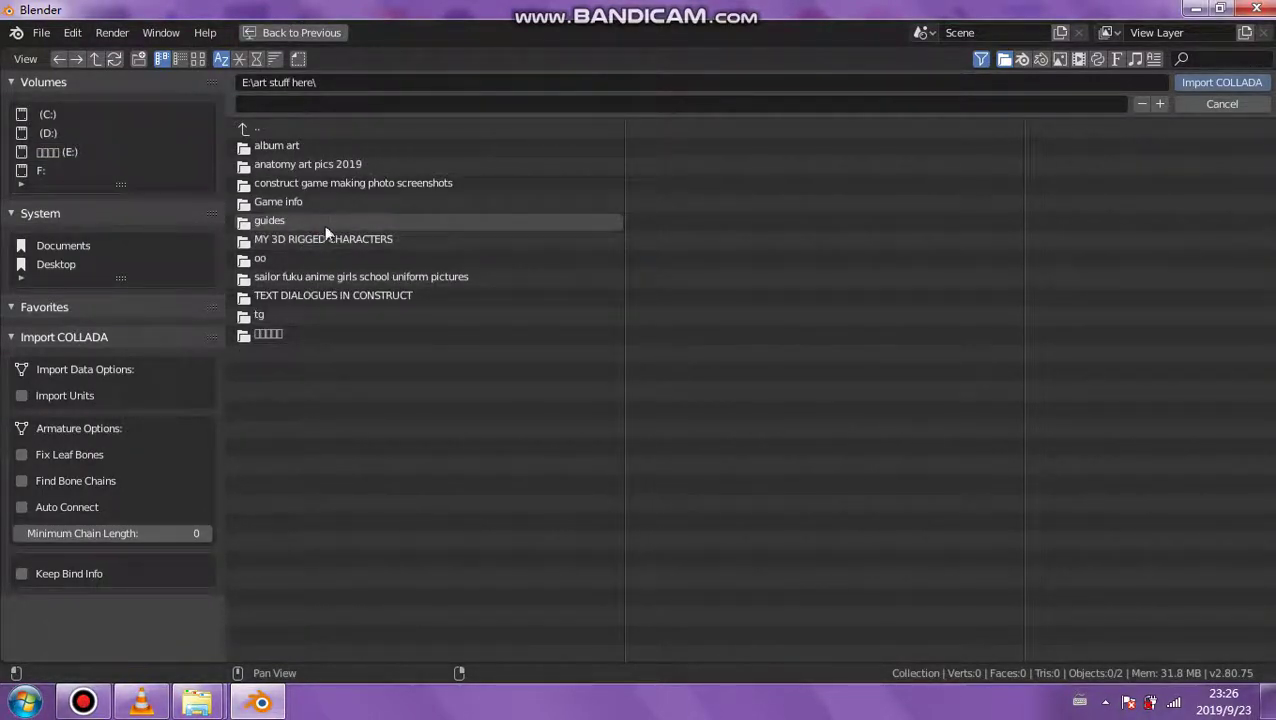
pyautogui.click(324, 239)
pyautogui.click(313, 152)
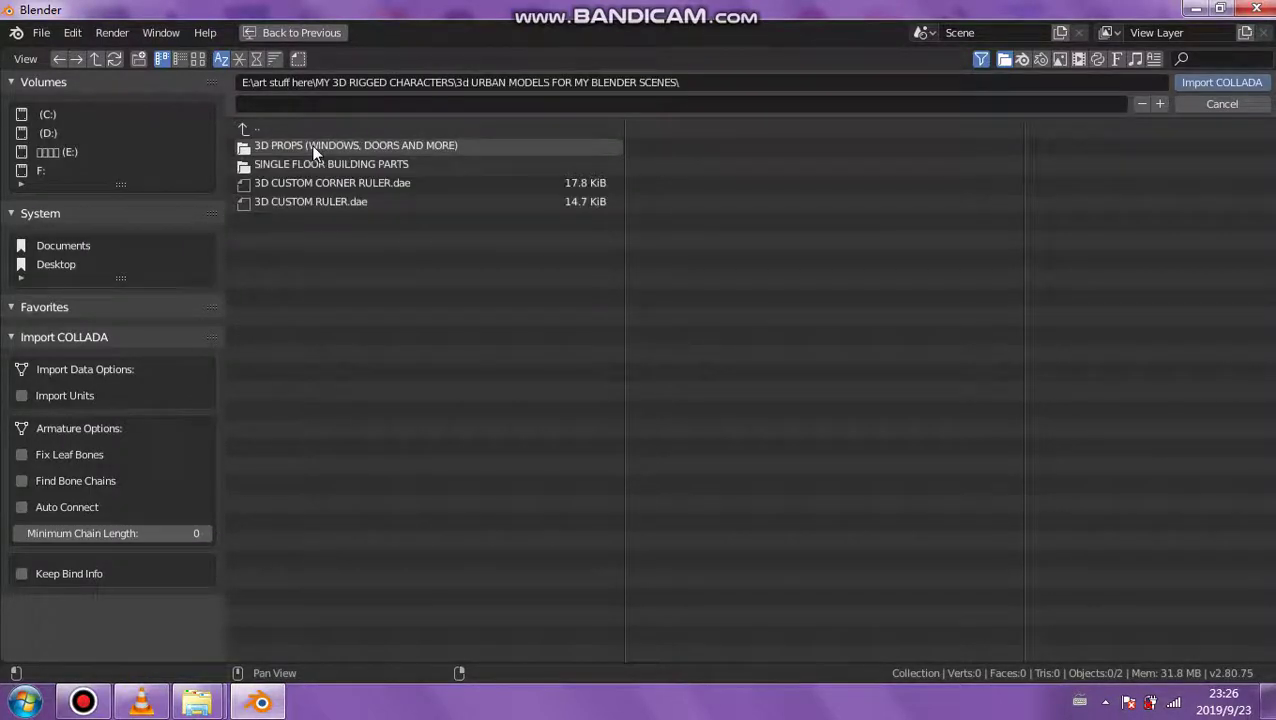
pyautogui.click(312, 161)
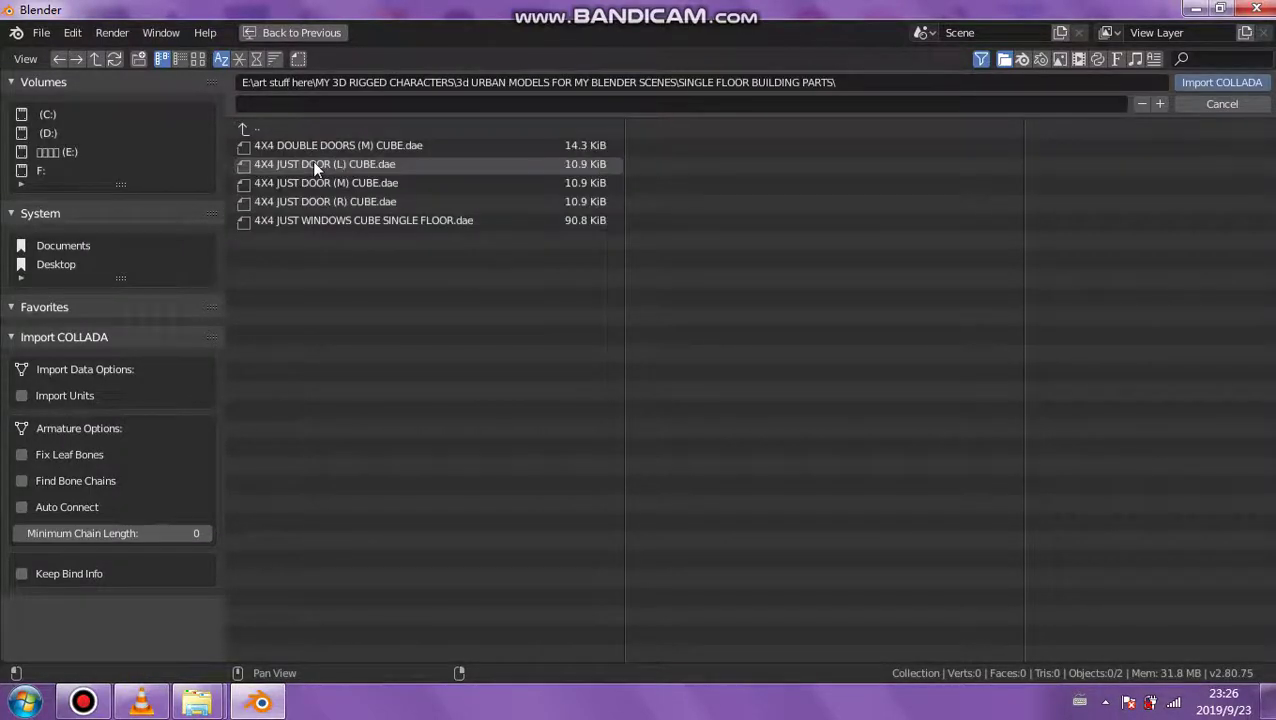
pyautogui.doubleClick(303, 222)
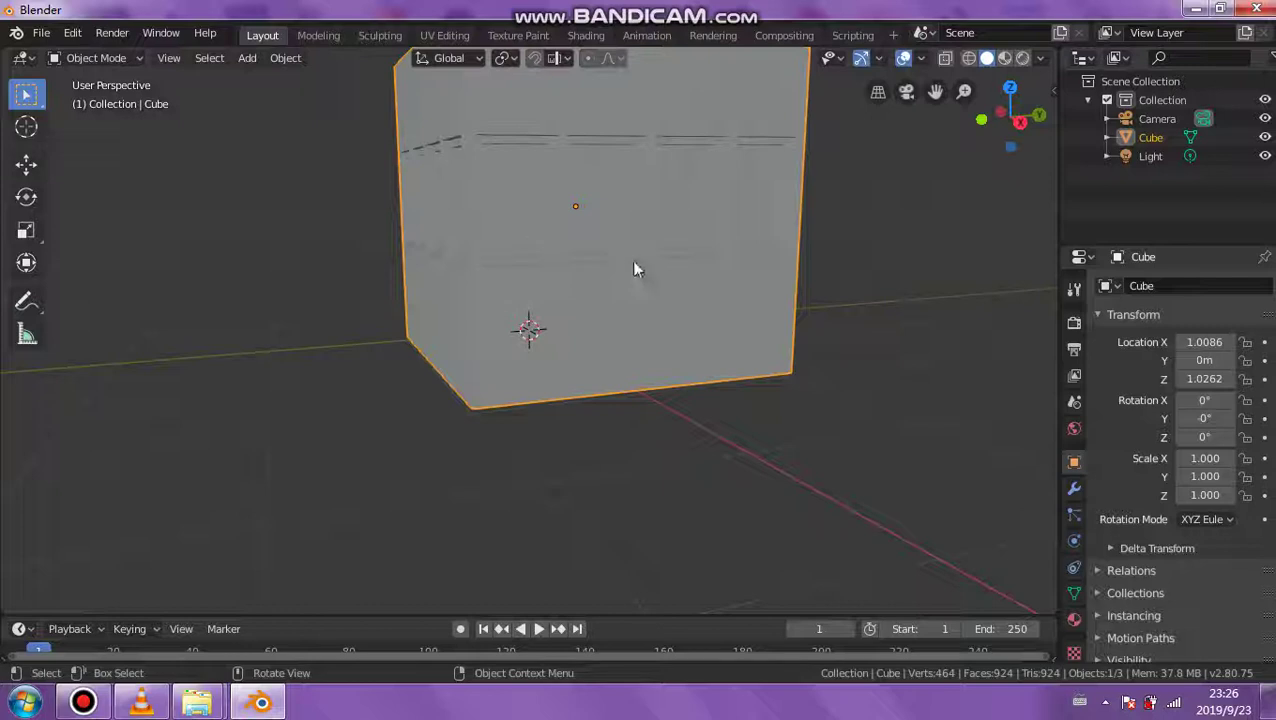
# - Widen the properties area and show the imported cube's material settings
pyautogui.moveTo(634, 269); pyautogui.dragTo(695, 158, button='middle')
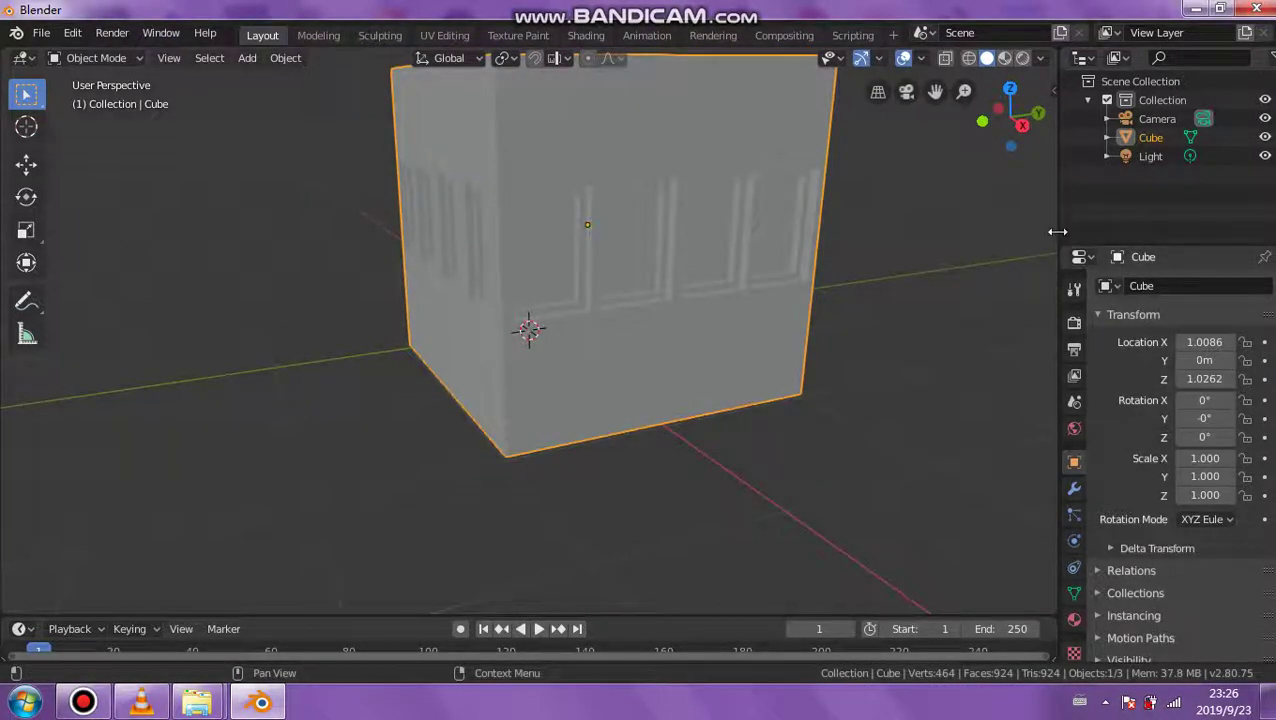
pyautogui.moveTo(1057, 231); pyautogui.dragTo(882, 274)
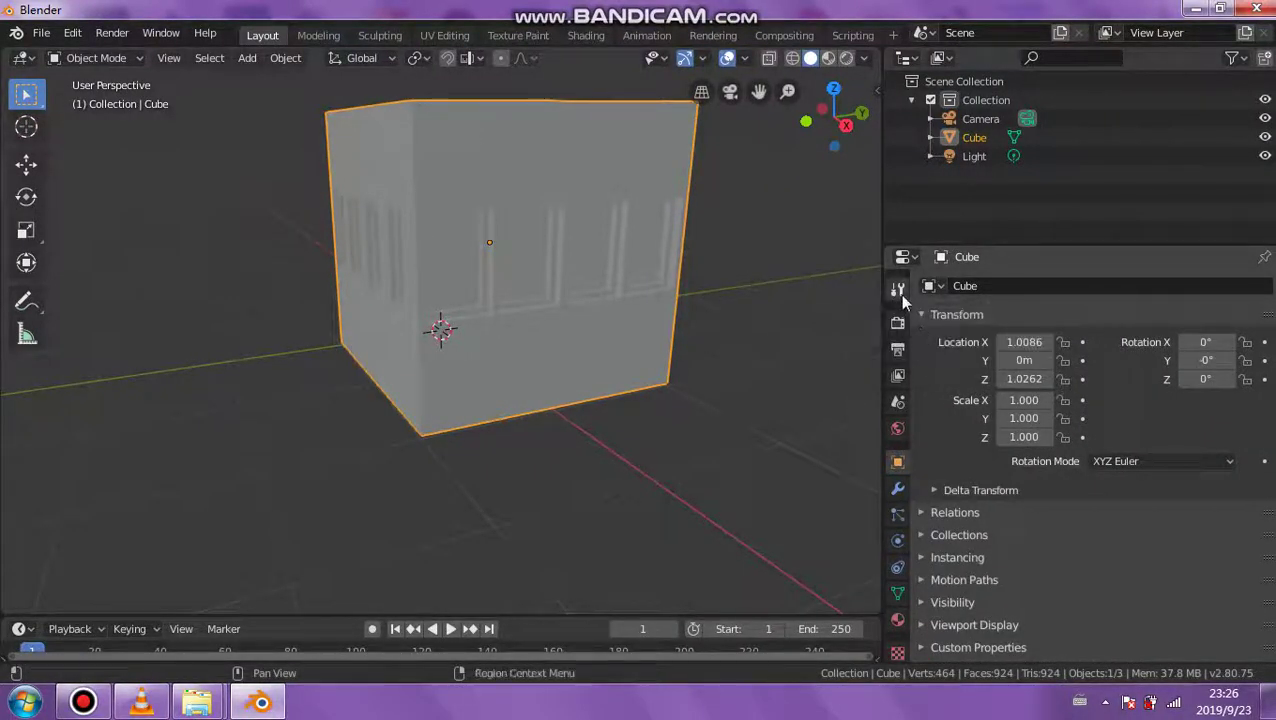
pyautogui.click(898, 290)
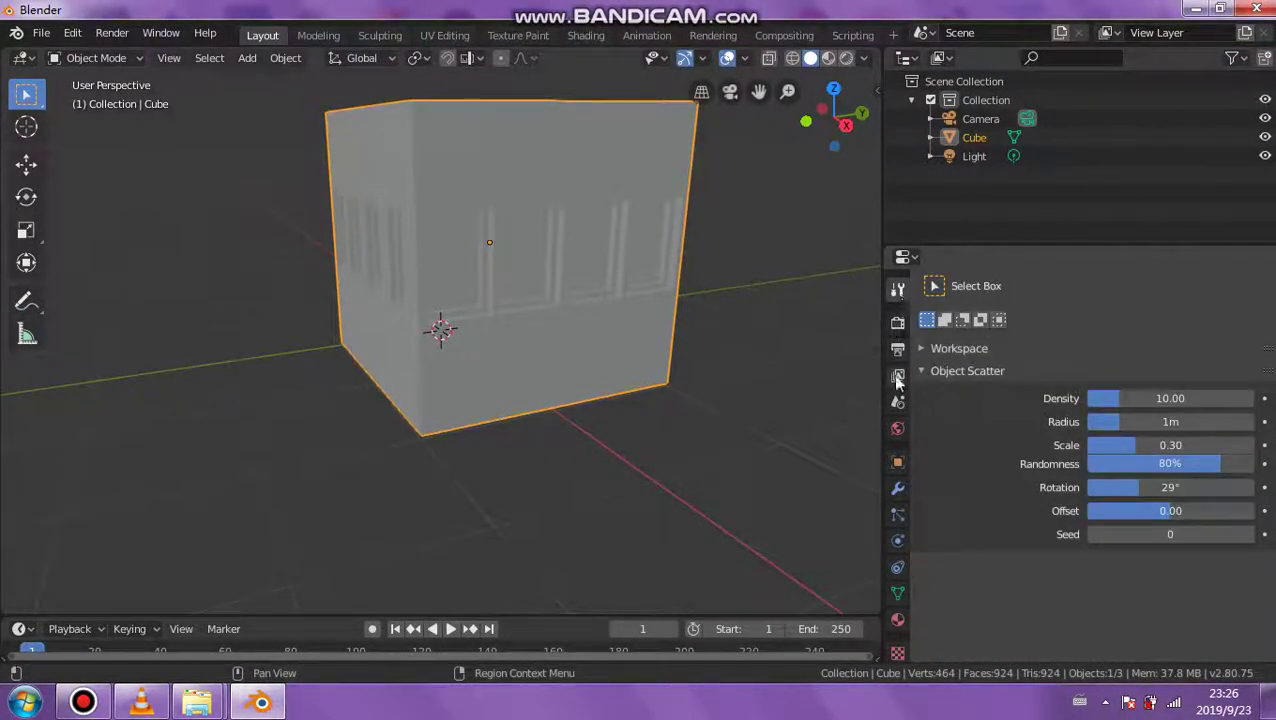
pyautogui.click(898, 620)
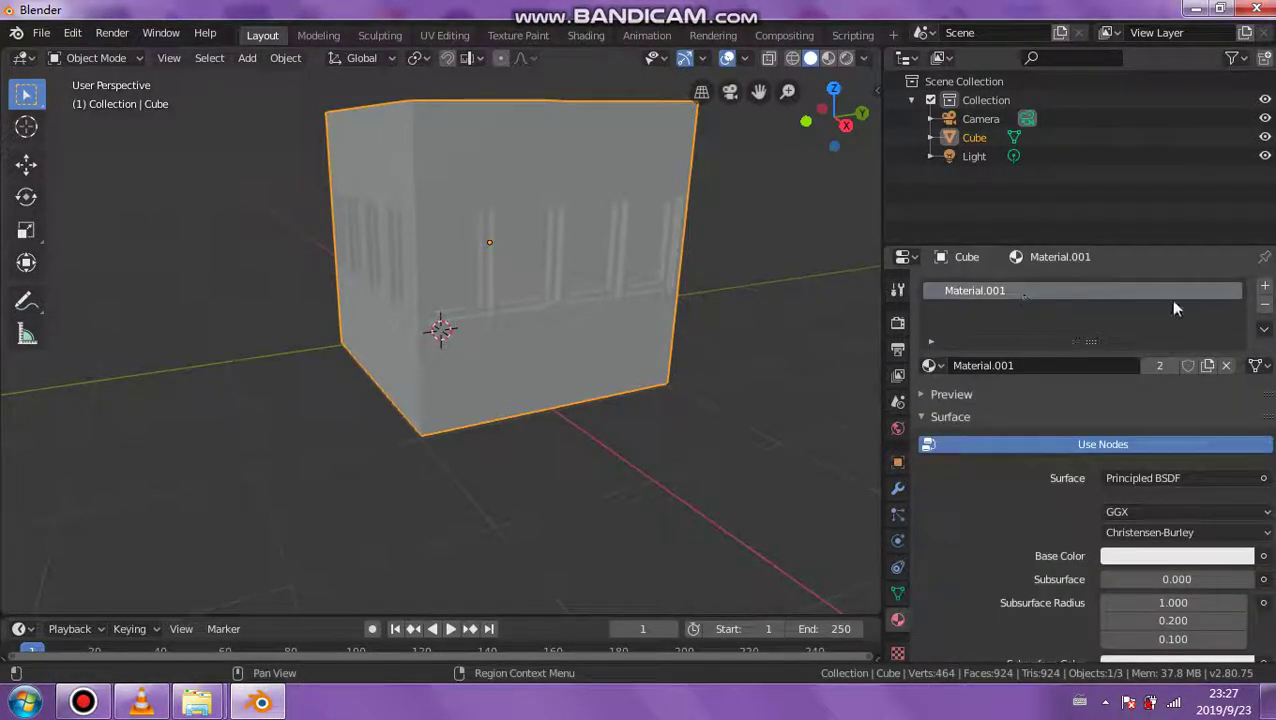
# - Set the base color of the cube's existing material to golden yellow and show the viewport in rendered shading
pyautogui.click(1156, 556)
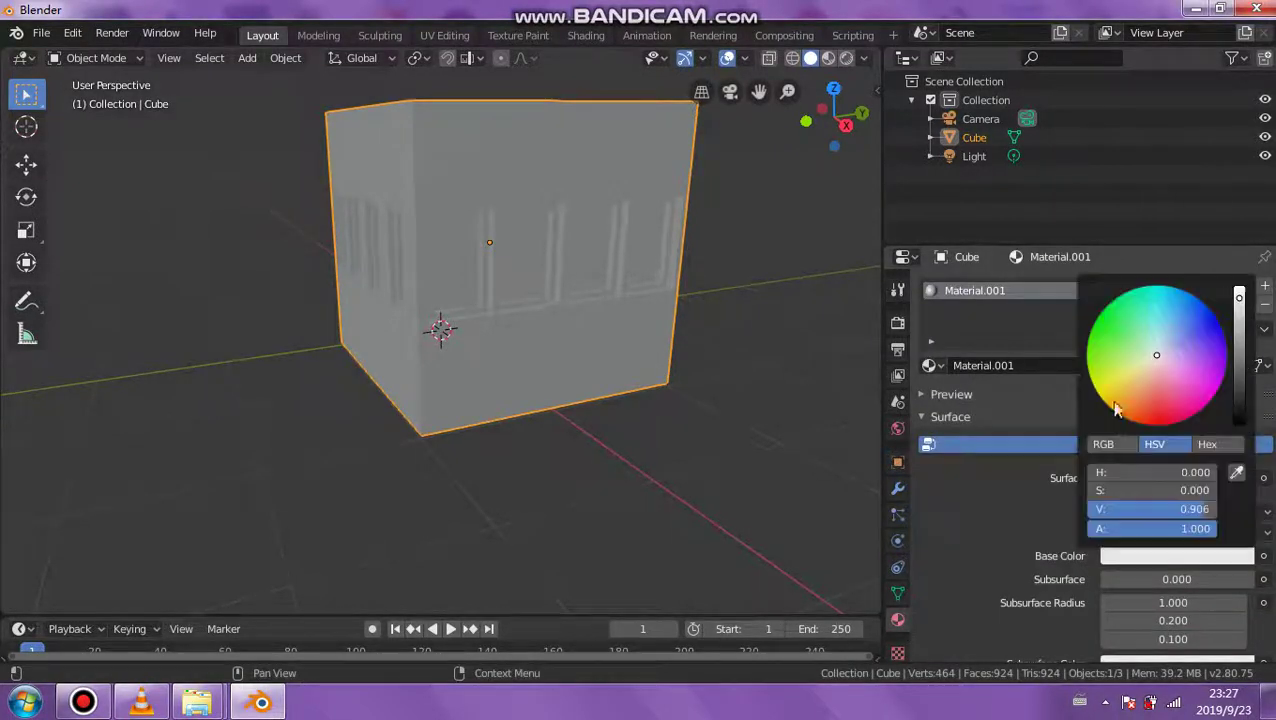
pyautogui.click(1121, 378)
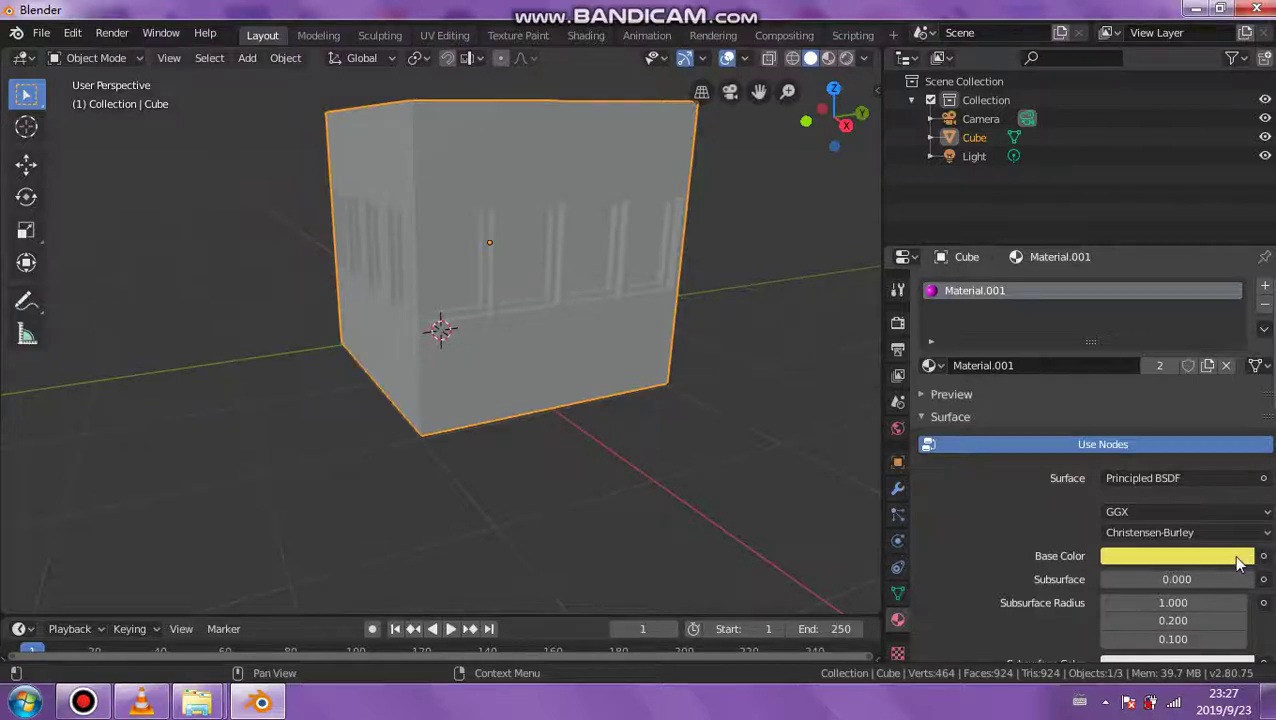
pyautogui.click(1236, 557)
pyautogui.click(1128, 386)
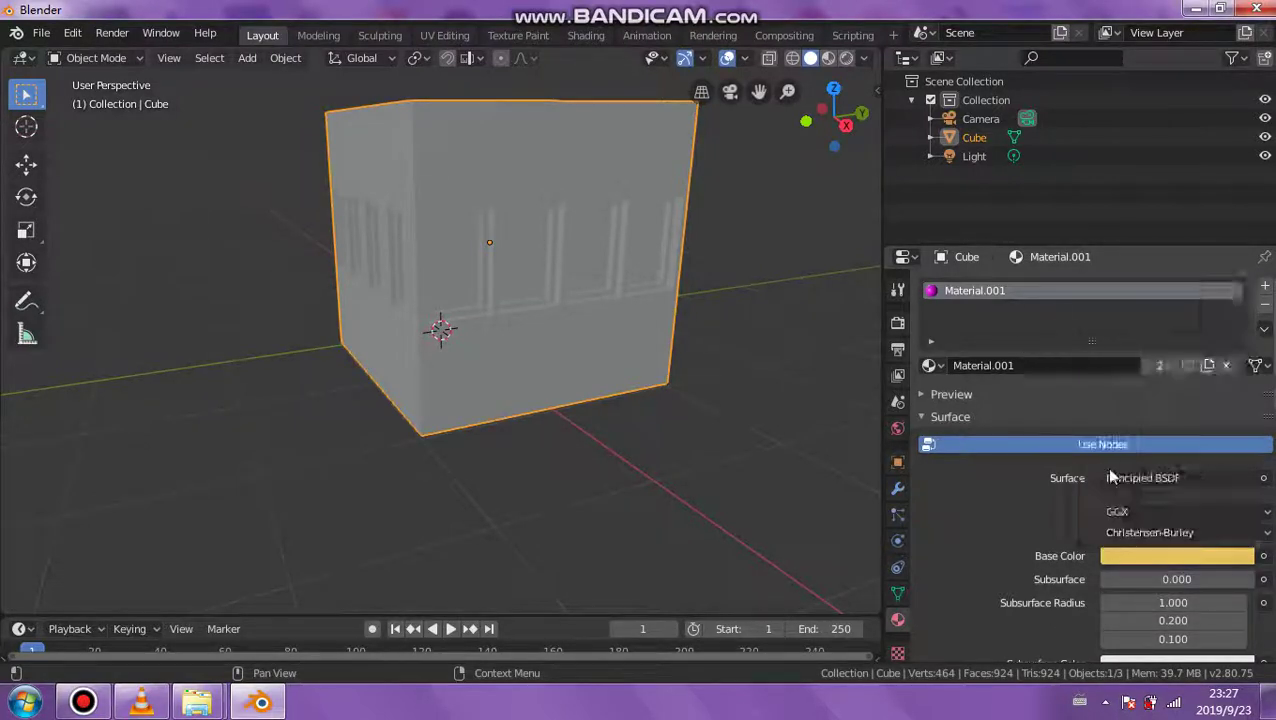
pyautogui.click(828, 68)
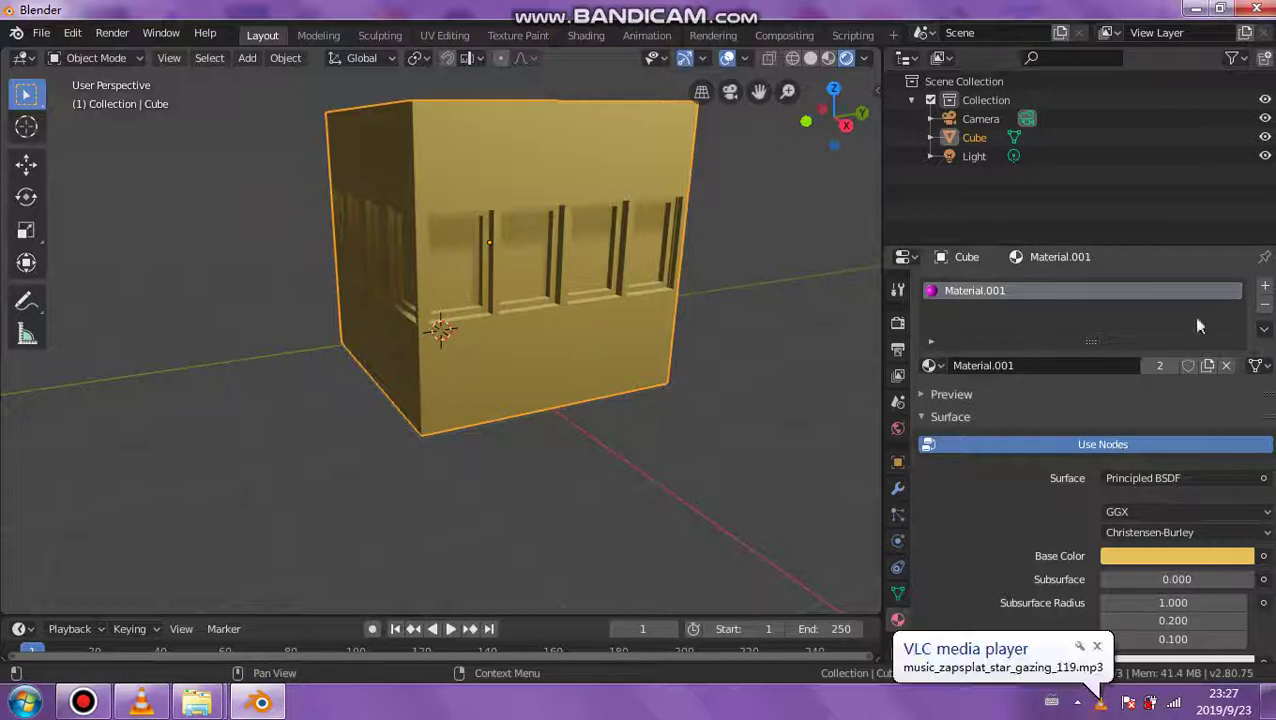
# - Add an empty second material slot to the cube and enter Edit Mode with face selection
pyautogui.click(1265, 286)
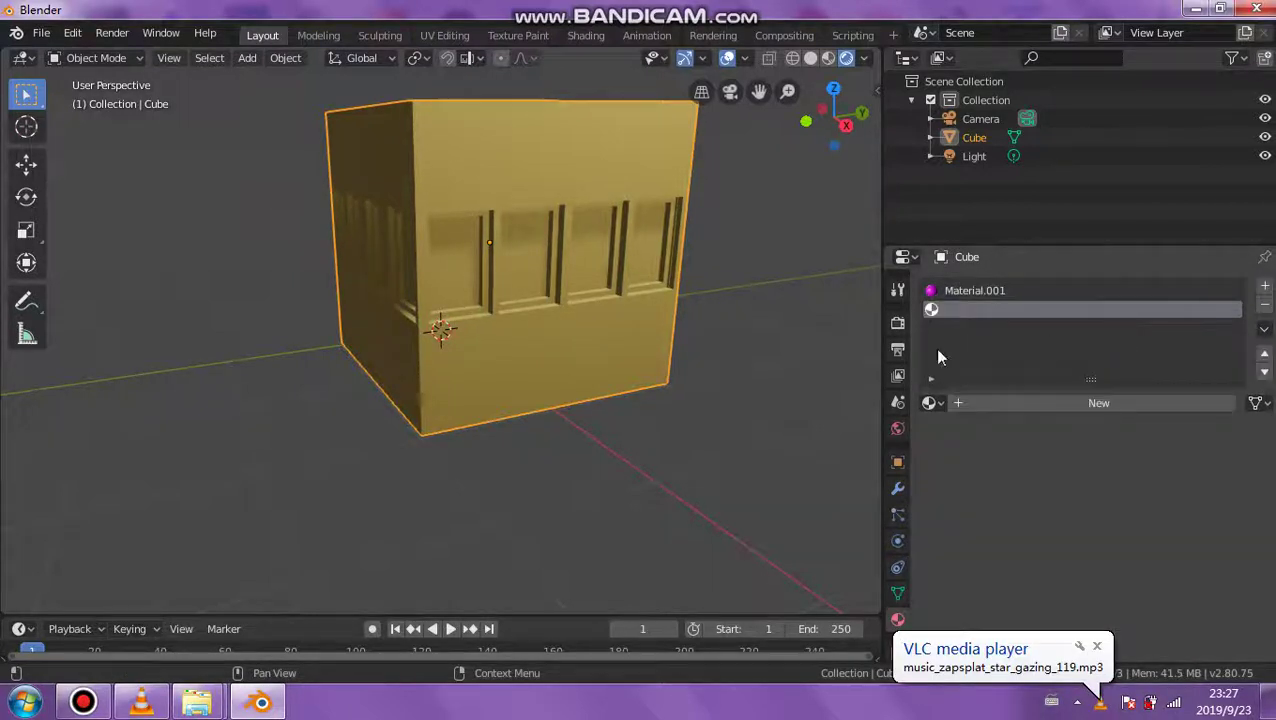
pyautogui.click(124, 58)
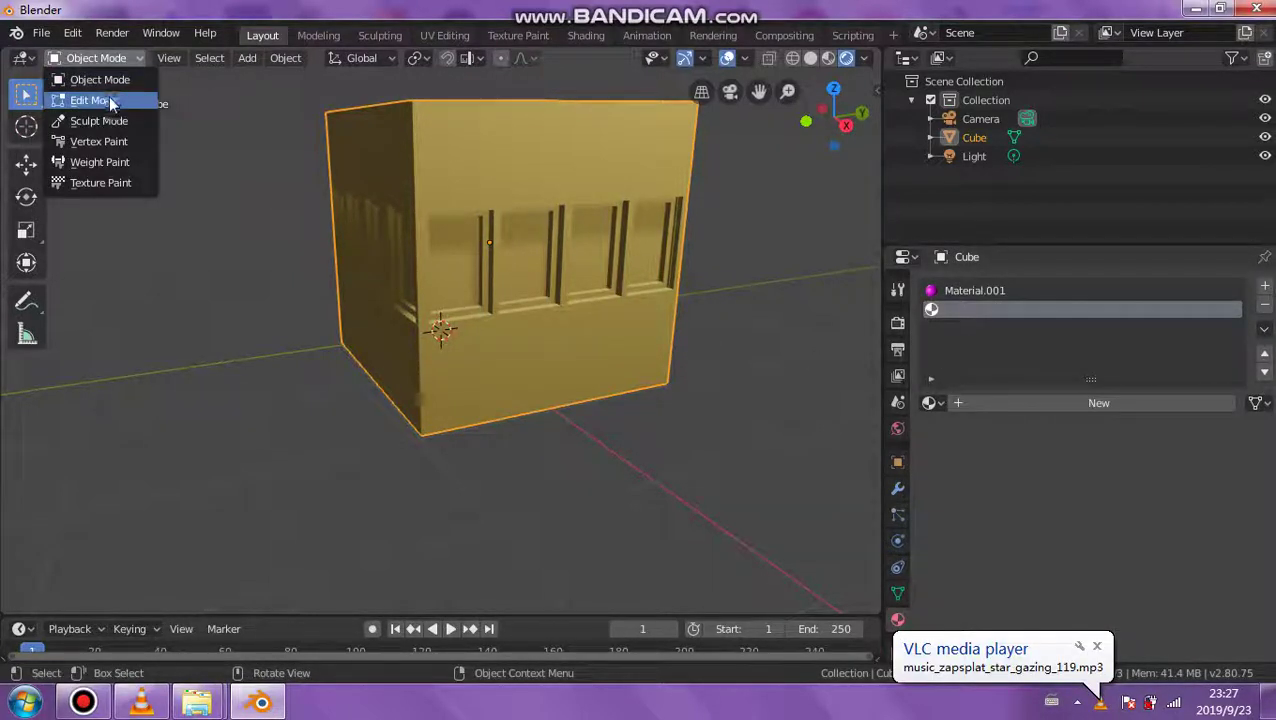
pyautogui.click(110, 94)
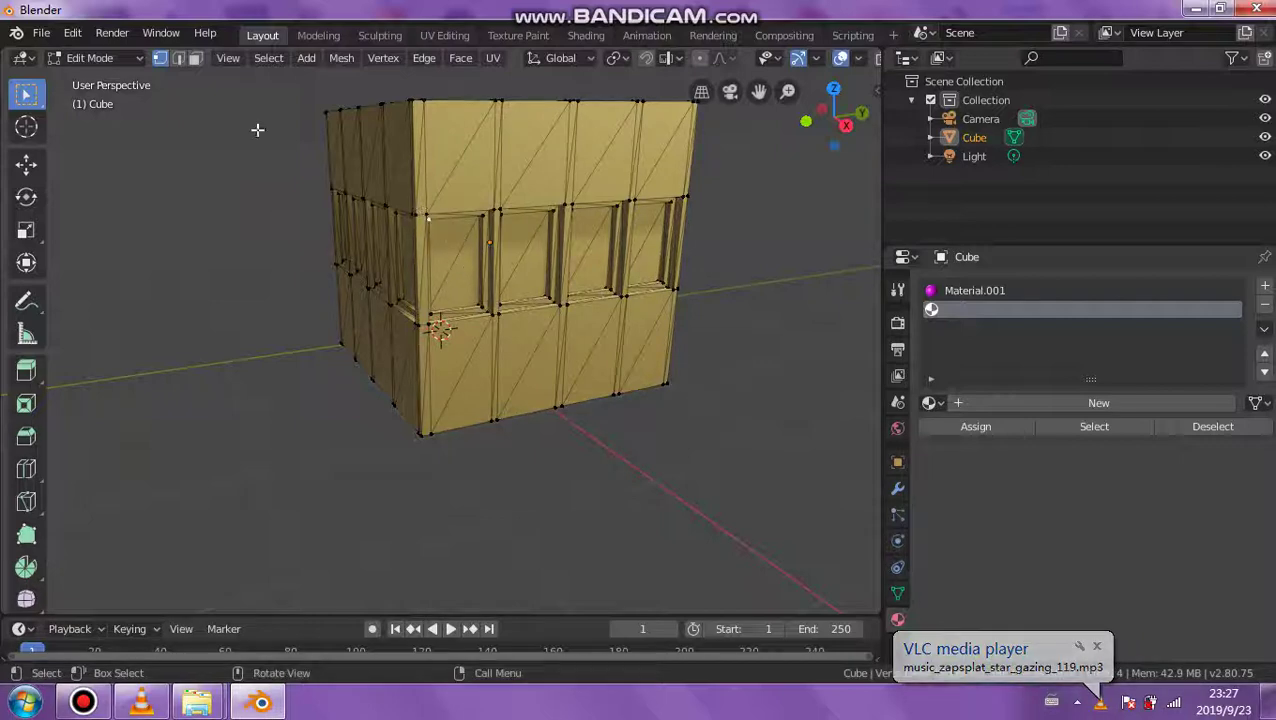
pyautogui.click(195, 58)
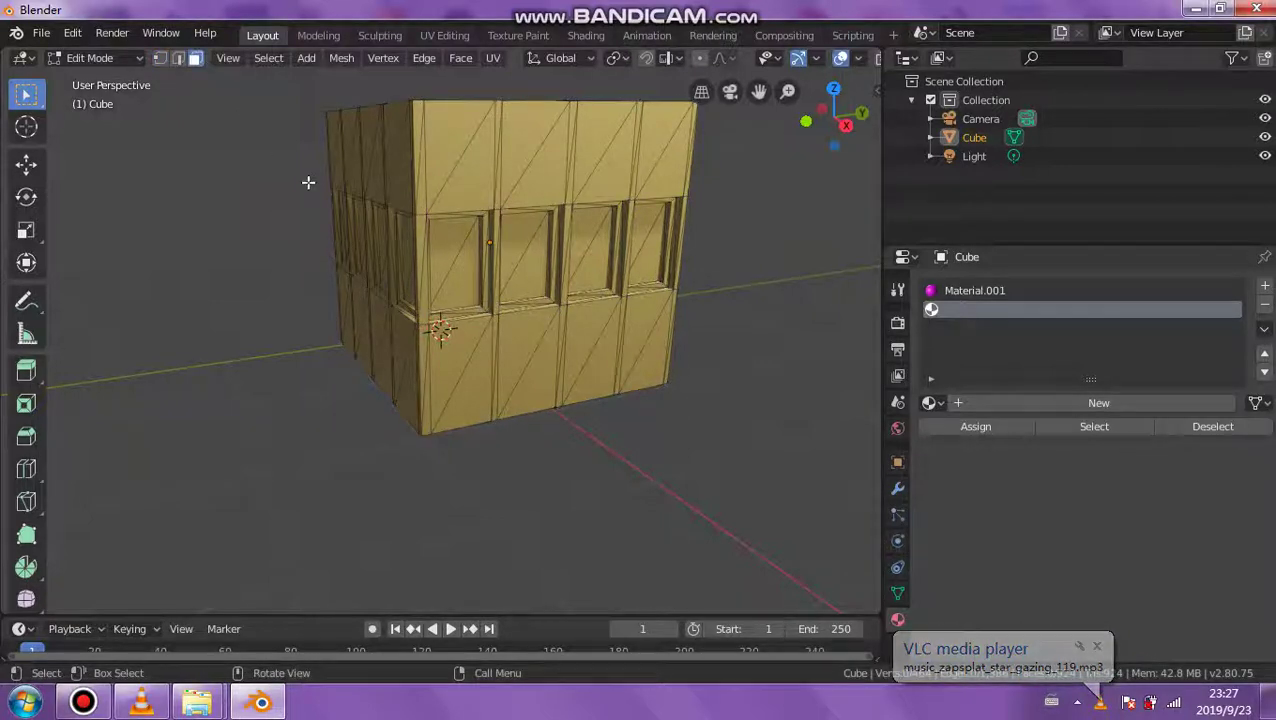
# - Select the two triangular faces of the first window pane beside the cube's front corner
pyautogui.click(456, 245)
pyautogui.moveTo(565, 342); pyautogui.dragTo(697, 367, button='middle')
pyautogui.scroll(3, 699, 363)
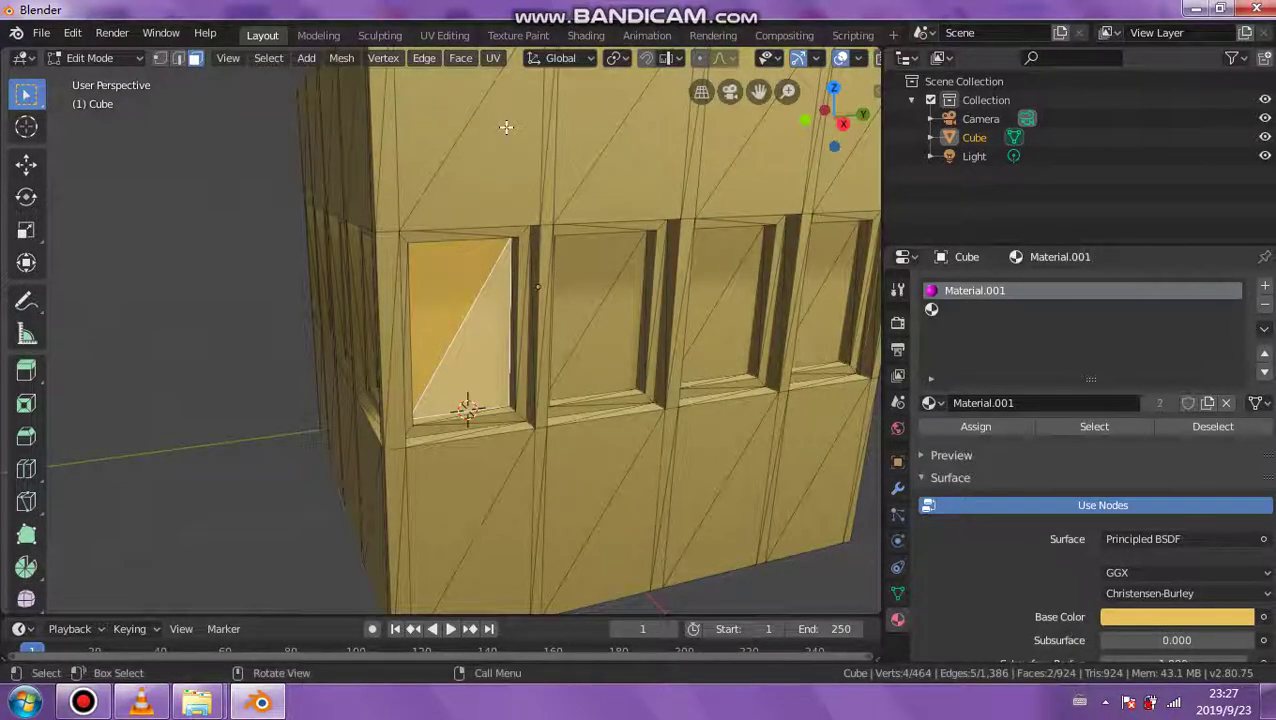